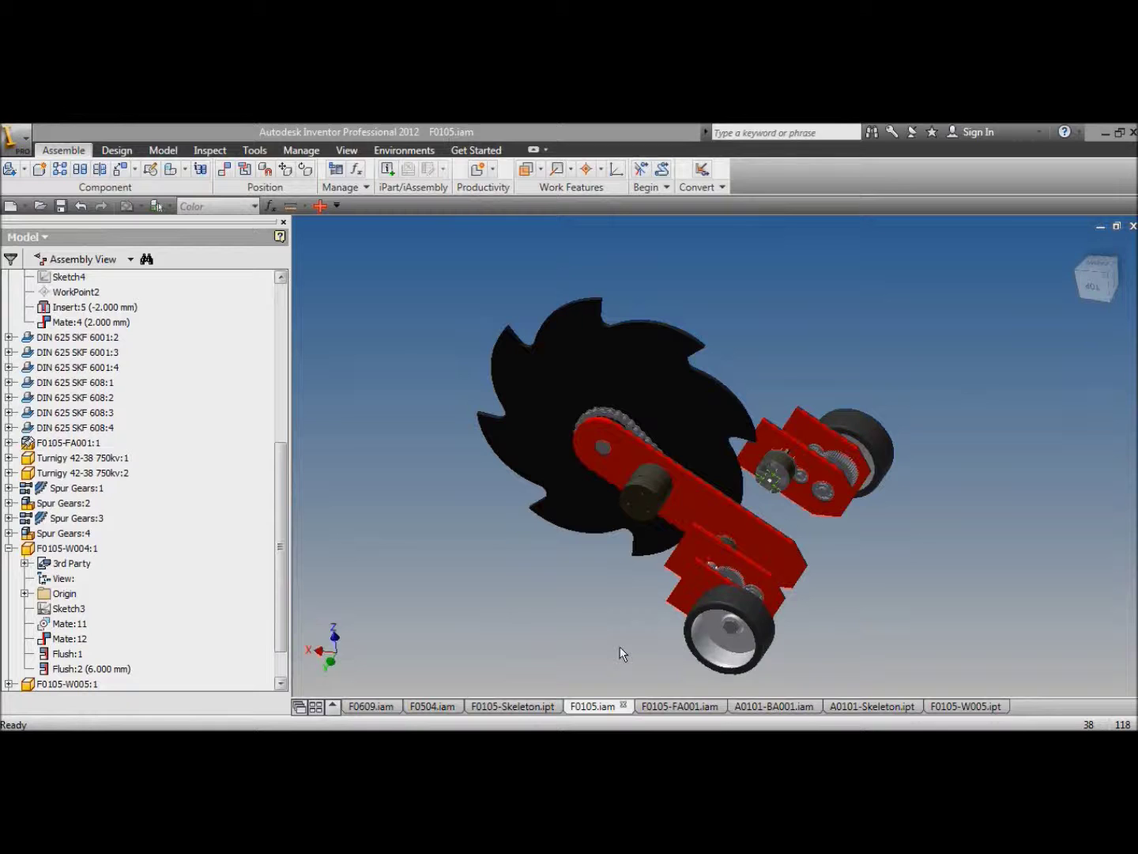
Switch to F0105-Skeleton.ipt and open the Weapon Mount L sketch for editing.
{"action": "left_click", "coordinate": [513, 707]}
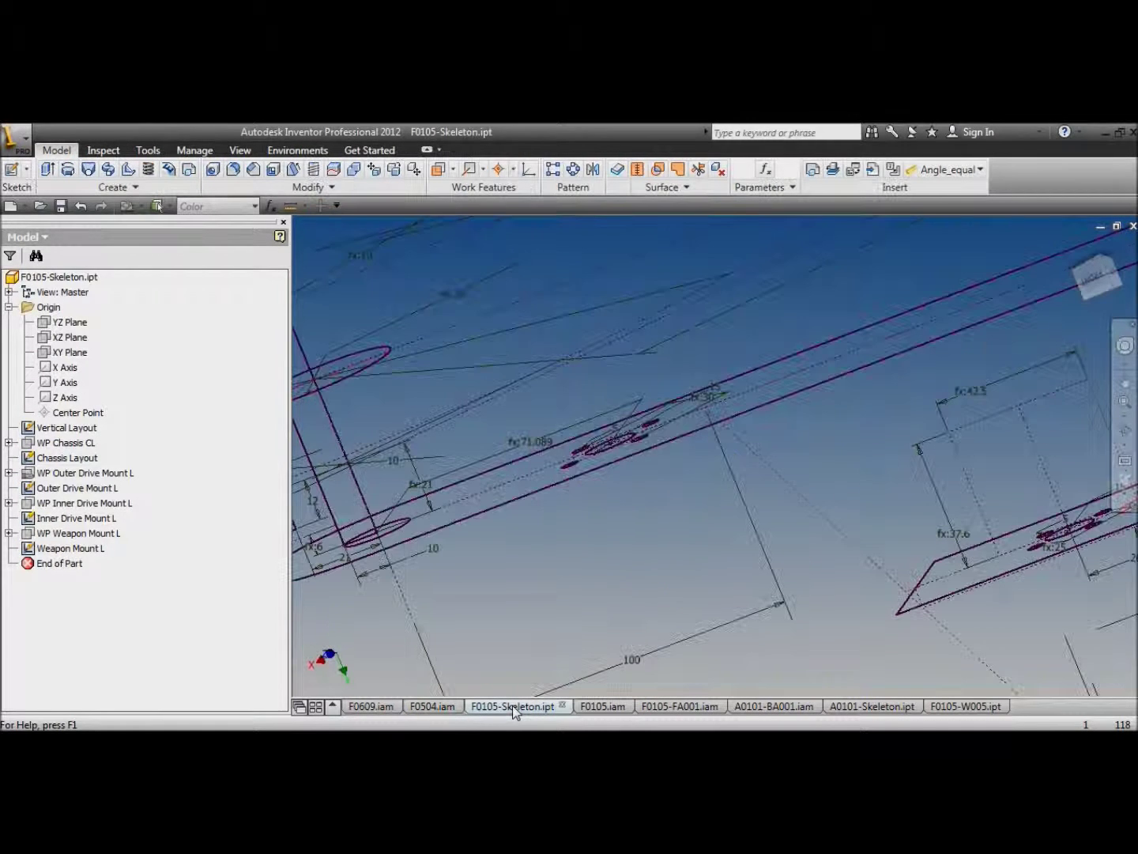
{"action": "right_click", "coordinate": [79, 547]}
{"action": "left_click", "coordinate": [152, 566]}
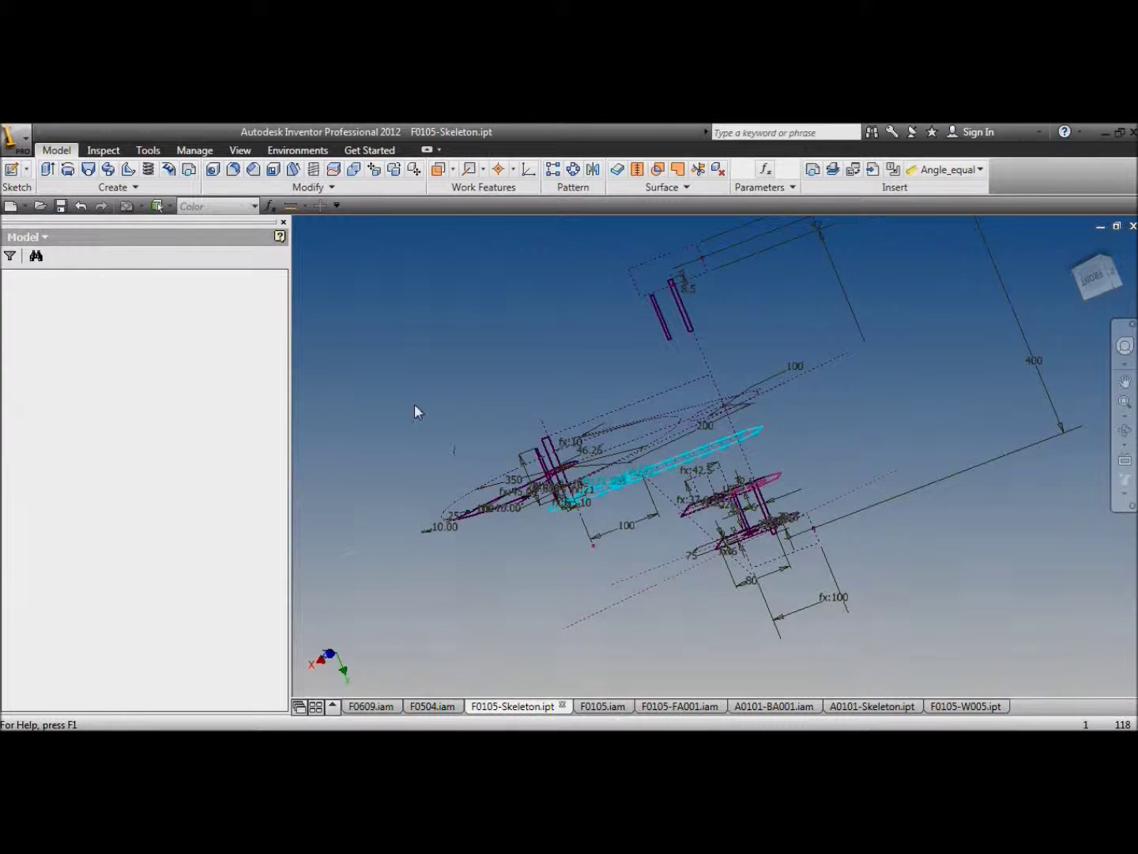
{"action": "scroll", "coordinate": [643, 540], "scroll_direction": "down", "scroll_amount": 3}
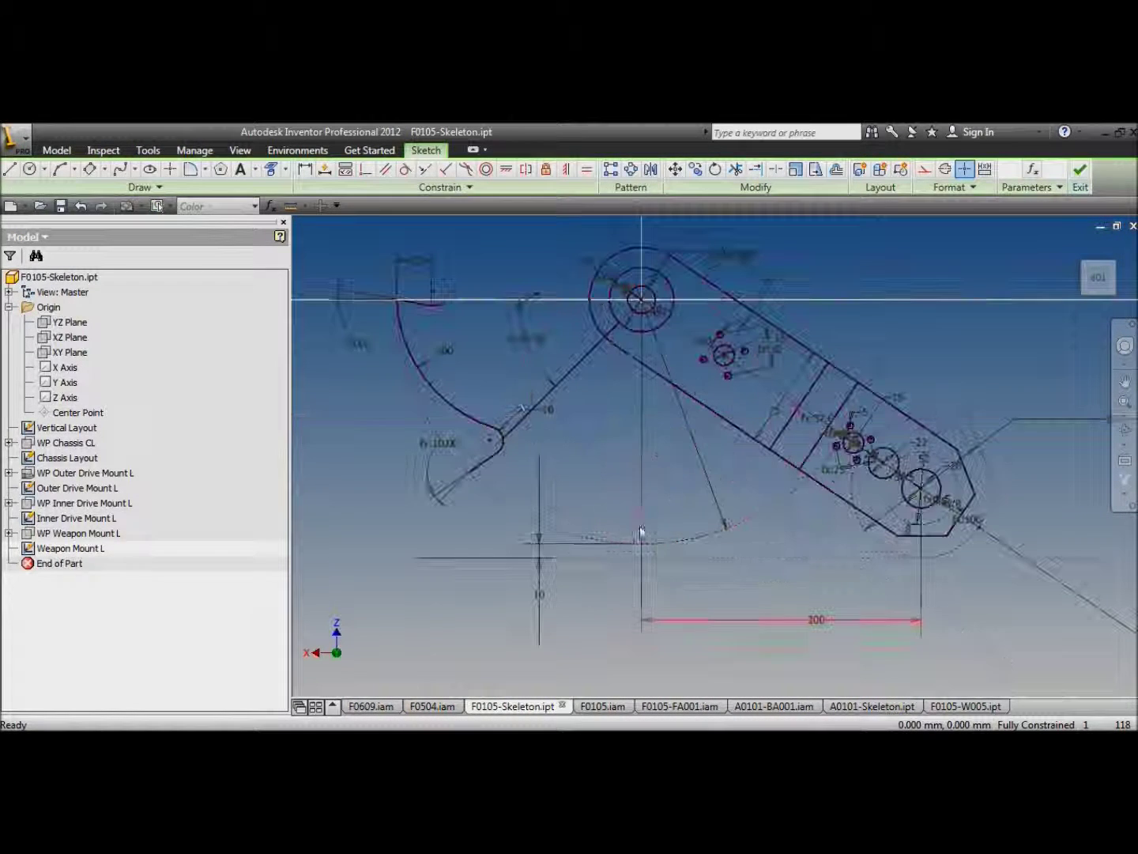
Sketch an arc with about a 181 mm chord from the mount's rounded end to the ground line, tangent to the rounded end.
{"action": "left_click", "coordinate": [270, 170]}
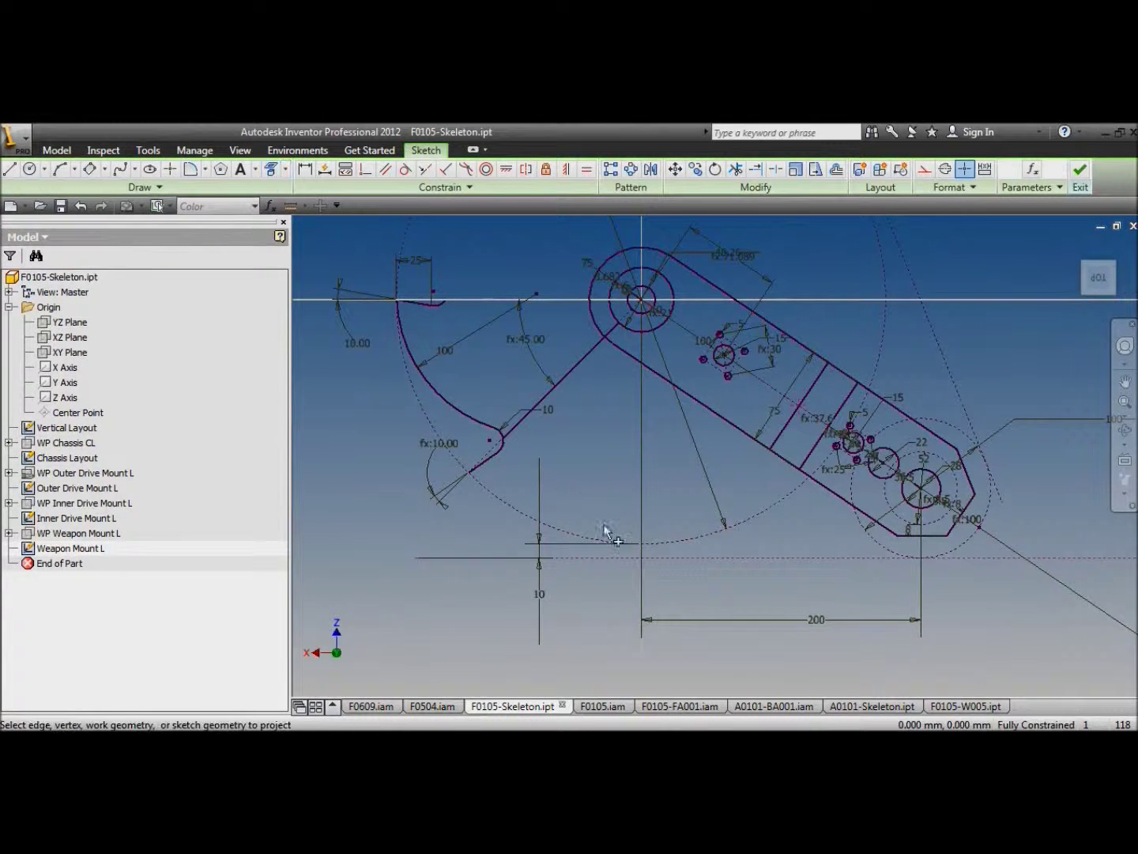
{"action": "left_click", "coordinate": [61, 168]}
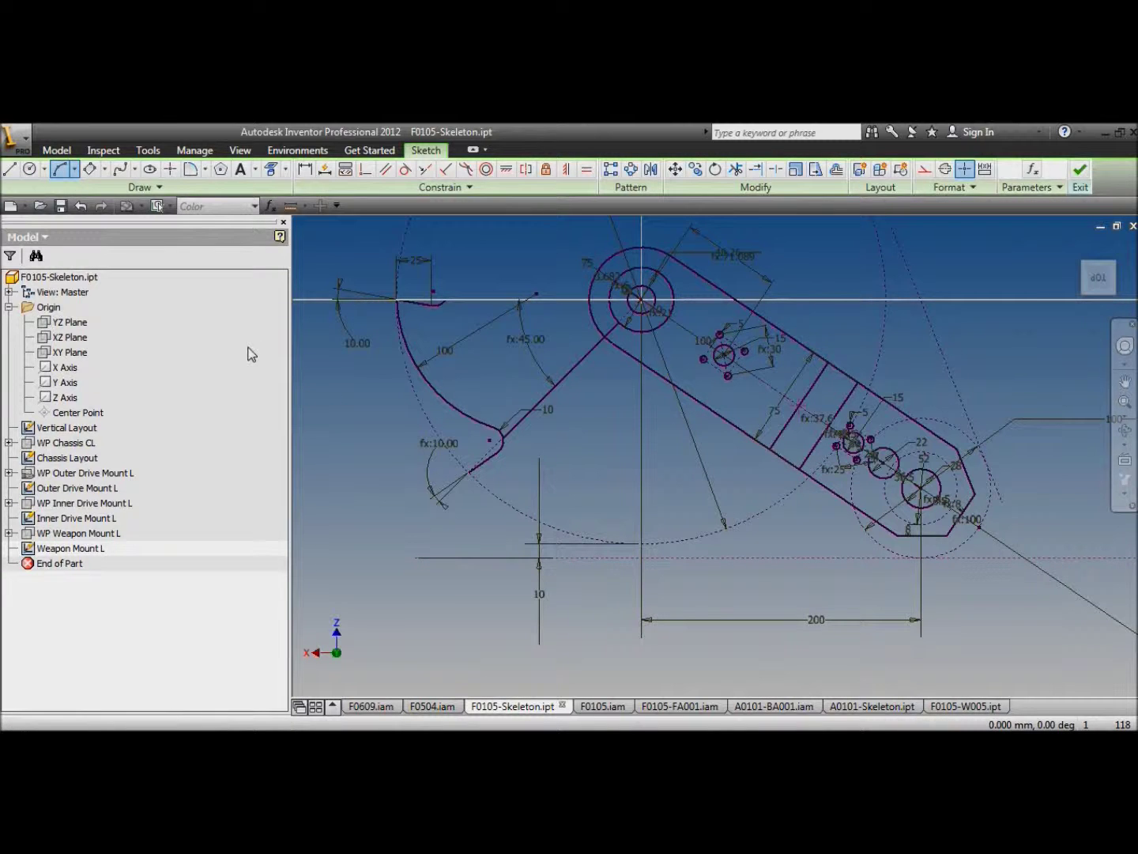
{"action": "left_click", "coordinate": [589, 306]}
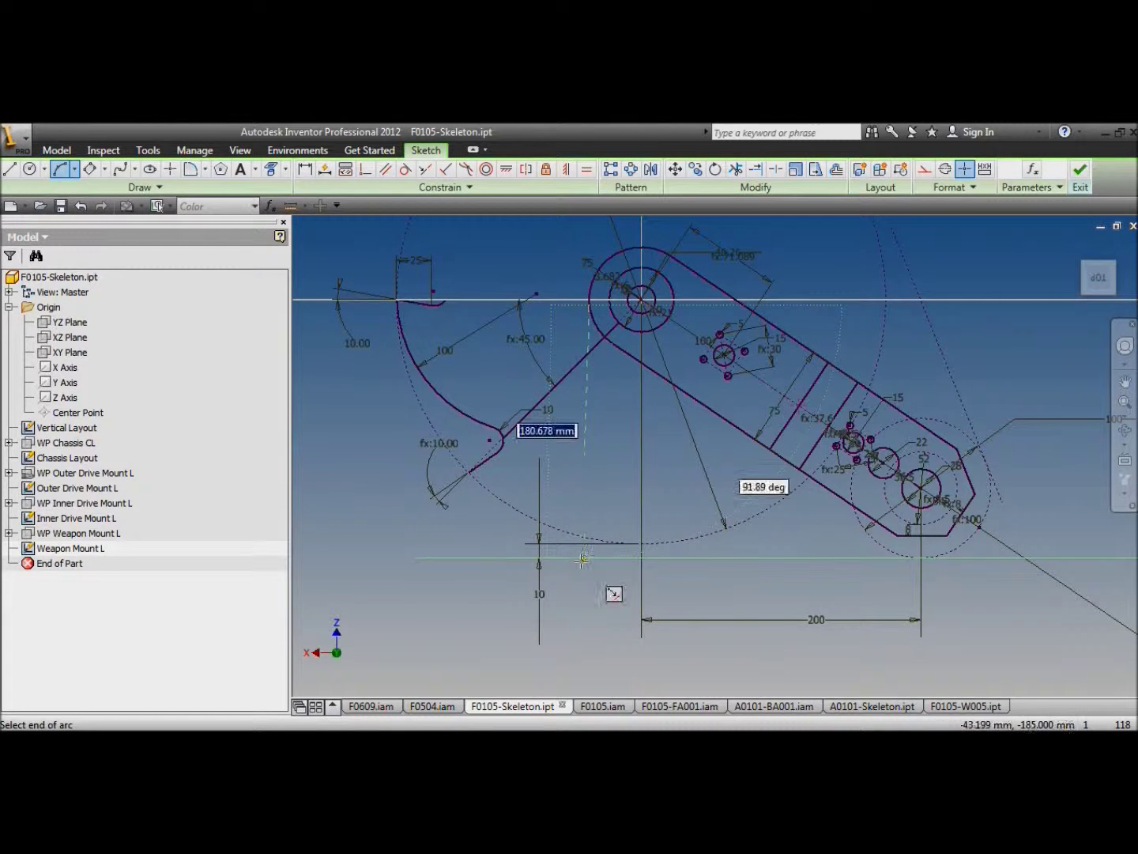
{"action": "left_click", "coordinate": [581, 558]}
{"action": "left_click", "coordinate": [614, 457]}
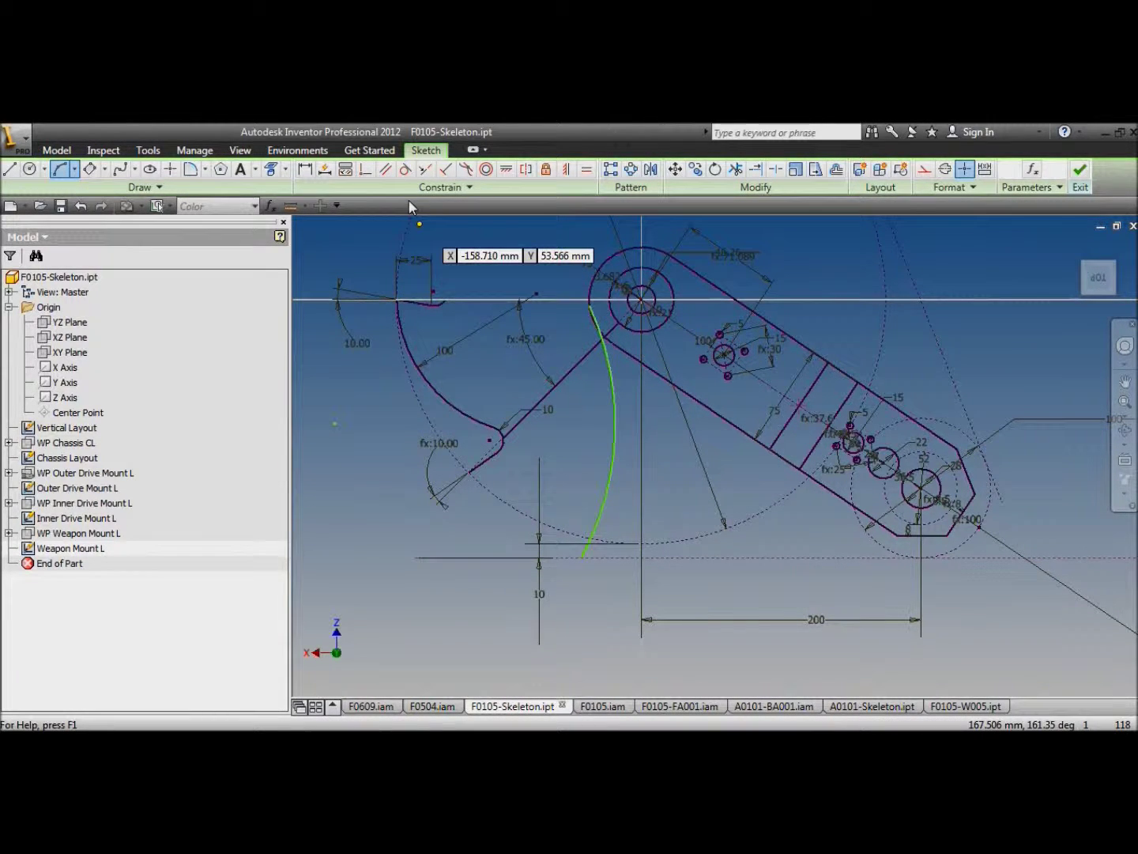
{"action": "left_click", "coordinate": [405, 169]}
{"action": "left_click", "coordinate": [594, 316]}
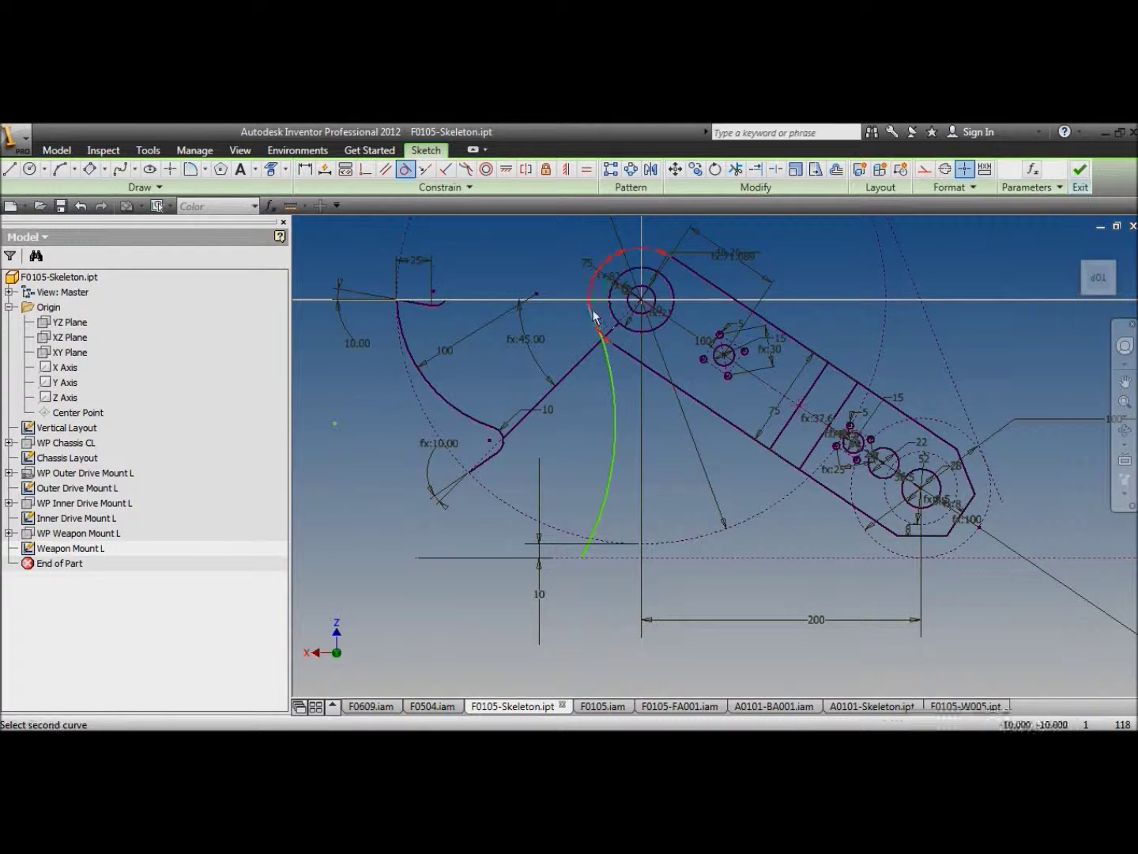
{"action": "left_click", "coordinate": [594, 314]}
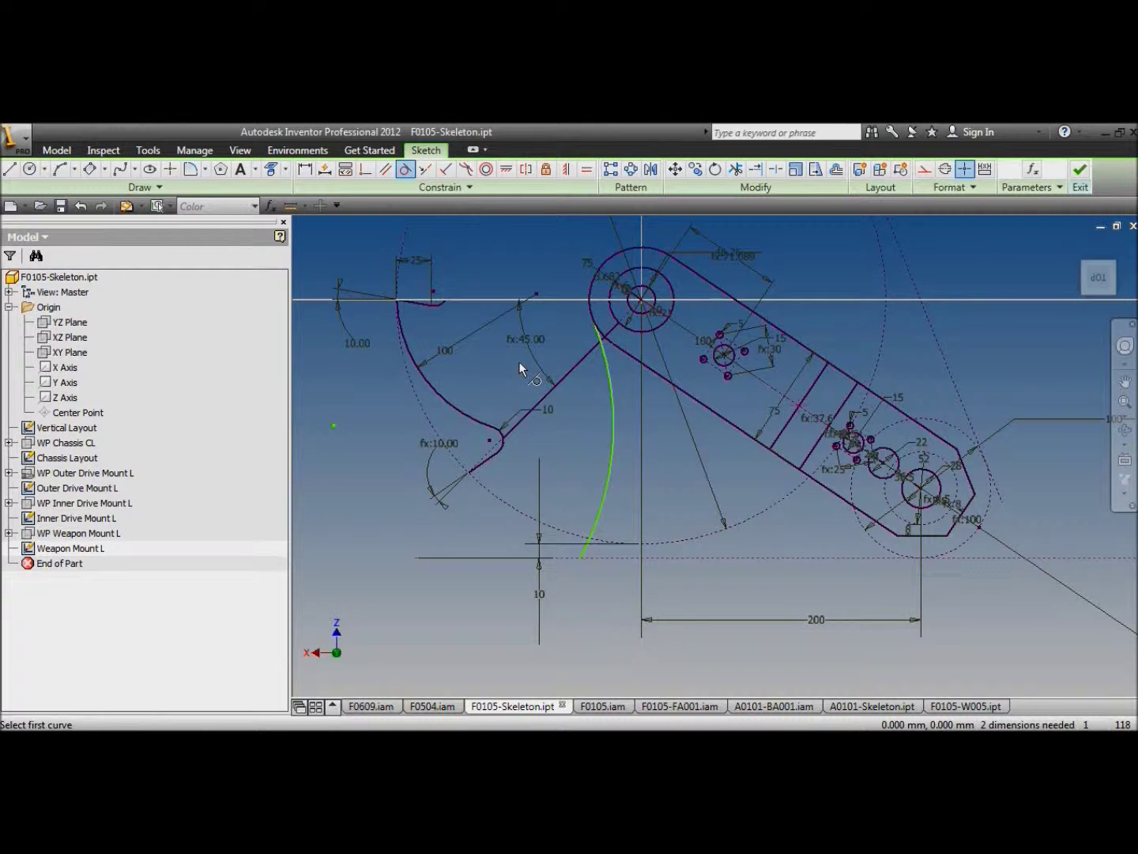
Sketch a horizontal line about 35 mm long on the ground line, starting at the arc's lower end.
{"action": "left_click", "coordinate": [9, 167]}
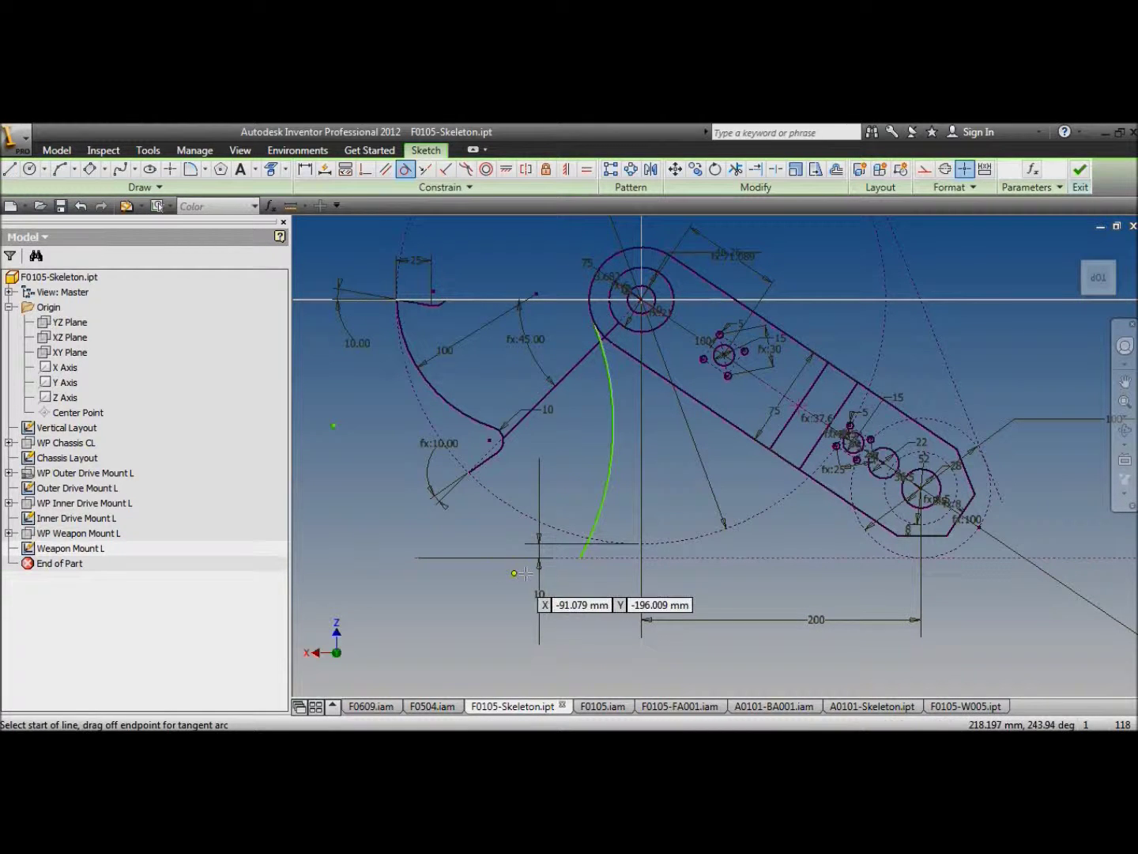
{"action": "left_click", "coordinate": [581, 558]}
{"action": "double_click", "coordinate": [629, 558]}
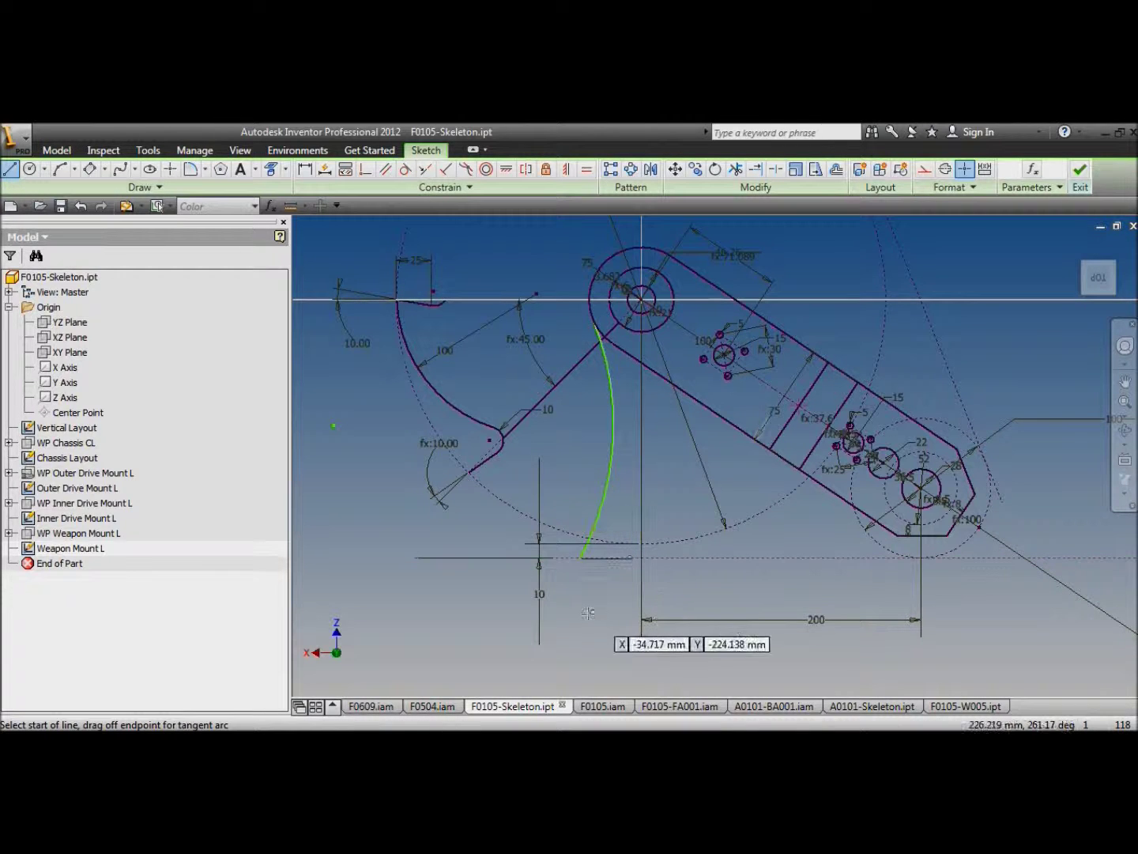
Sketch a second arc with about a 121 mm chord from the mount's lower straight edge to the free end of the base line.
{"action": "left_click", "coordinate": [60, 168]}
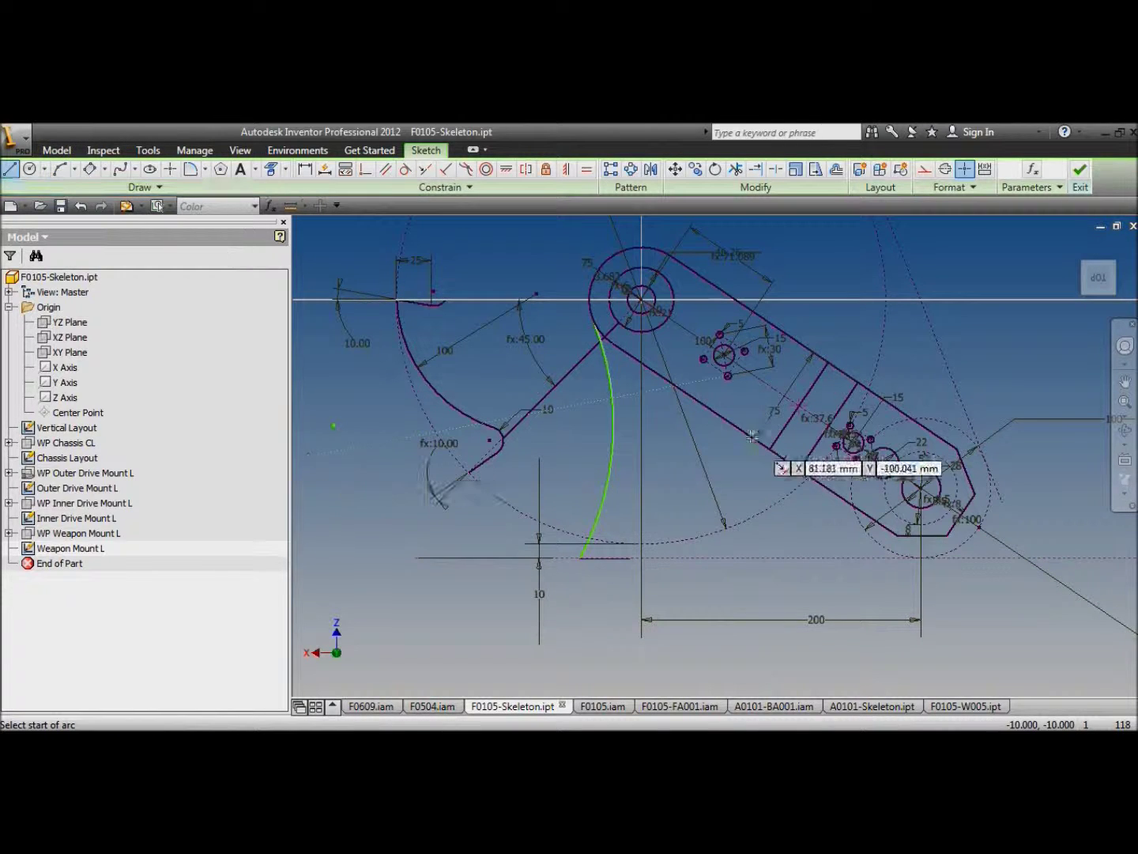
{"action": "left_click", "coordinate": [711, 409]}
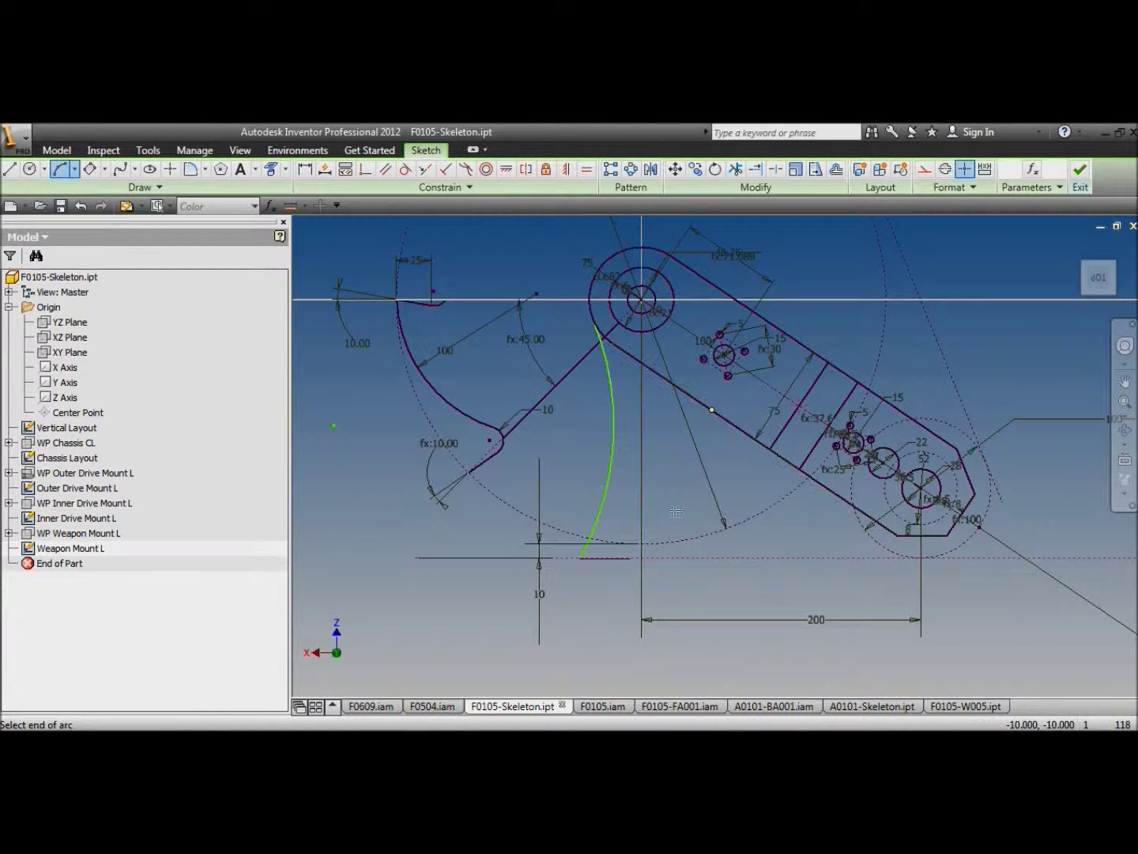
{"action": "left_click", "coordinate": [630, 558]}
{"action": "left_click", "coordinate": [704, 474]}
Align the base line's midpoint vertically with the centre of the mount's rounded end.
{"action": "middle_click_drag", "start_coordinate": [581, 421], "coordinate": [580, 420]}
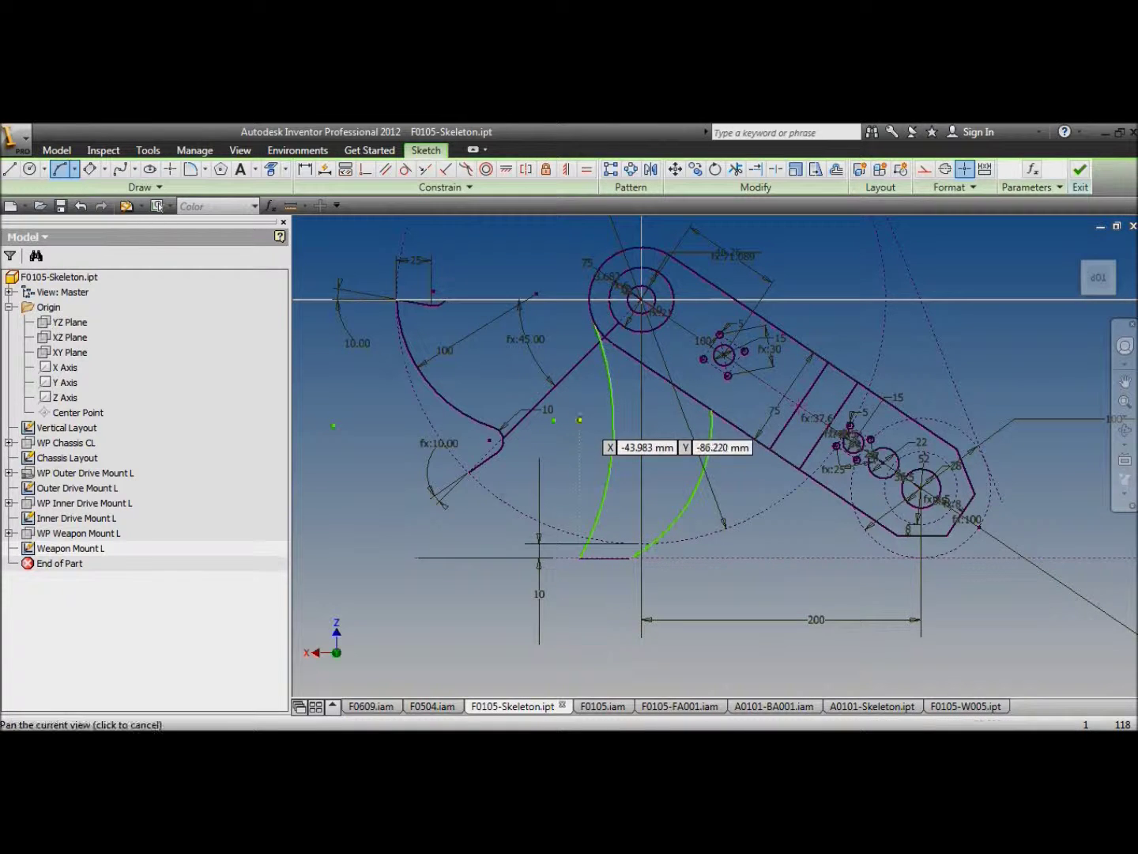
{"action": "mouse_move", "coordinate": [580, 418]}
{"action": "left_mouse_down"}
{"action": "mouse_move", "coordinate": [481, 501]}
{"action": "mouse_move", "coordinate": [478, 516]}
{"action": "left_mouse_up"}
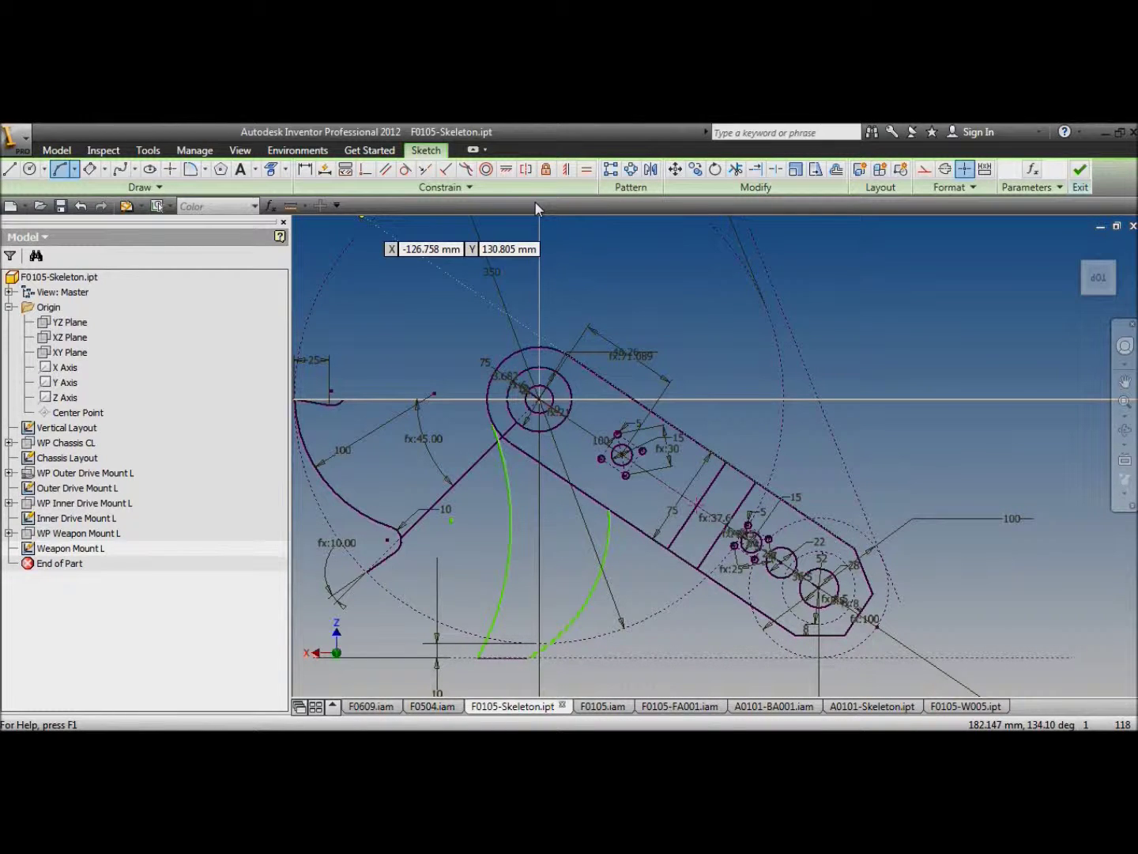
{"action": "left_click", "coordinate": [566, 167]}
{"action": "left_click", "coordinate": [504, 657]}
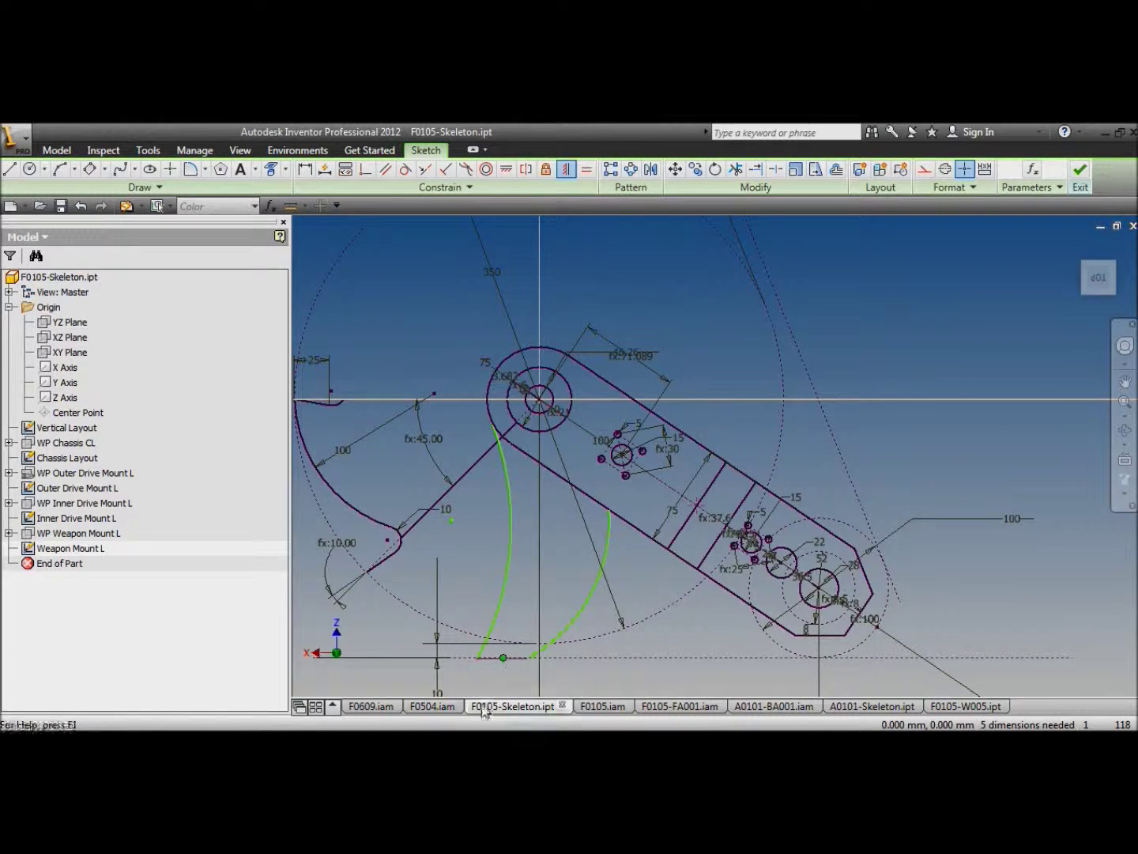
{"action": "left_click", "coordinate": [540, 401]}
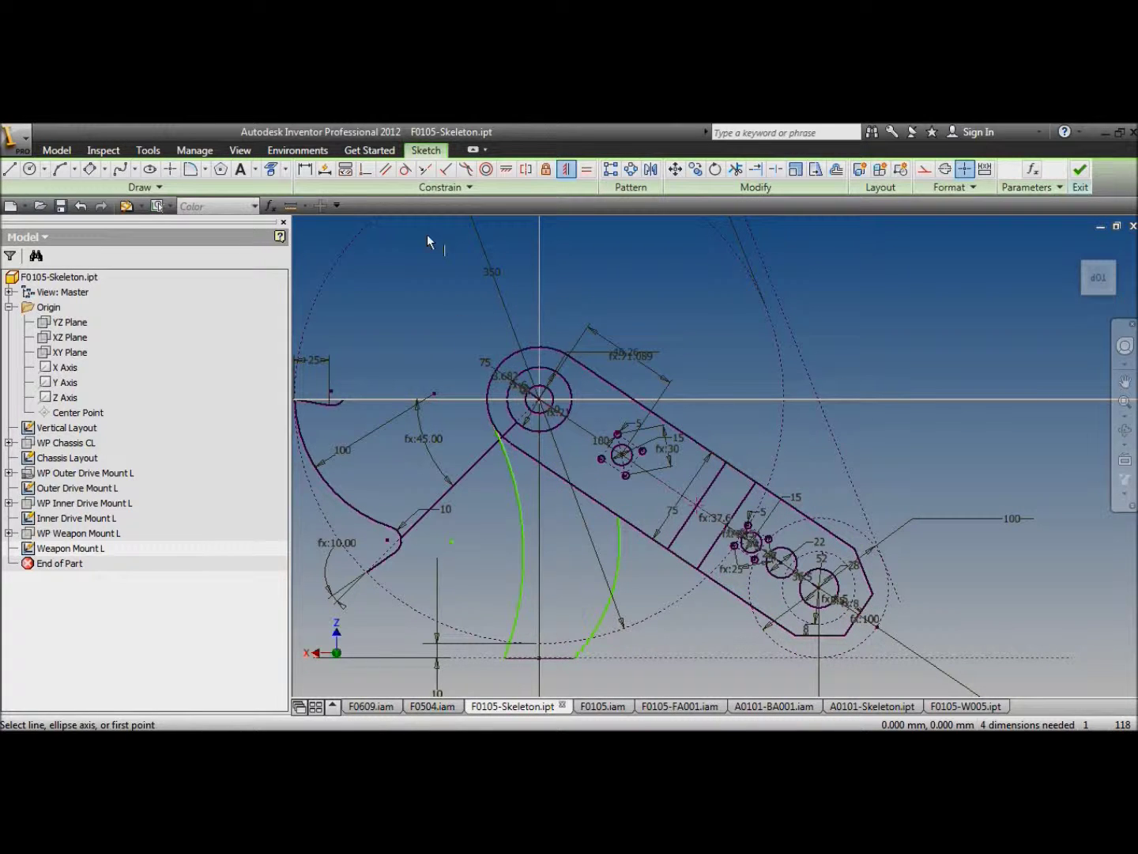
Dimension the base line between the two arcs on the ground line to 30 mm.
{"action": "left_click", "coordinate": [307, 169]}
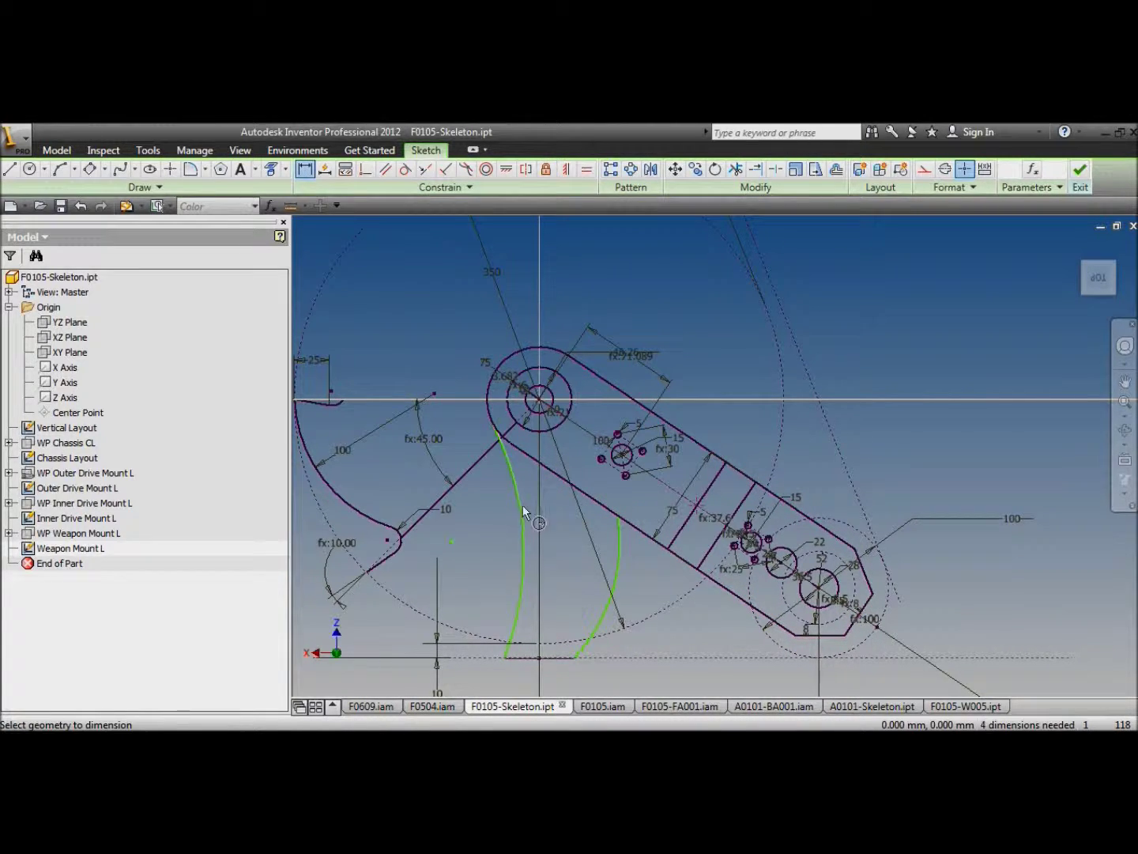
{"action": "left_click", "coordinate": [521, 514]}
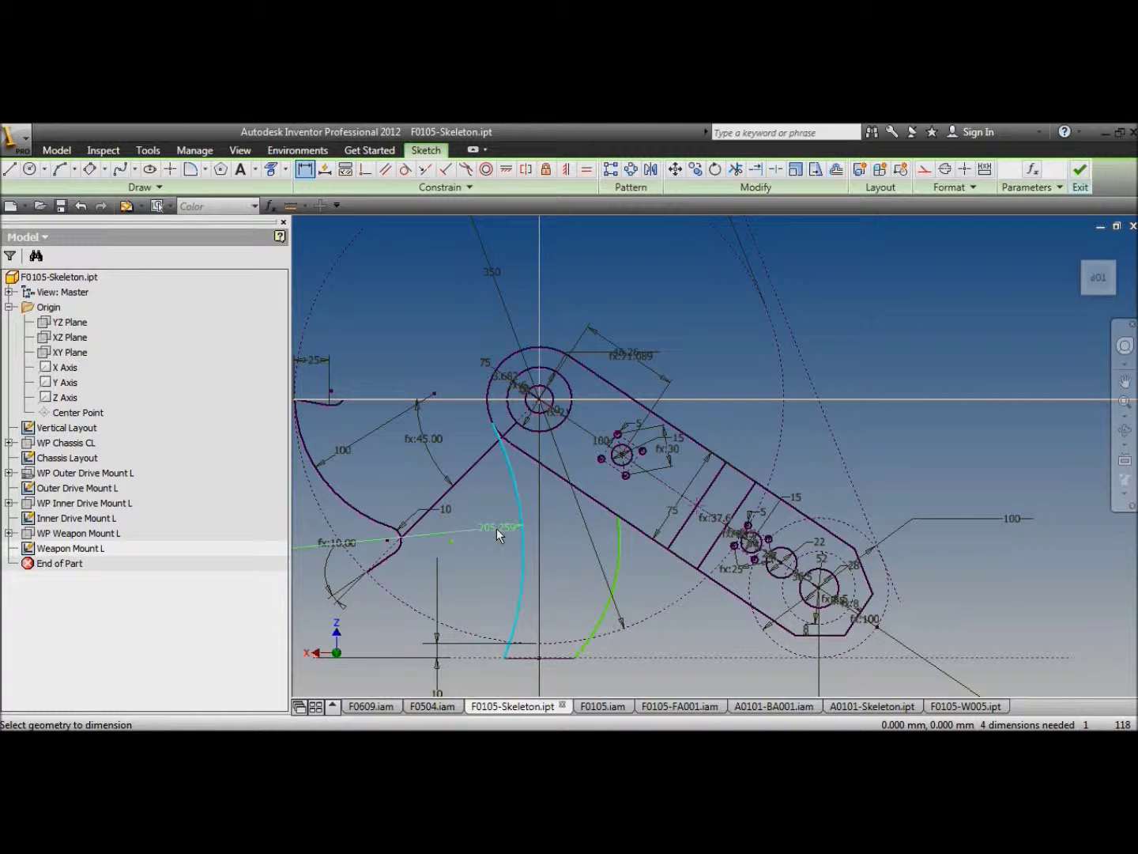
{"action": "key", "text": "Escape"}
{"action": "left_click", "coordinate": [305, 169]}
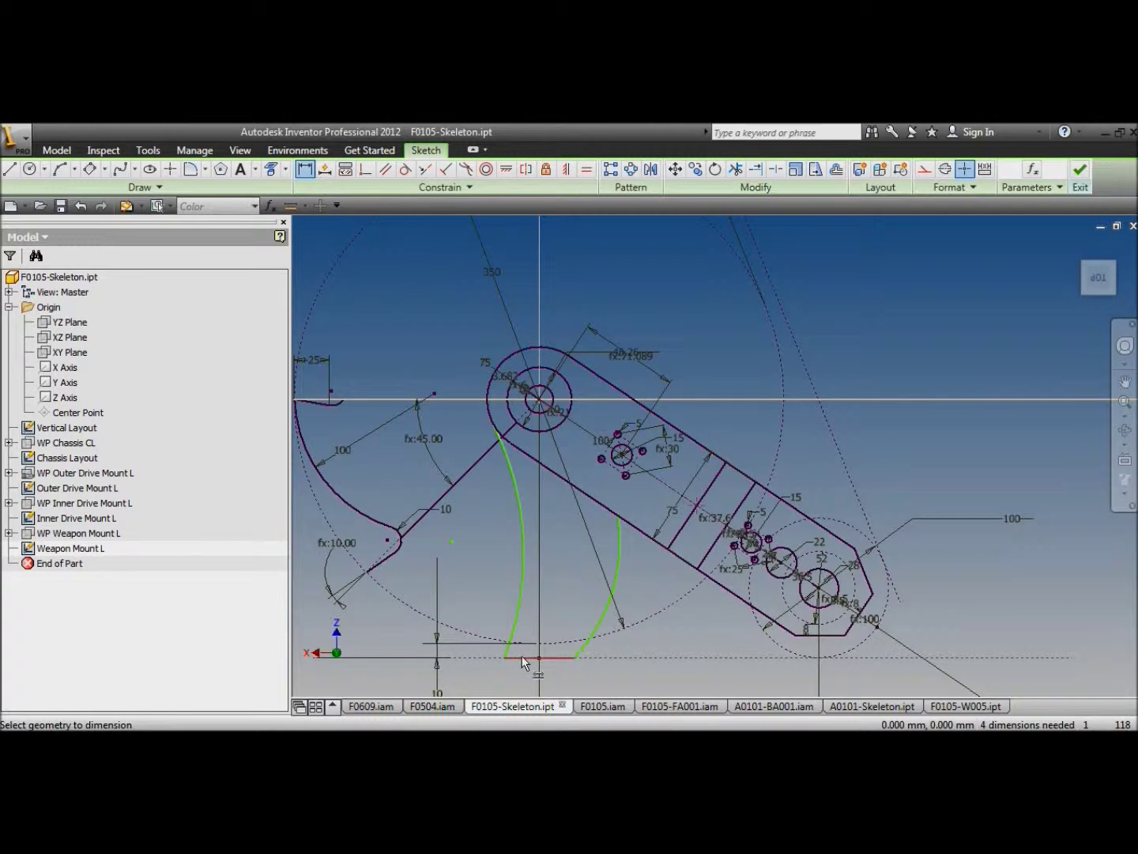
{"action": "left_click", "coordinate": [494, 675]}
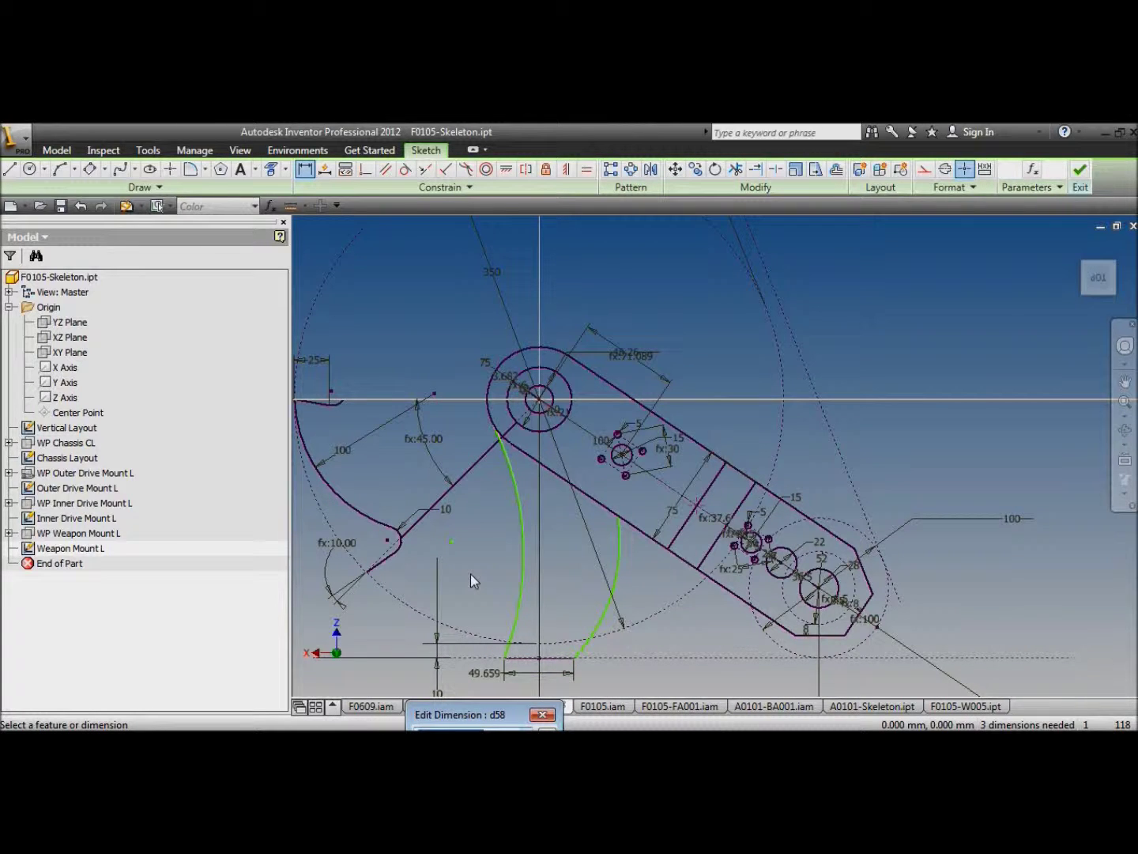
{"action": "type", "text": "530"}
{"action": "key", "text": "Return"}
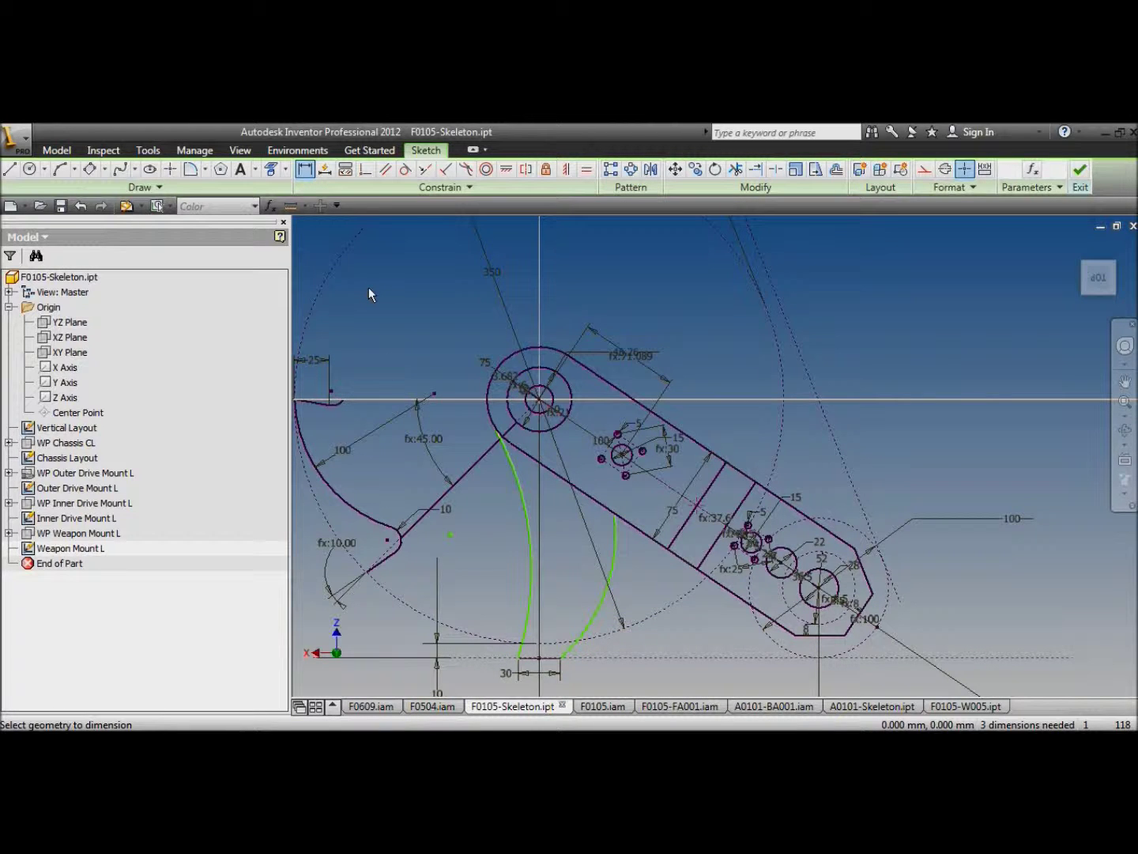
Dimension the radius of the front arc, the one tangent to the rounded end, to 150 mm.
{"action": "left_click", "coordinate": [519, 486]}
{"action": "left_click", "coordinate": [489, 518]}
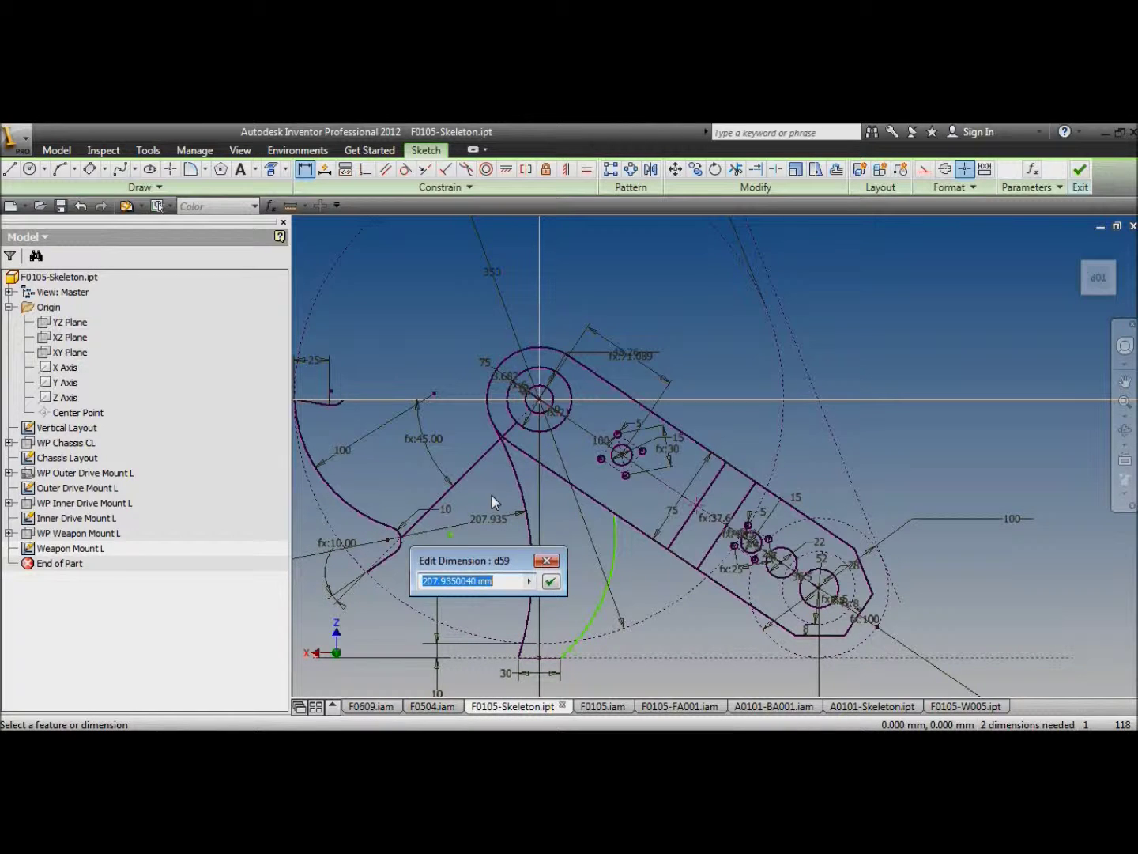
{"action": "type", "text": "150"}
{"action": "key", "text": "Return"}
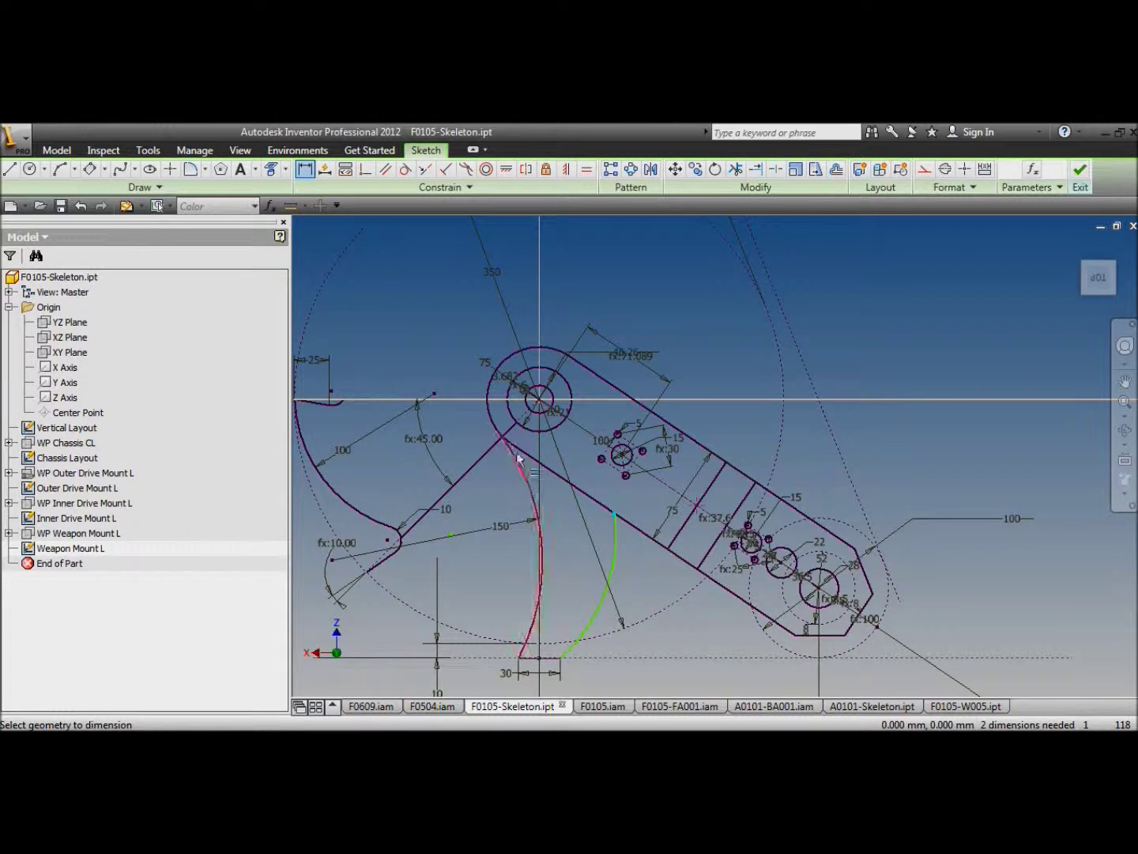
Dimension the horizontal distance between the upper and lower ends of the rear arc to 40 mm.
{"action": "left_click", "coordinate": [560, 659]}
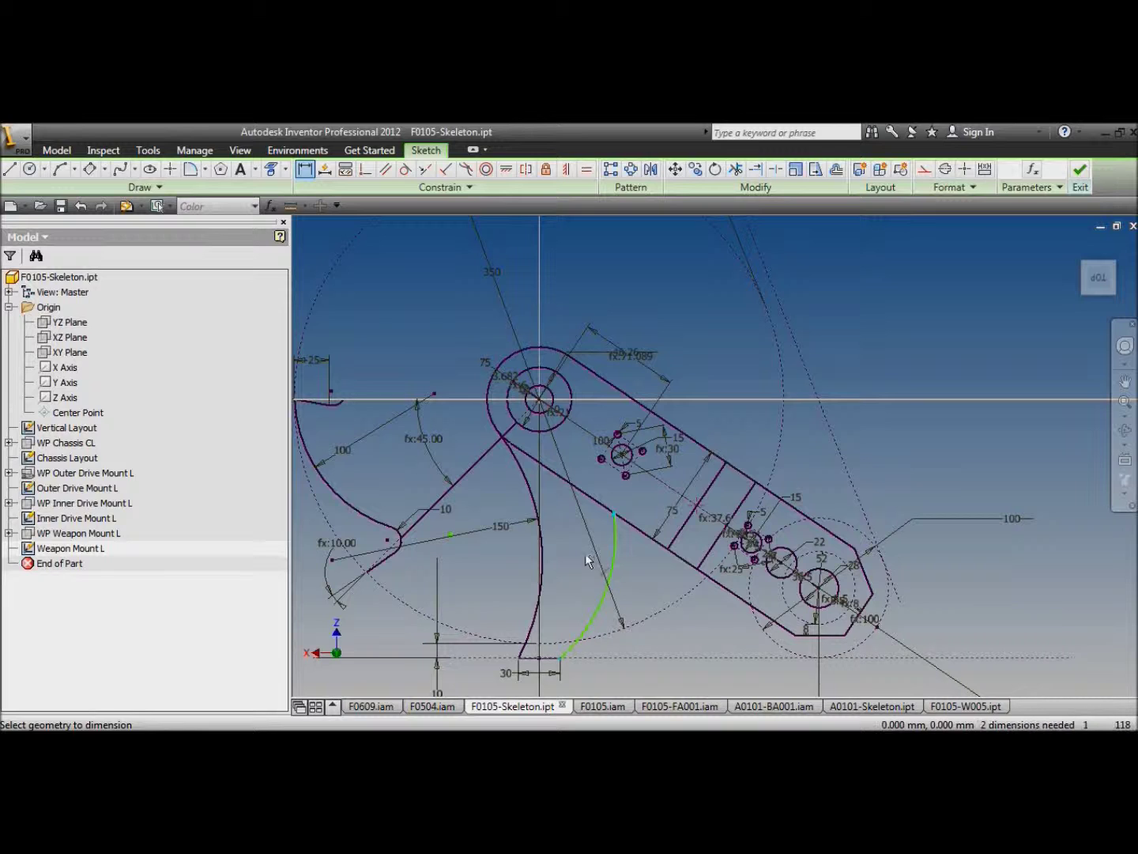
{"action": "left_click", "coordinate": [587, 479]}
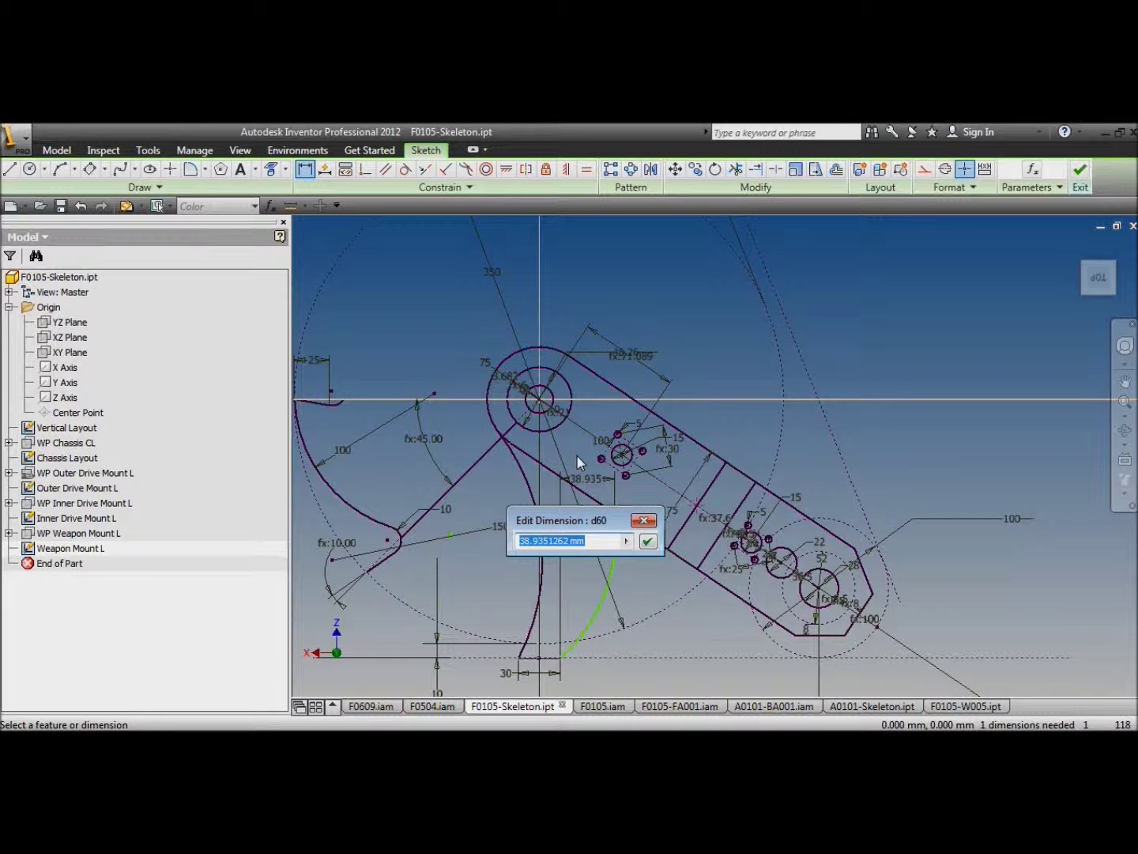
{"action": "type", "text": "40"}
{"action": "key", "text": "Return"}
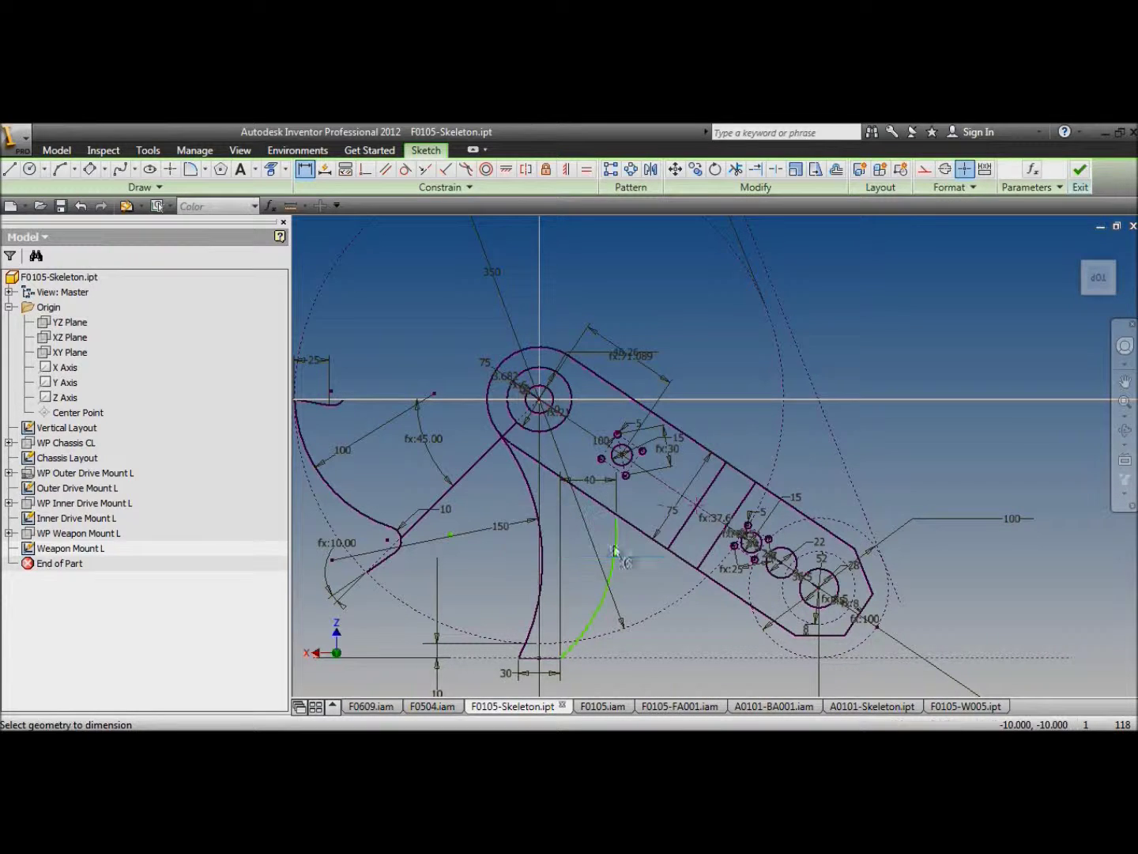
Dimension the radius of the rear arc that meets the mount's lower edge to 150 mm.
{"action": "left_click", "coordinate": [617, 562]}
{"action": "left_click", "coordinate": [579, 532]}
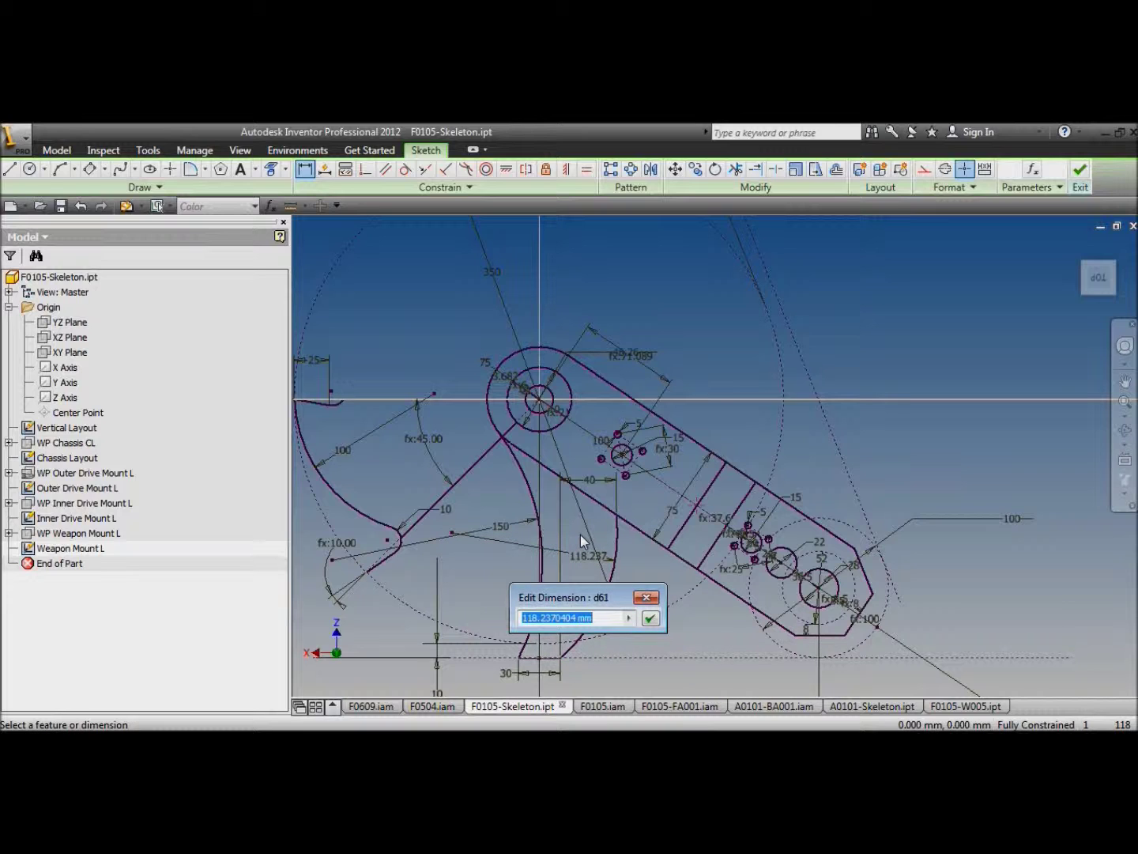
{"action": "type", "text": "150"}
{"action": "key", "text": "Return"}
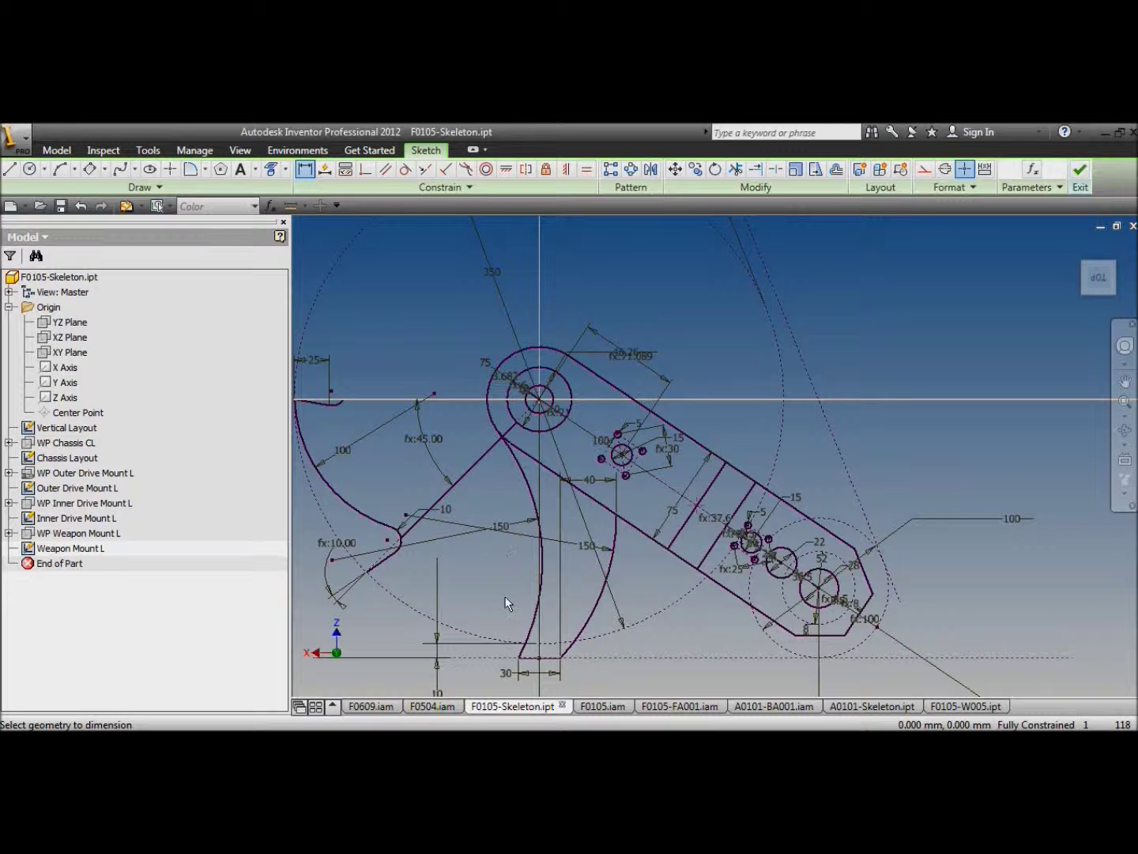
Sketch a toe from the base's front corner with a short slanted line, a horizontal line and a 44 mm approx. slope back to the front arc.
{"action": "scroll", "coordinate": [505, 596], "scroll_direction": "up", "scroll_amount": 3}
{"action": "mouse_move", "coordinate": [500, 642]}
{"action": "middle_mouse_down"}
{"action": "mouse_move", "coordinate": [488, 524]}
{"action": "mouse_move", "coordinate": [509, 499]}
{"action": "middle_mouse_up"}
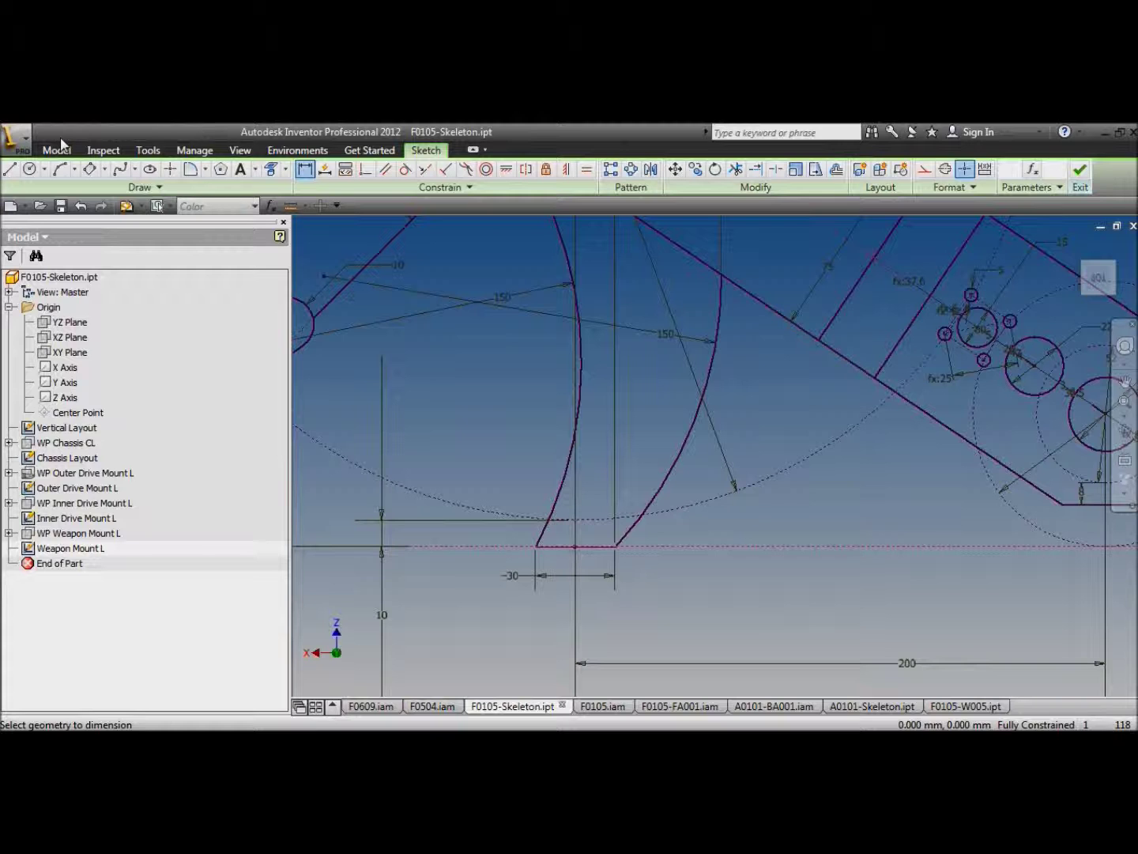
{"action": "left_click", "coordinate": [9, 169]}
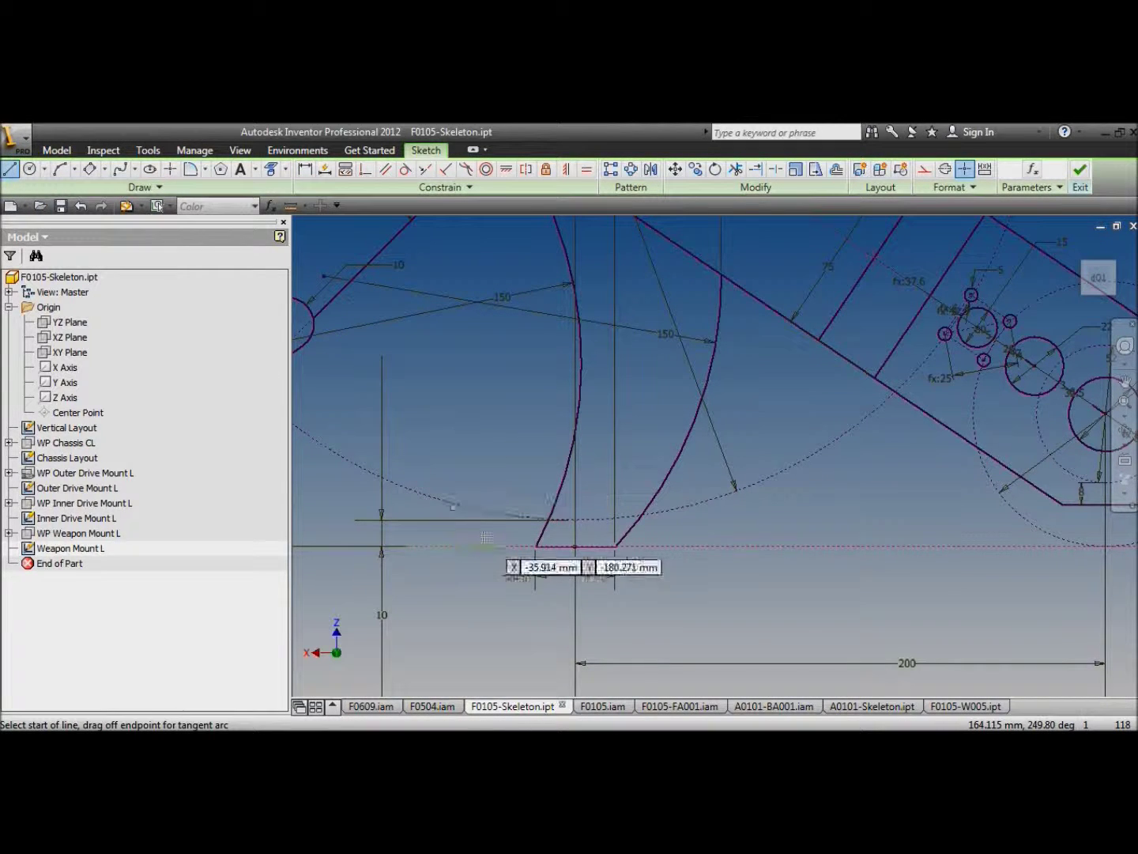
{"action": "left_click", "coordinate": [537, 545]}
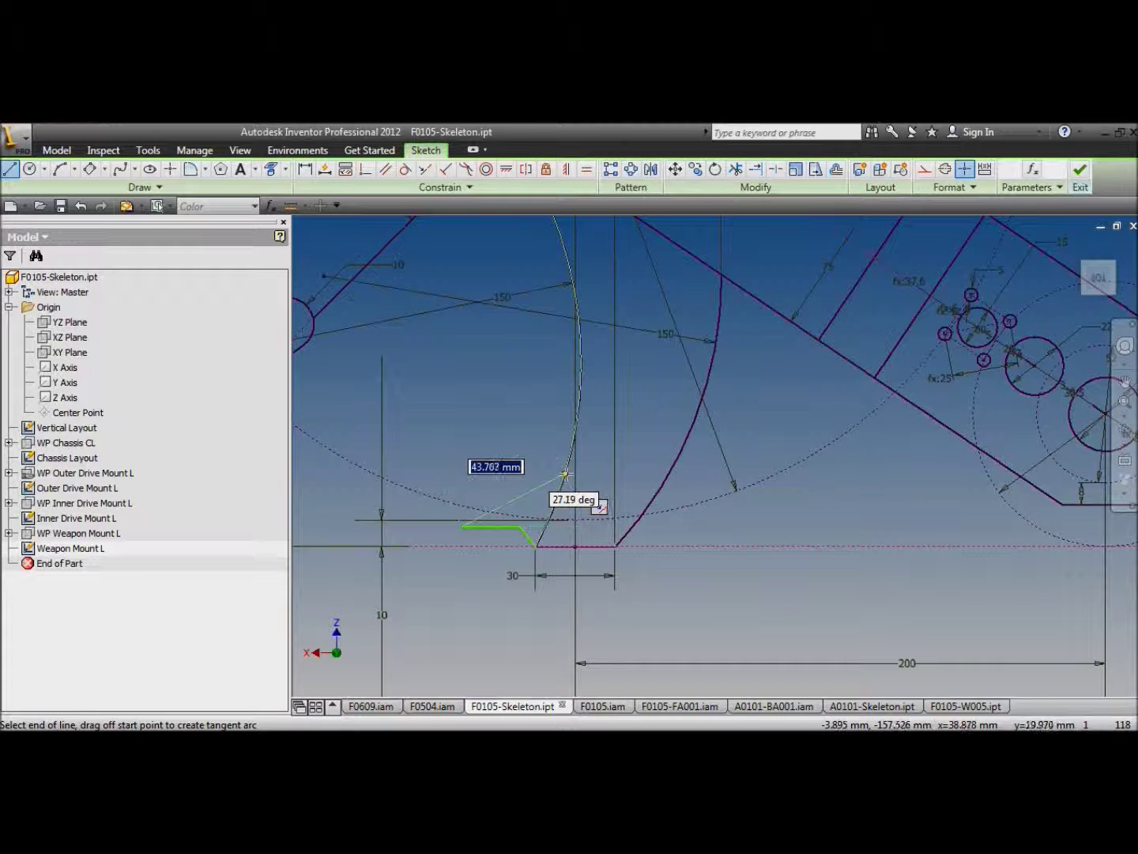
{"action": "left_click", "coordinate": [565, 474]}
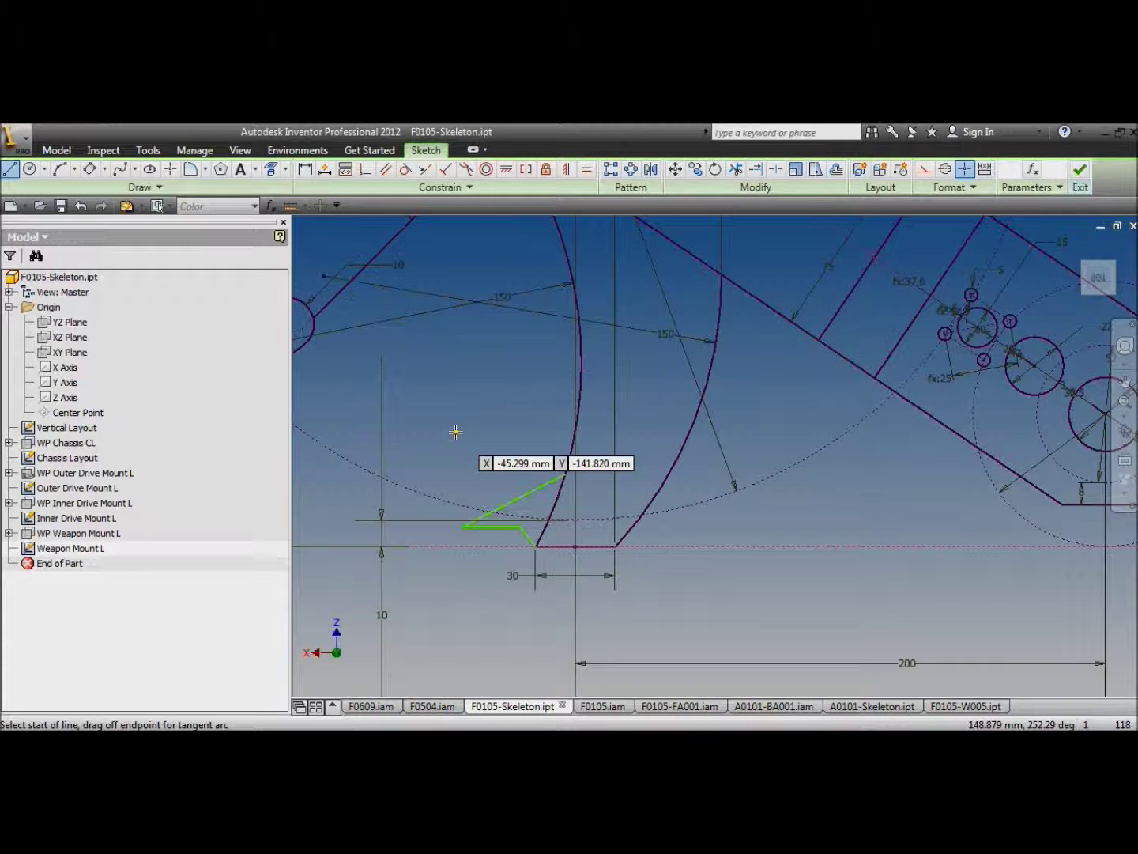
Dimension the angle between the toe's short slanted line and the ground line to 45 degrees.
{"action": "left_click", "coordinate": [304, 168]}
{"action": "scroll", "coordinate": [515, 554], "scroll_direction": "up", "scroll_amount": 3}
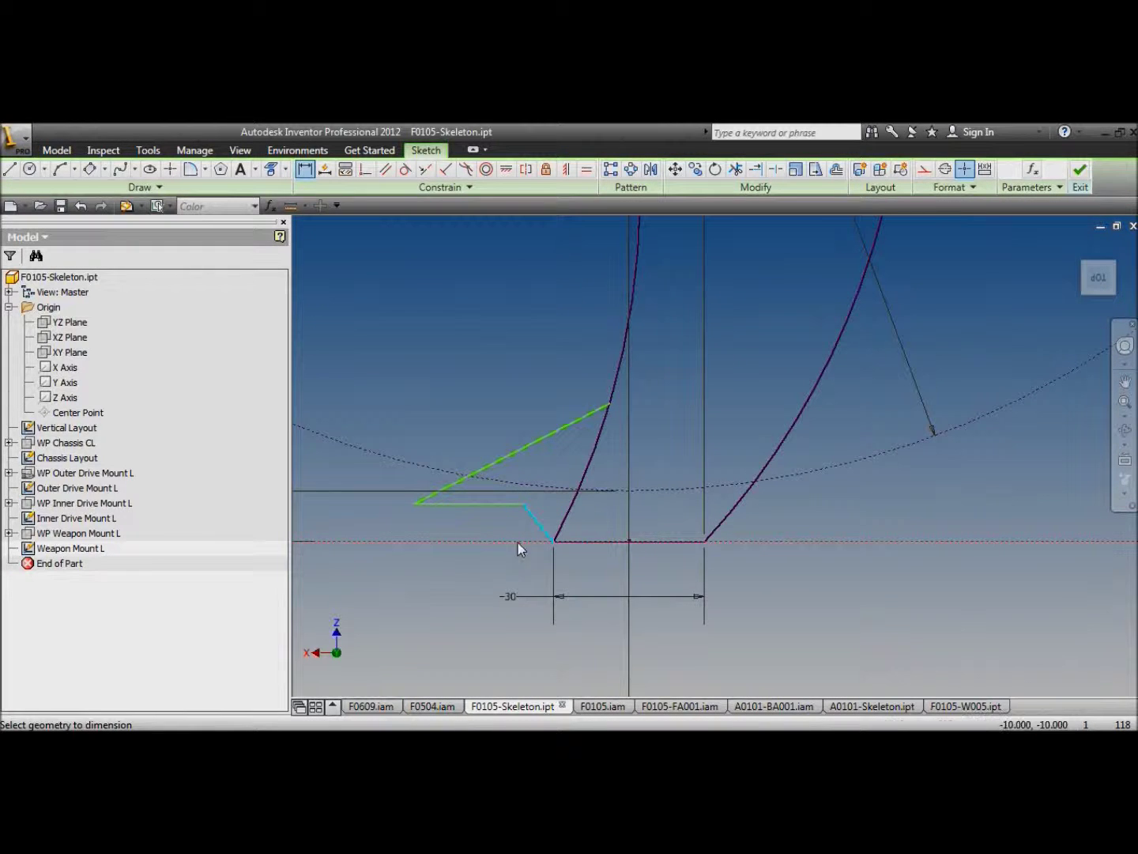
{"action": "left_click", "coordinate": [518, 530]}
{"action": "left_click", "coordinate": [474, 526]}
{"action": "type", "text": "45"}
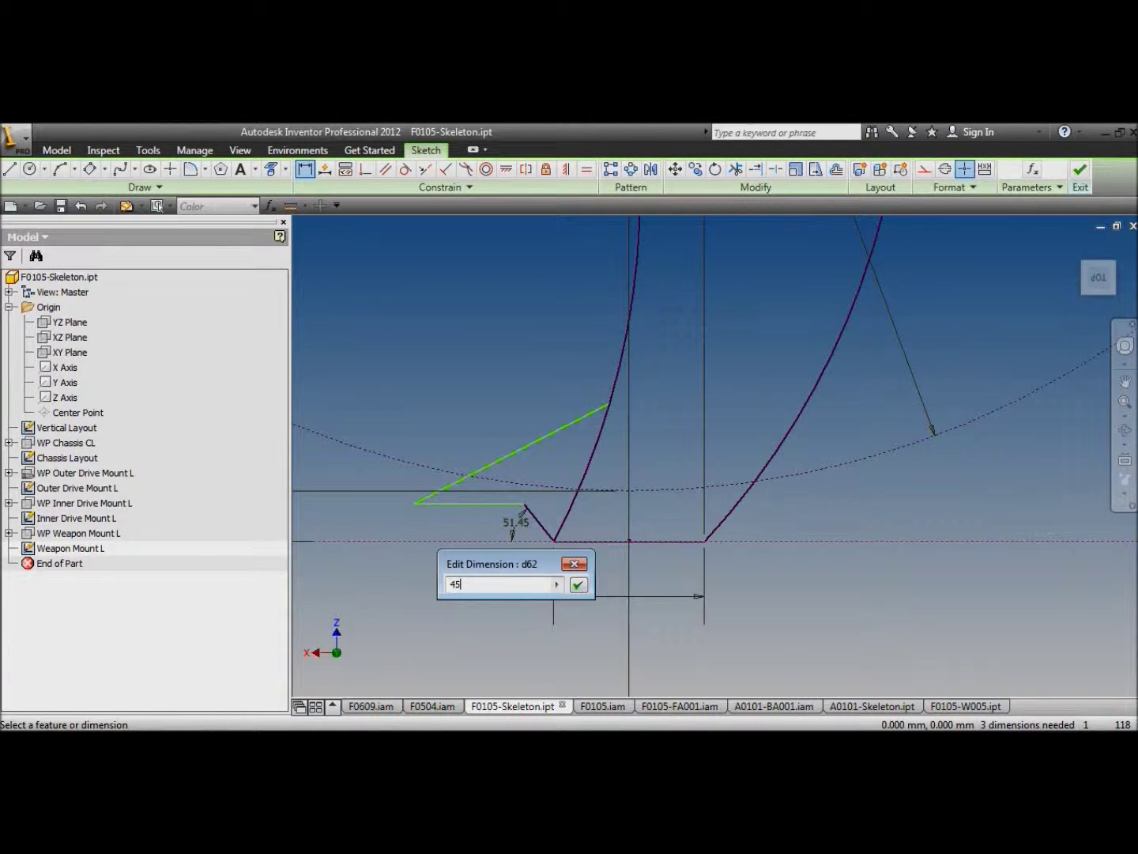
{"action": "key", "text": "Return"}
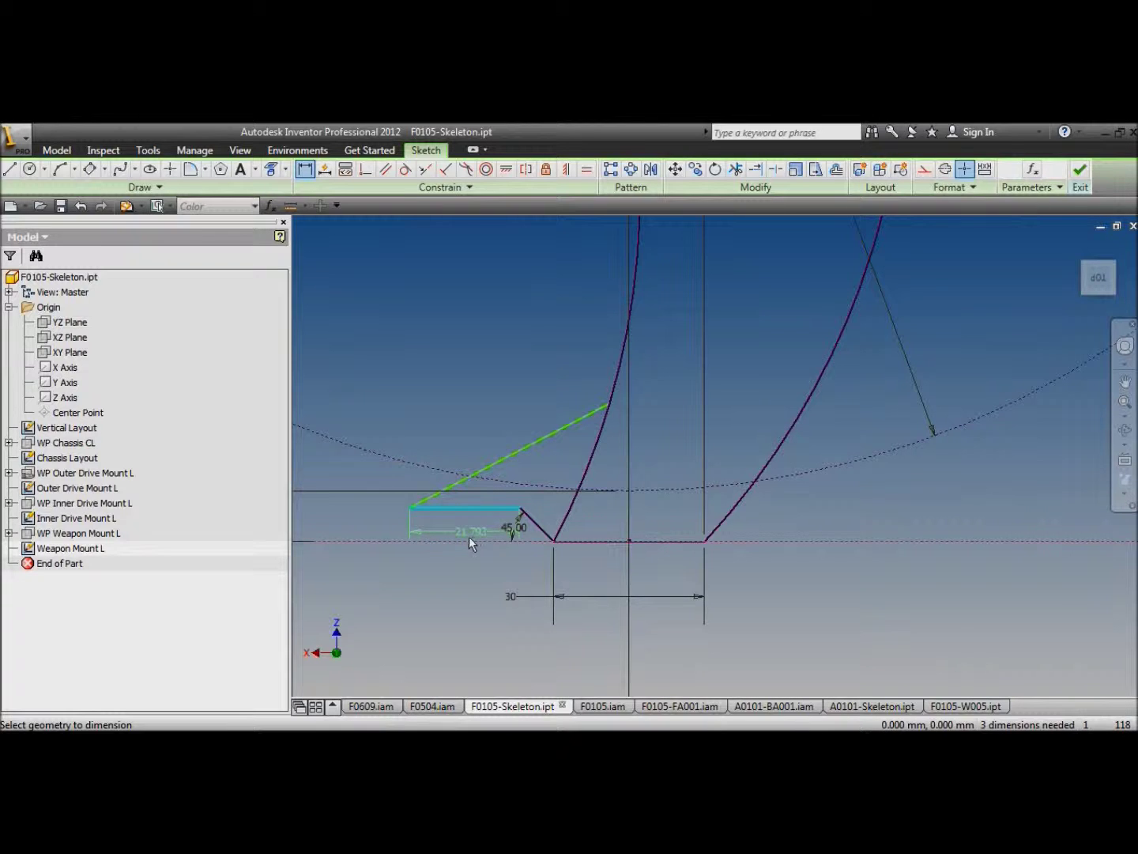
Dimension the height of the toe's horizontal line above the ground line to 6 mm.
{"action": "left_click", "coordinate": [459, 541]}
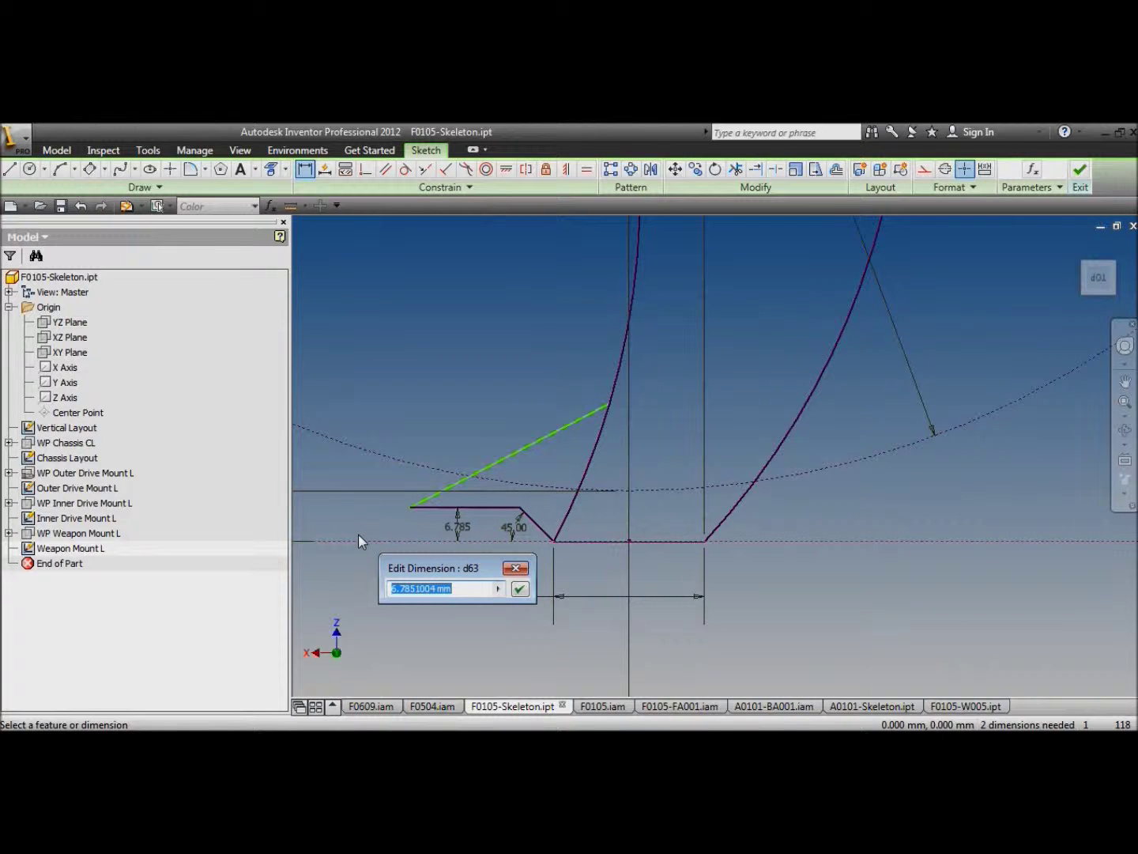
{"action": "type", "text": "6"}
{"action": "key", "text": "Return"}
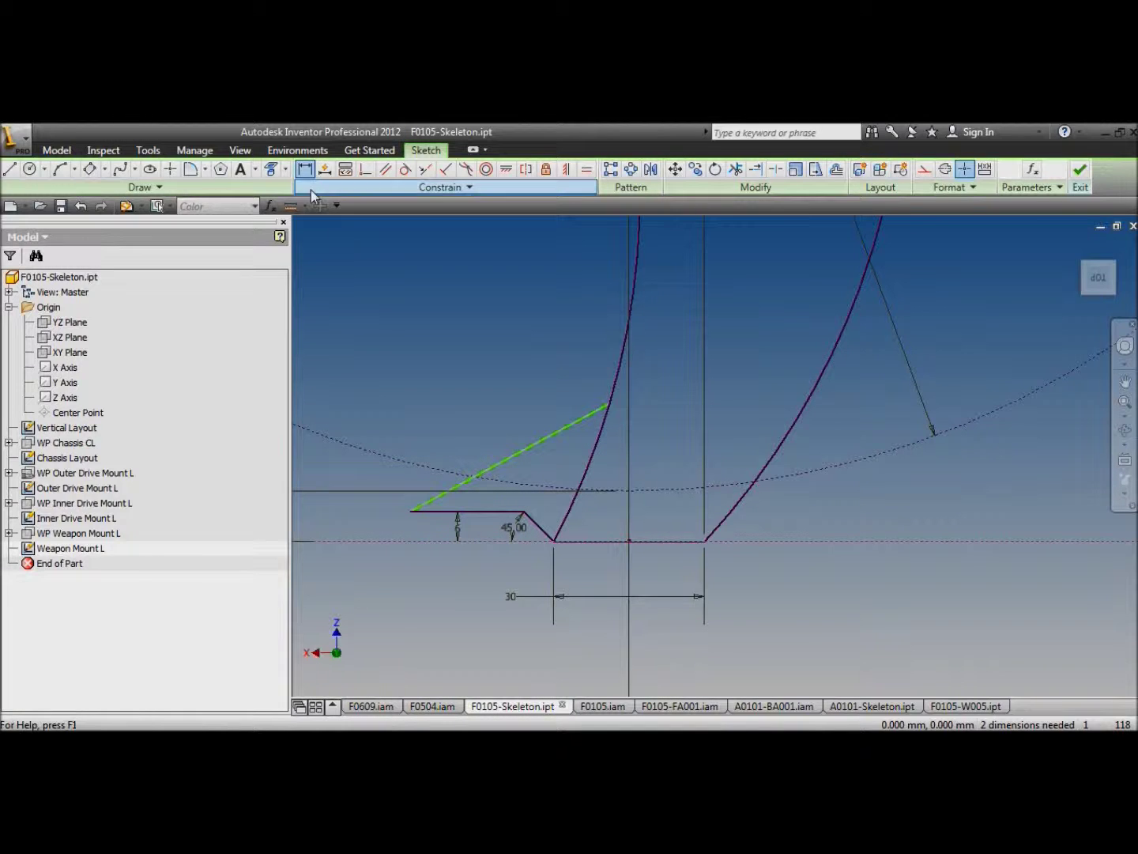
Dimension the horizontal distance between the toe's tip and the base's front corner to 25 mm.
{"action": "left_click", "coordinate": [271, 168]}
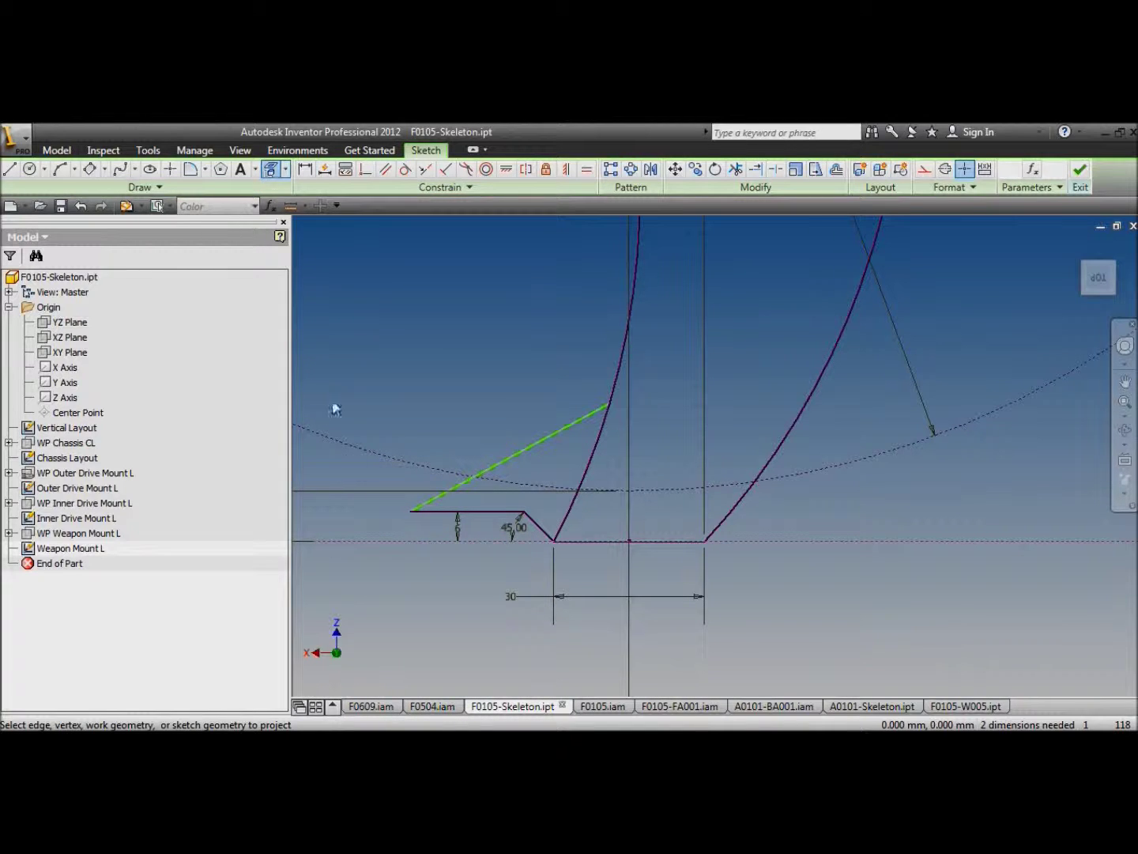
{"action": "key", "text": "Escape"}
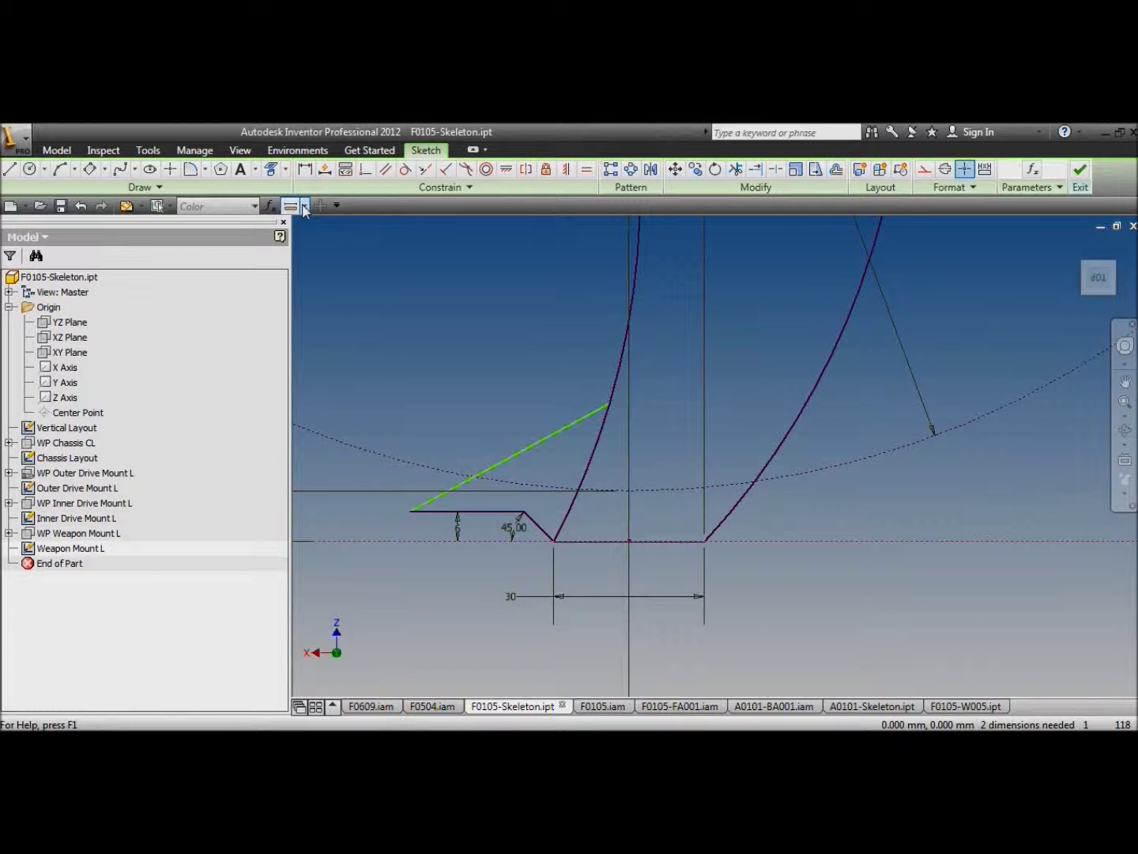
{"action": "key", "text": "d"}
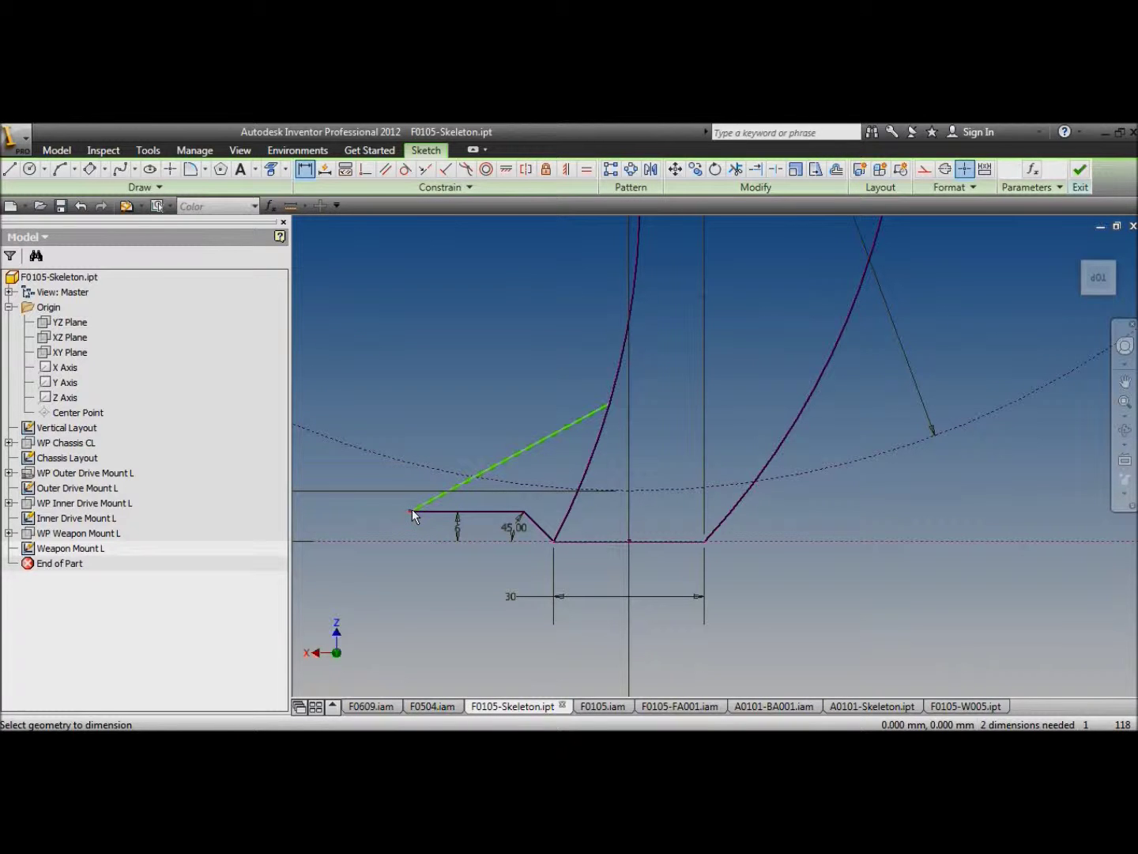
{"action": "left_click", "coordinate": [411, 511]}
{"action": "left_click", "coordinate": [554, 541]}
{"action": "left_click", "coordinate": [474, 558]}
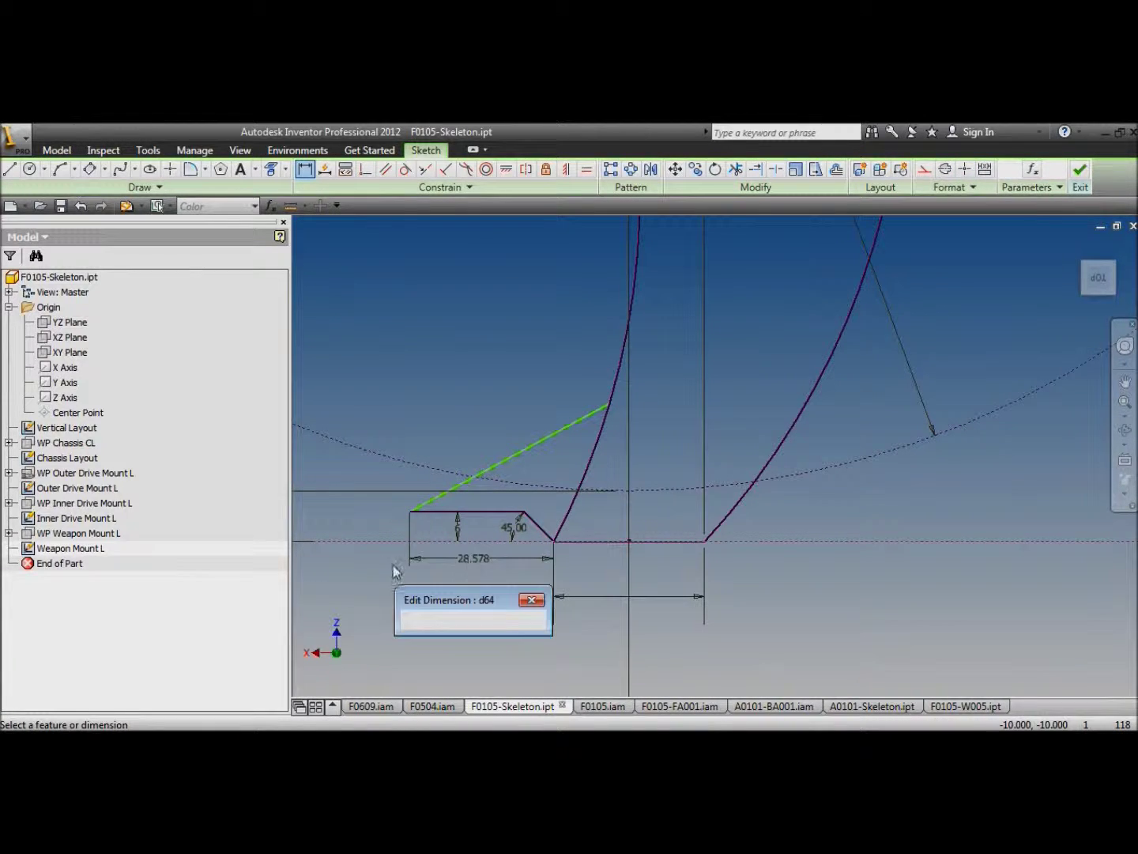
{"action": "type", "text": "25"}
{"action": "key", "text": "Return"}
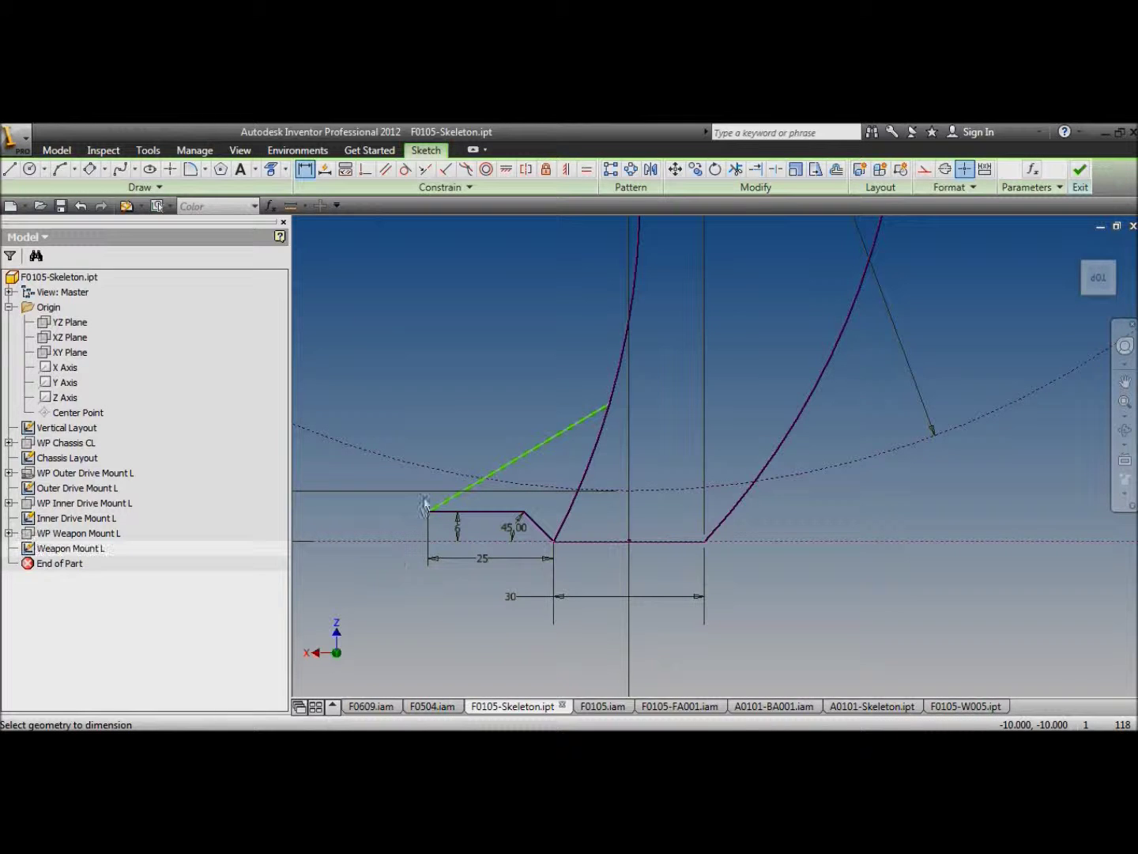
Dimension the angle between the toe's long slope and its horizontal line to 30 degrees.
{"action": "left_click", "coordinate": [501, 464]}
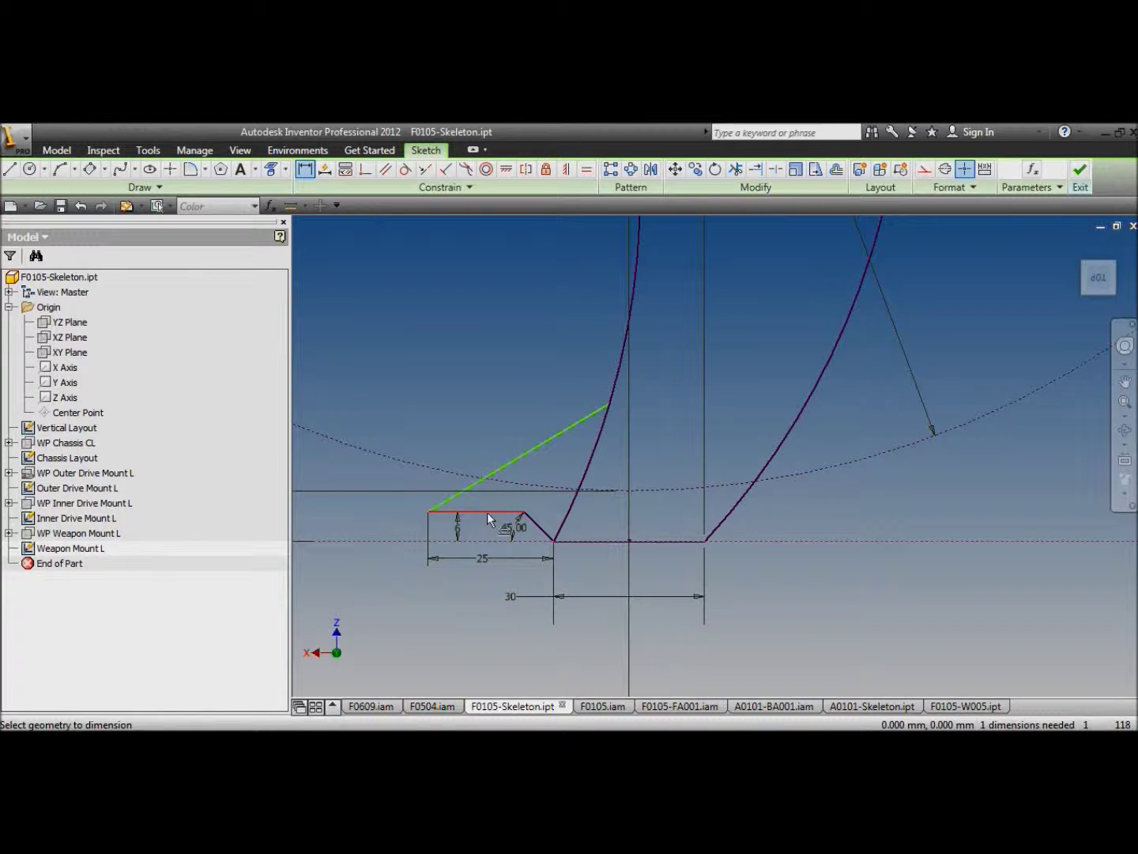
{"action": "left_click", "coordinate": [495, 506]}
{"action": "left_click", "coordinate": [518, 470]}
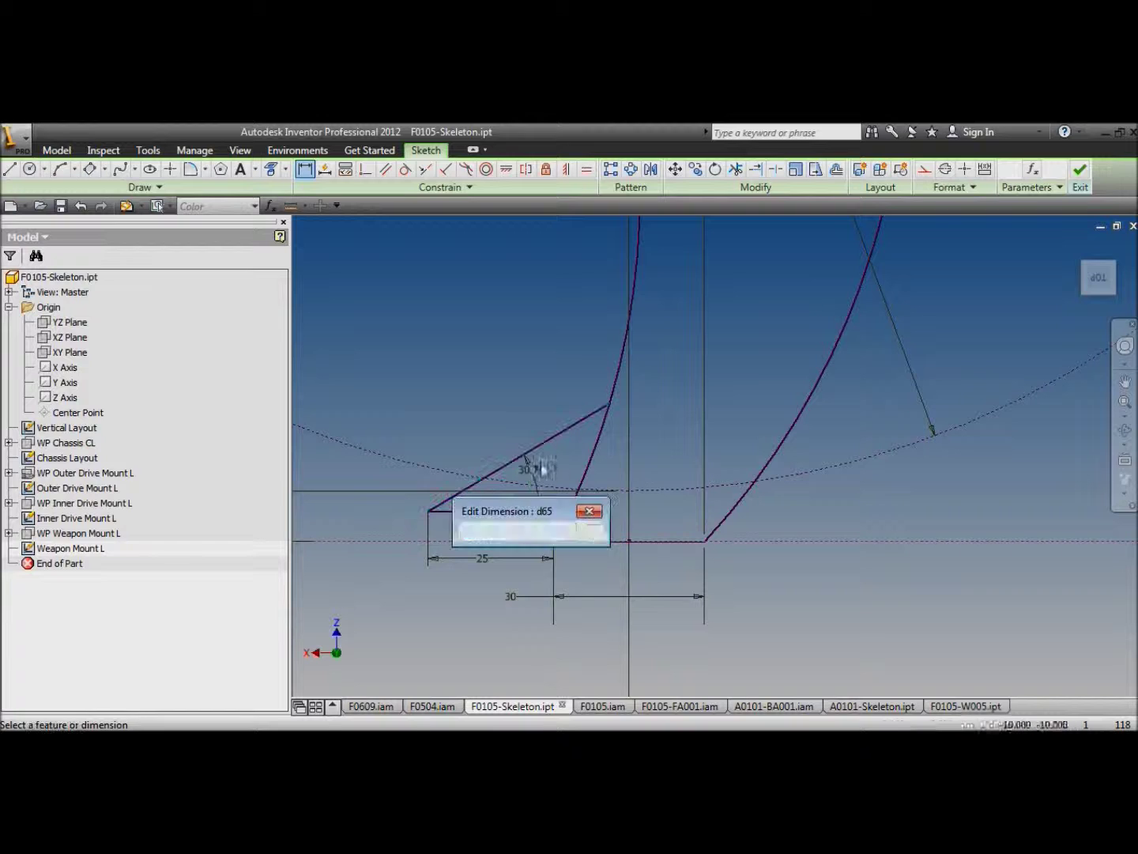
{"action": "type", "text": "30"}
{"action": "key", "text": "Return"}
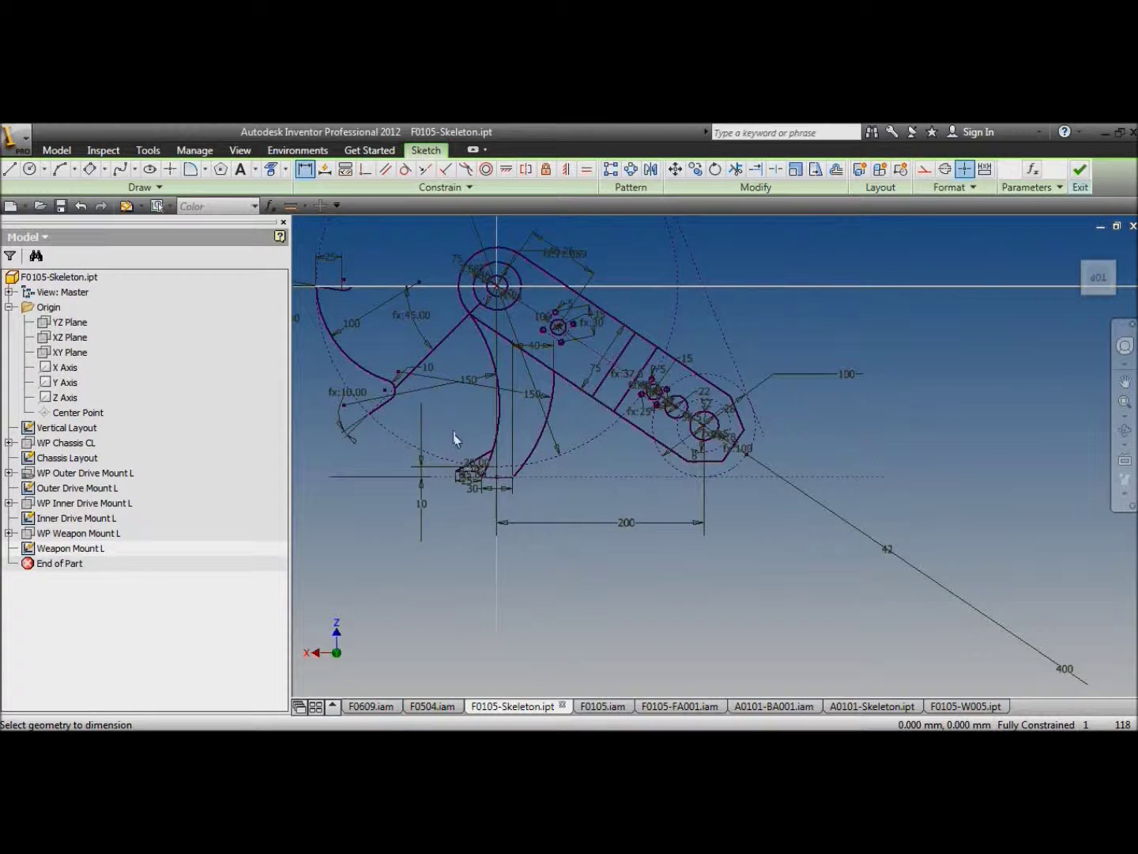
Sketch two arcs for an upper leg from the mount's rounded end and upper edge to the slanted dashed line, the first spanning about 173 mm.
{"action": "scroll", "coordinate": [454, 435], "scroll_direction": "up", "scroll_amount": 5}
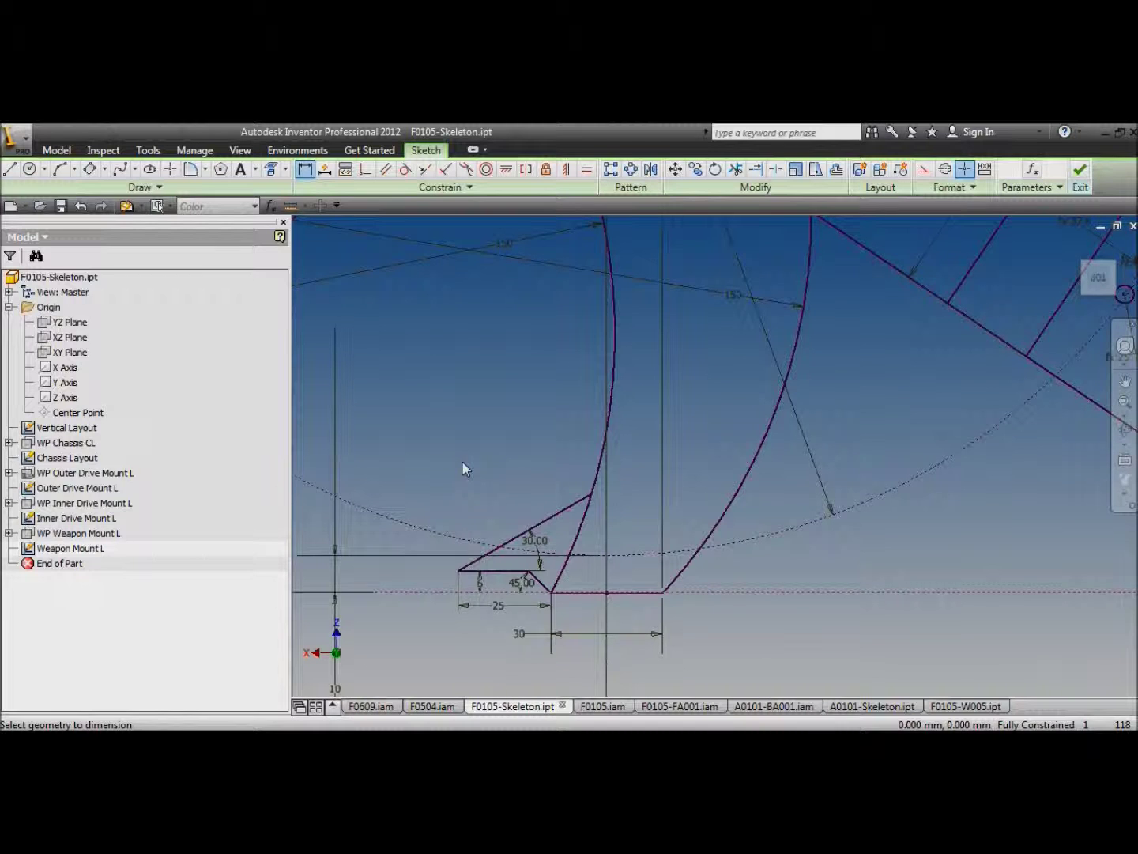
{"action": "scroll", "coordinate": [476, 524], "scroll_direction": "down", "scroll_amount": 4}
{"action": "middle_click_drag", "start_coordinate": [476, 525], "coordinate": [496, 634]}
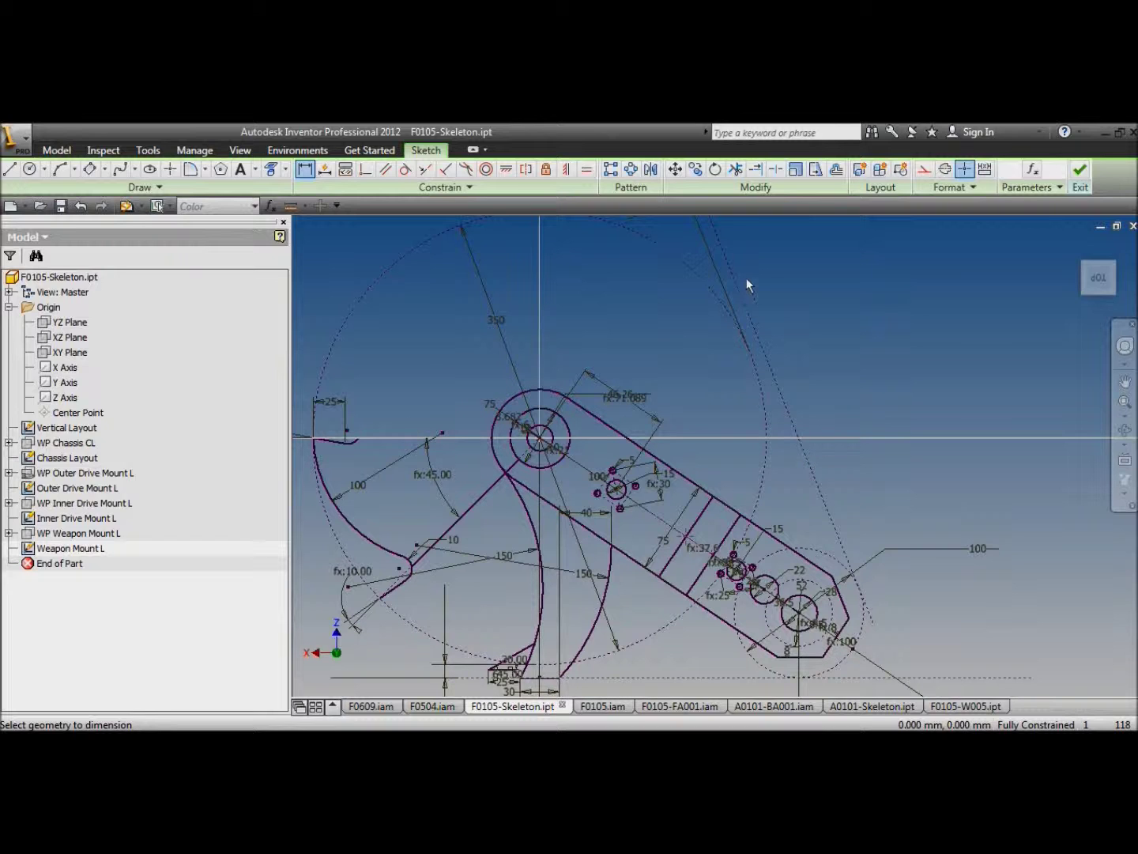
{"action": "left_click", "coordinate": [277, 167]}
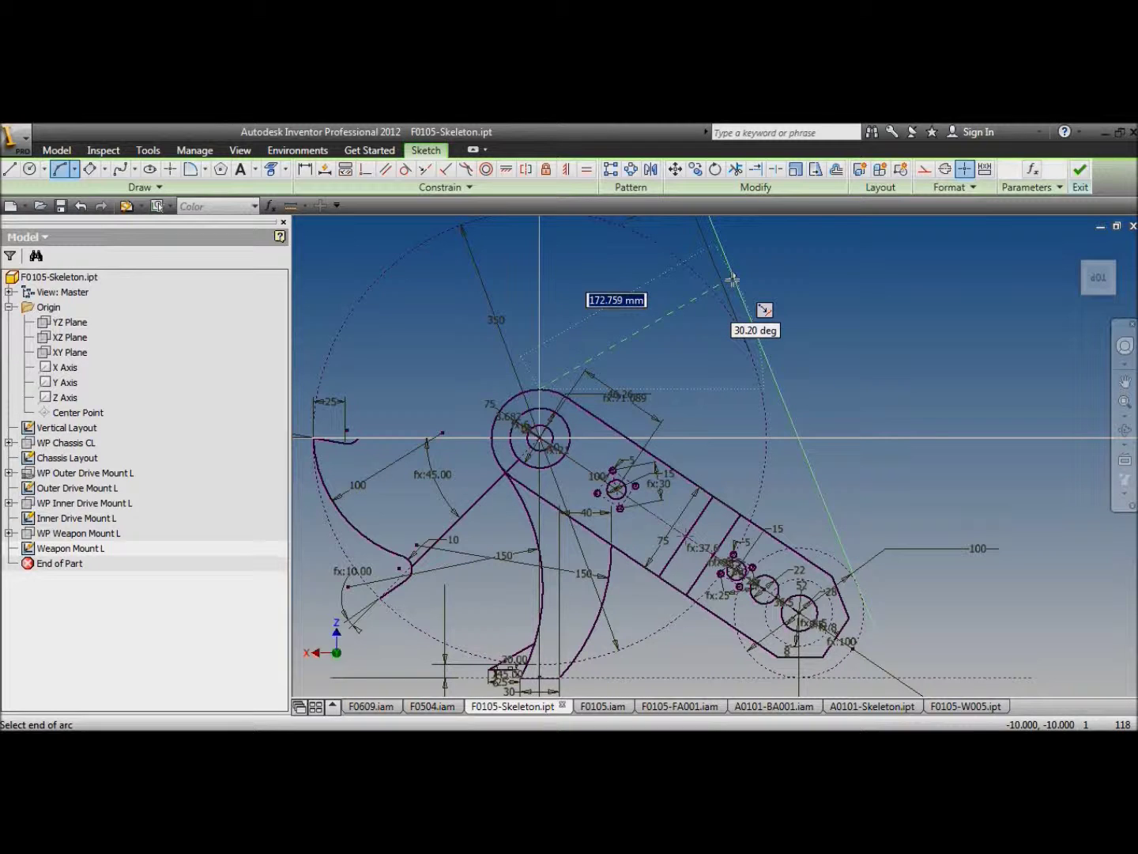
{"action": "left_click", "coordinate": [671, 339]}
{"action": "left_click", "coordinate": [651, 459]}
{"action": "left_click", "coordinate": [744, 321]}
{"action": "left_click", "coordinate": [728, 398]}
Join the outer ends of the upper leg's arcs with a line and make it equal in length to the lower leg's 30 mm base line.
{"action": "key", "text": "l"}
{"action": "left_click", "coordinate": [745, 320]}
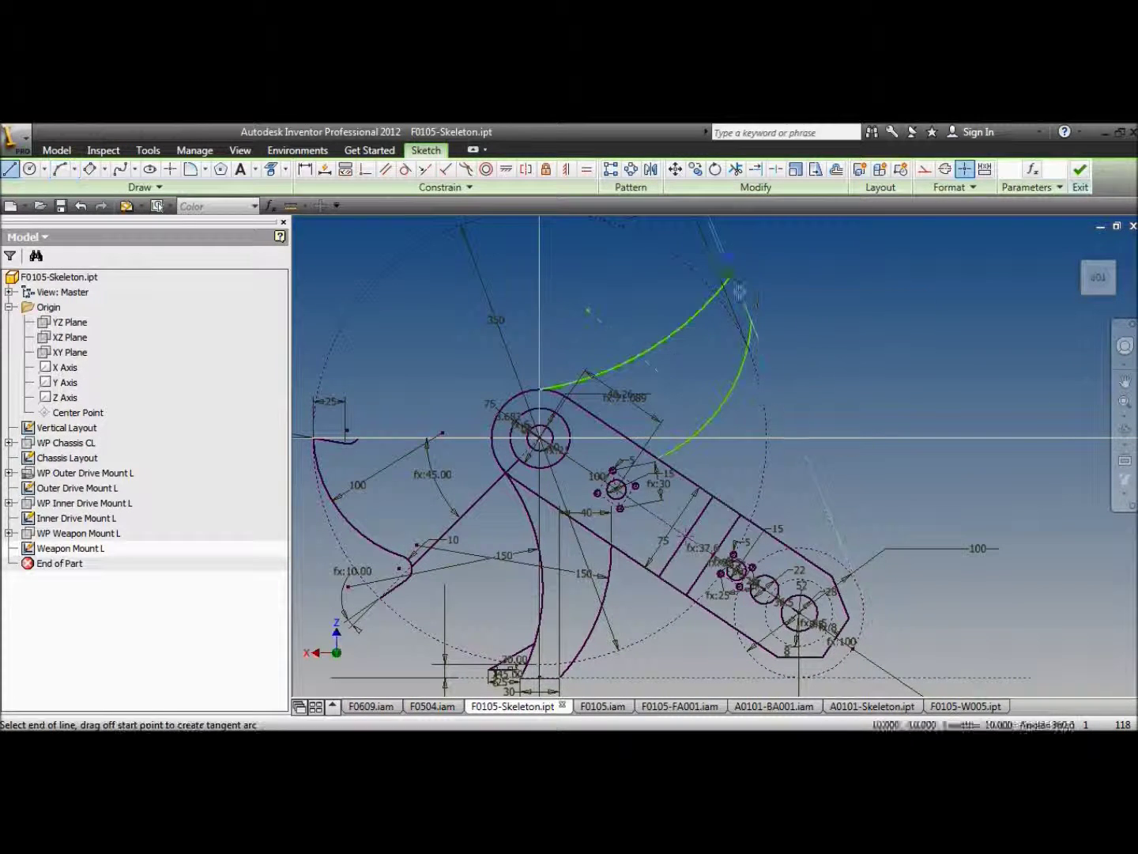
{"action": "scroll", "coordinate": [731, 278], "scroll_direction": "down", "scroll_amount": 5}
{"action": "left_click", "coordinate": [736, 260]}
{"action": "scroll", "coordinate": [592, 349], "scroll_direction": "down", "scroll_amount": 3}
{"action": "left_click", "coordinate": [586, 169]}
{"action": "scroll", "coordinate": [499, 605], "scroll_direction": "up", "scroll_amount": 6}
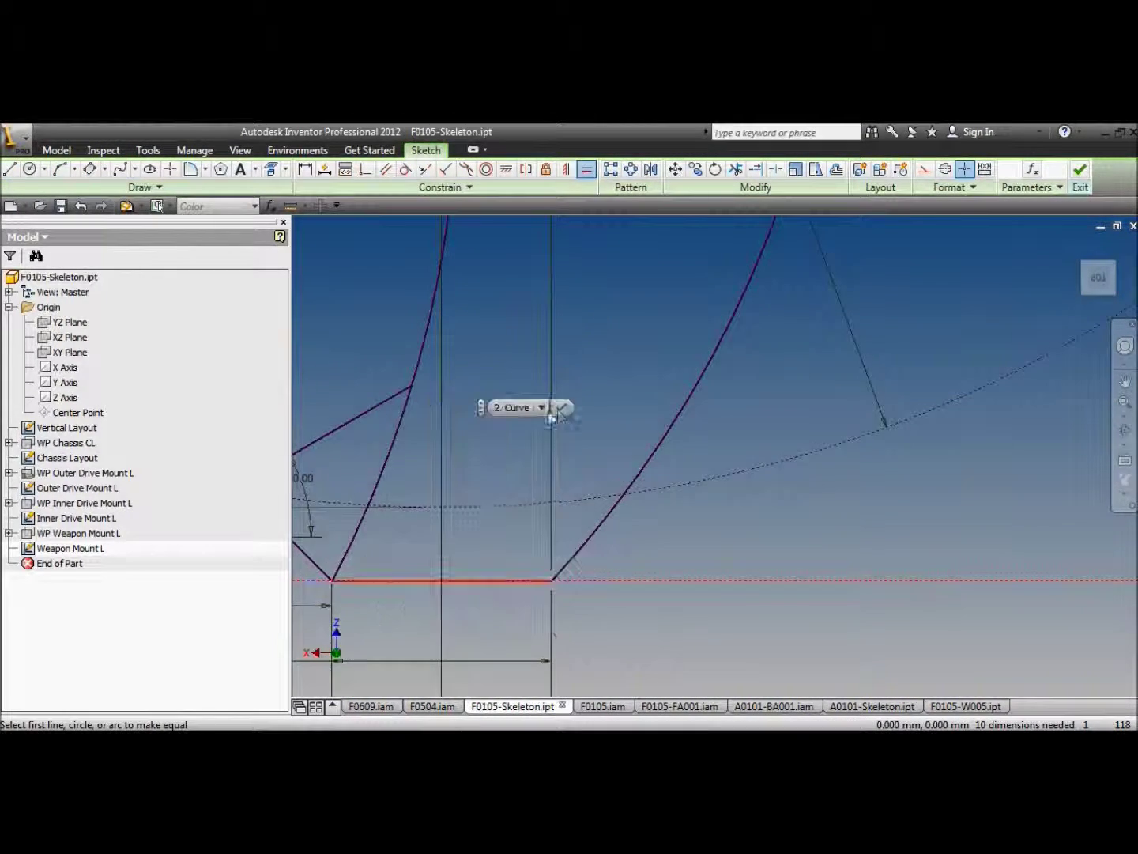
{"action": "left_click", "coordinate": [552, 414]}
Draw a construction line from the upper leg's end line to the centre of the mount's pivot circle.
{"action": "scroll", "coordinate": [665, 336], "scroll_direction": "down", "scroll_amount": 3}
{"action": "right_click", "coordinate": [676, 228]}
{"action": "left_click", "coordinate": [676, 189]}
{"action": "scroll", "coordinate": [665, 336], "scroll_direction": "down", "scroll_amount": 2}
{"action": "left_click", "coordinate": [10, 168]}
{"action": "left_click", "coordinate": [924, 169]}
{"action": "left_click", "coordinate": [819, 273]}
{"action": "left_click", "coordinate": [490, 499]}
Constrain the upper leg's construction centreline perpendicular to its end line.
{"action": "left_click", "coordinate": [445, 169]}
{"action": "left_click", "coordinate": [738, 327]}
{"action": "left_click", "coordinate": [822, 284]}
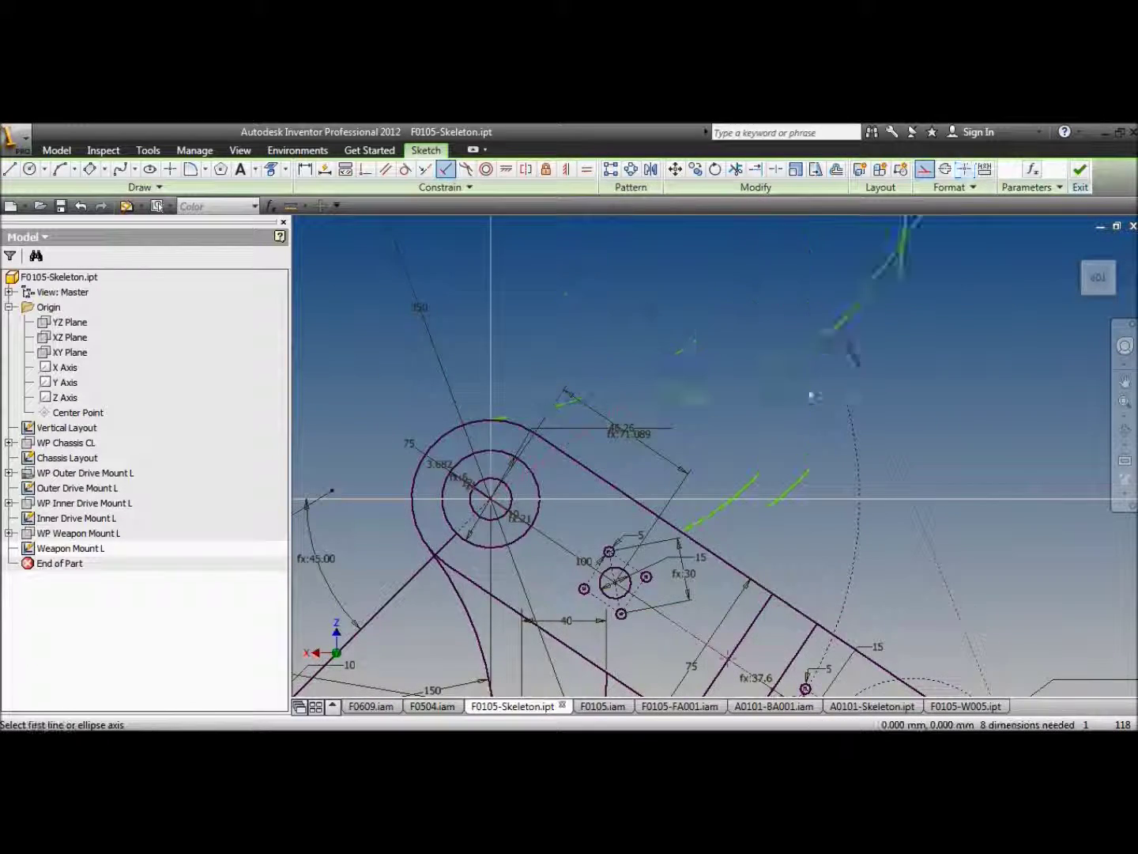
{"action": "scroll", "coordinate": [711, 553], "scroll_direction": "up", "scroll_amount": 3}
{"action": "scroll", "coordinate": [872, 344], "scroll_direction": "down", "scroll_amount": 4}
Dimension the offset of the upper leg's lower arc from the construction centreline with the formula d60+(d58/2).
{"action": "key", "text": "d"}
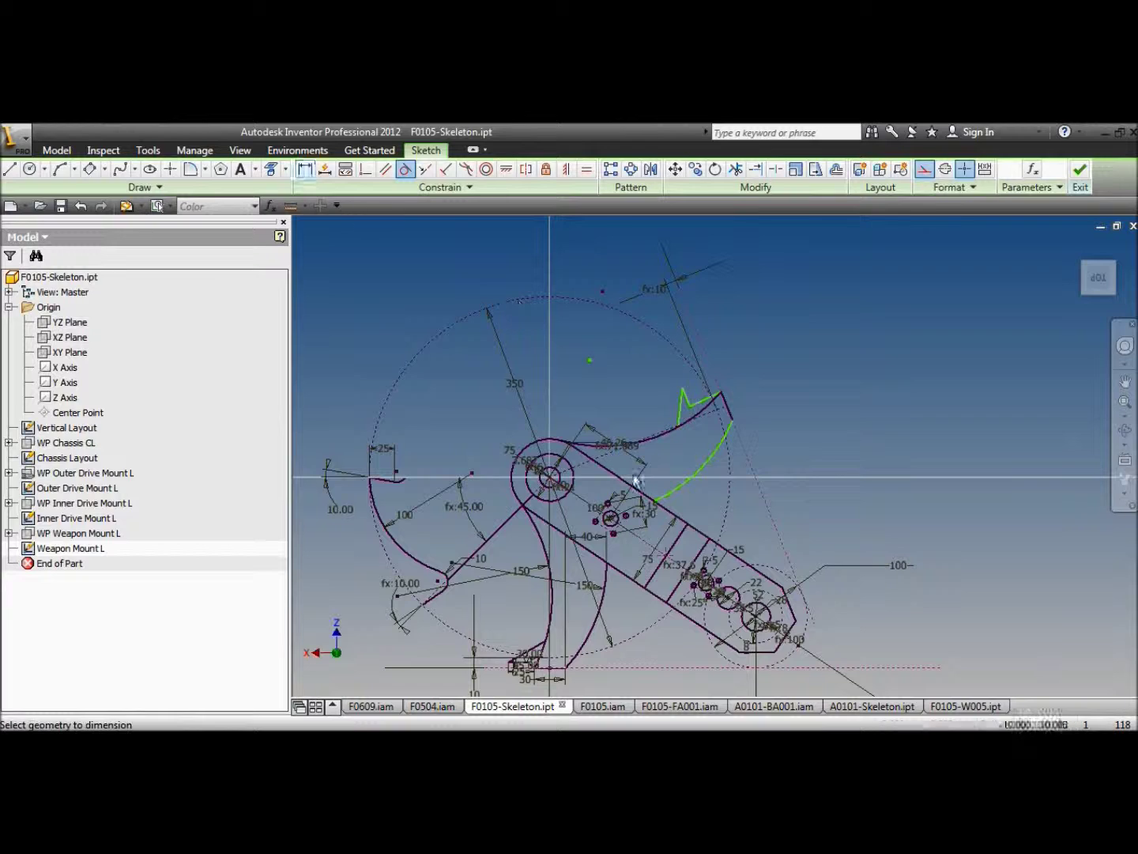
{"action": "left_click", "coordinate": [724, 427]}
{"action": "left_click", "coordinate": [589, 537]}
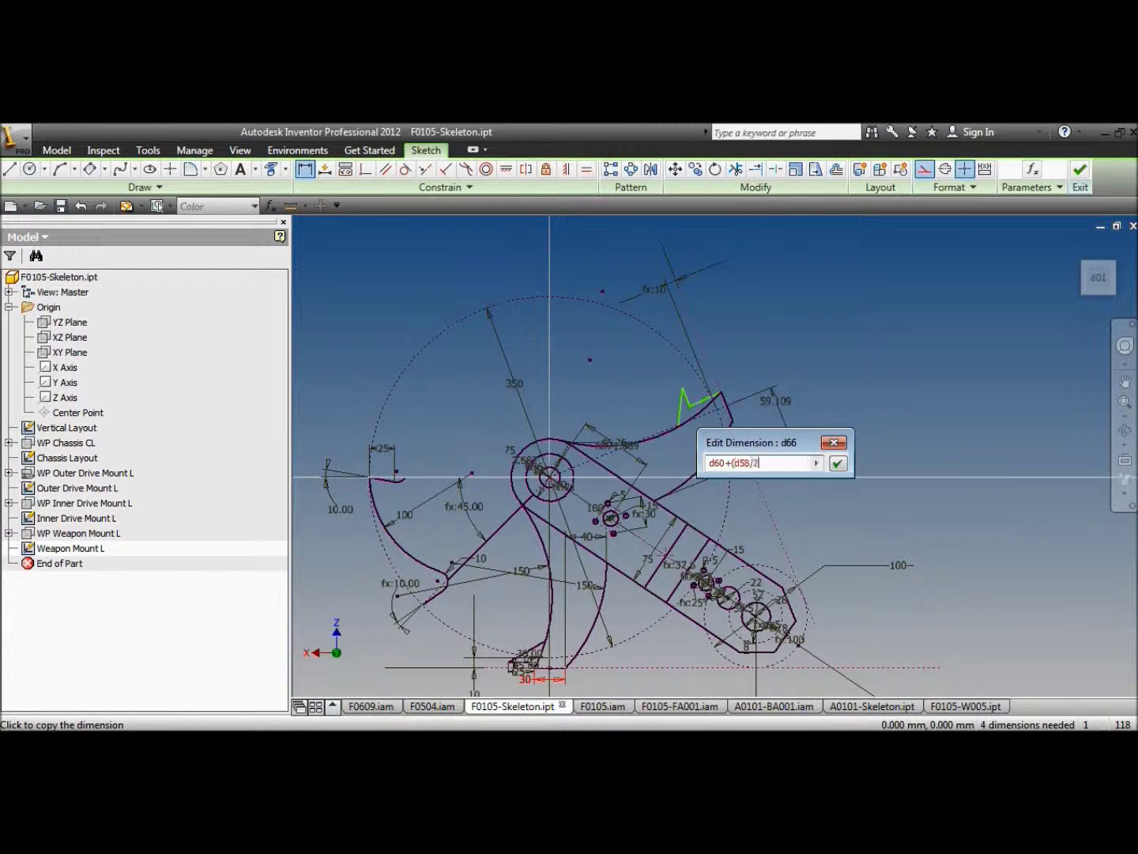
{"action": "type", "text": ")"}
{"action": "left_click", "coordinate": [837, 463]}
Link the upper toe's short slant angle to the lower toe's 45-degree dimension and its height to d63.
{"action": "scroll", "coordinate": [729, 390], "scroll_direction": "down", "scroll_amount": 3}
{"action": "left_click", "coordinate": [687, 368]}
{"action": "left_click", "coordinate": [553, 615]}
{"action": "key", "text": "Return"}
{"action": "left_click", "coordinate": [839, 224]}
{"action": "left_click", "coordinate": [514, 623]}
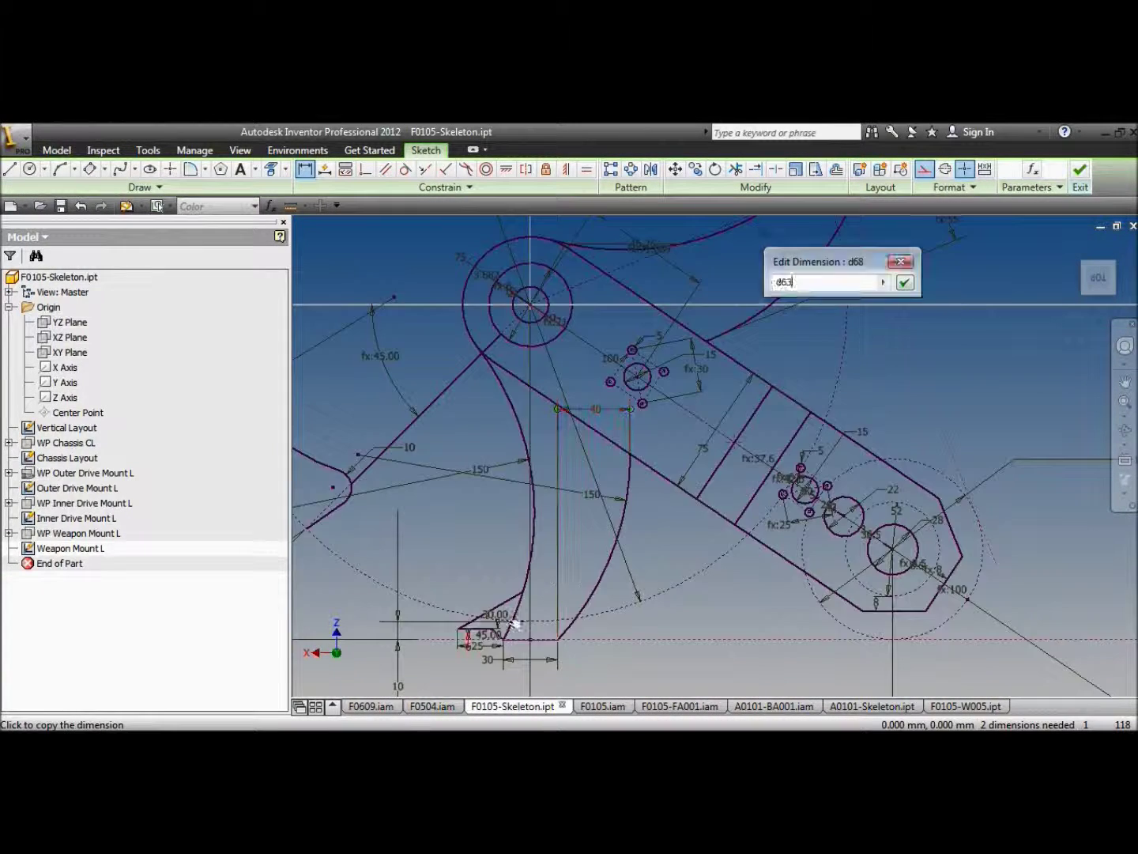
{"action": "key", "text": "Return"}
Dimension the upper toe's tip from the leg's construction centreline with the formula d64+(d58/2).
{"action": "scroll", "coordinate": [819, 536], "scroll_direction": "up", "scroll_amount": 5}
{"action": "left_click", "coordinate": [761, 359]}
{"action": "left_click", "coordinate": [929, 383]}
{"action": "scroll", "coordinate": [929, 382], "scroll_direction": "down", "scroll_amount": 4}
{"action": "left_click", "coordinate": [665, 620]}
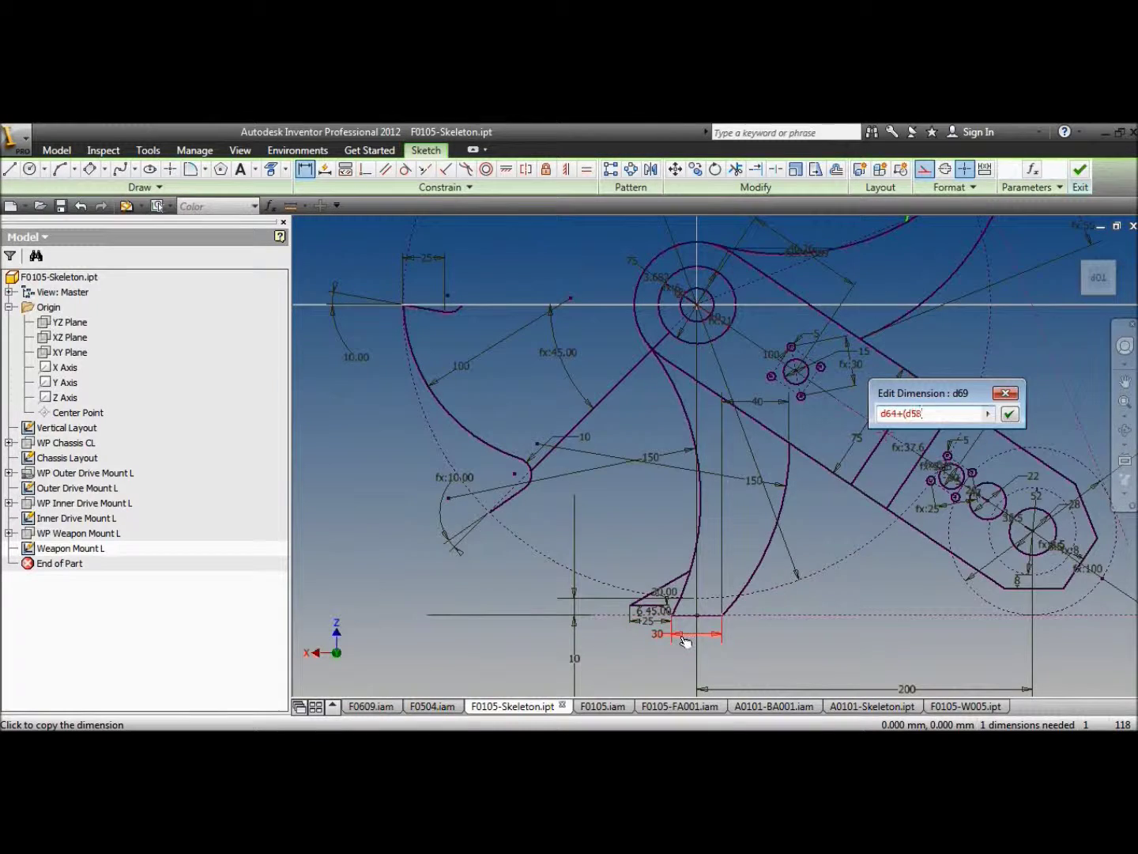
{"action": "type", "text": "/2)"}
{"action": "key", "text": "Return"}
Dimension the upper toe's long slope angle by linking it to the lower toe's 30-degree dimension.
{"action": "scroll", "coordinate": [822, 528], "scroll_direction": "up", "scroll_amount": 4}
{"action": "left_click", "coordinate": [829, 528]}
{"action": "scroll", "coordinate": [711, 553], "scroll_direction": "down", "scroll_amount": 4}
{"action": "left_click", "coordinate": [588, 485]}
{"action": "key", "text": "Return"}
Finish the Weapon Mount L sketch.
{"action": "key", "text": "s"}
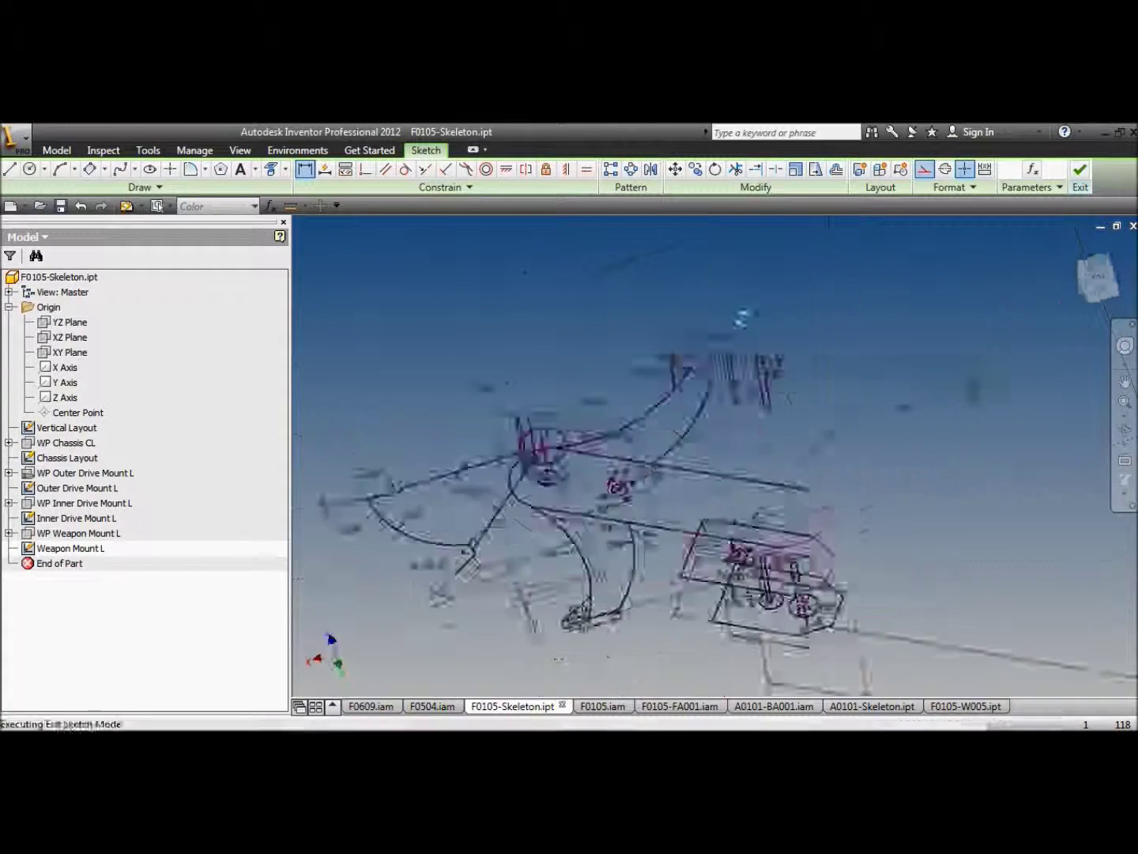
{"action": "left_click", "coordinate": [1122, 442]}
{"action": "left_click_drag", "start_coordinate": [715, 506], "coordinate": [687, 381]}
{"action": "scroll", "coordinate": [686, 380], "scroll_direction": "up", "scroll_amount": 3}
{"action": "right_click", "coordinate": [642, 309]}
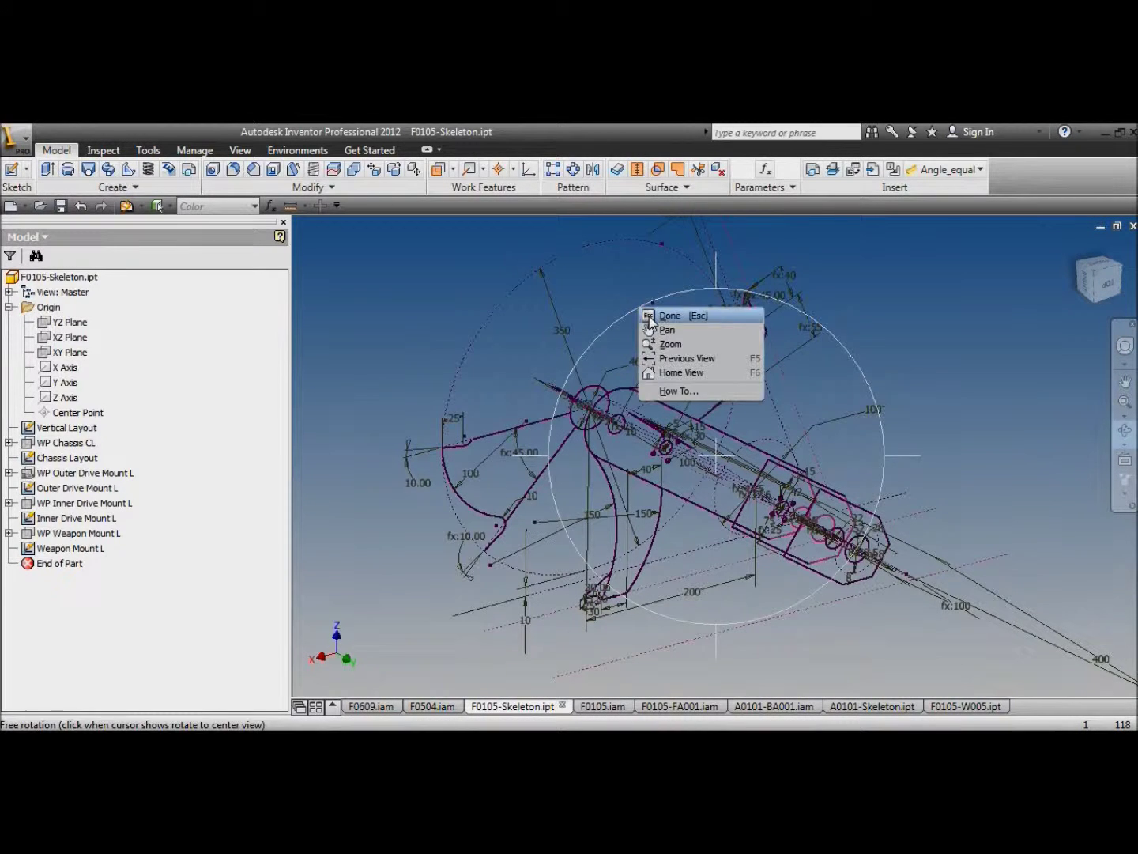
{"action": "left_click", "coordinate": [654, 317]}
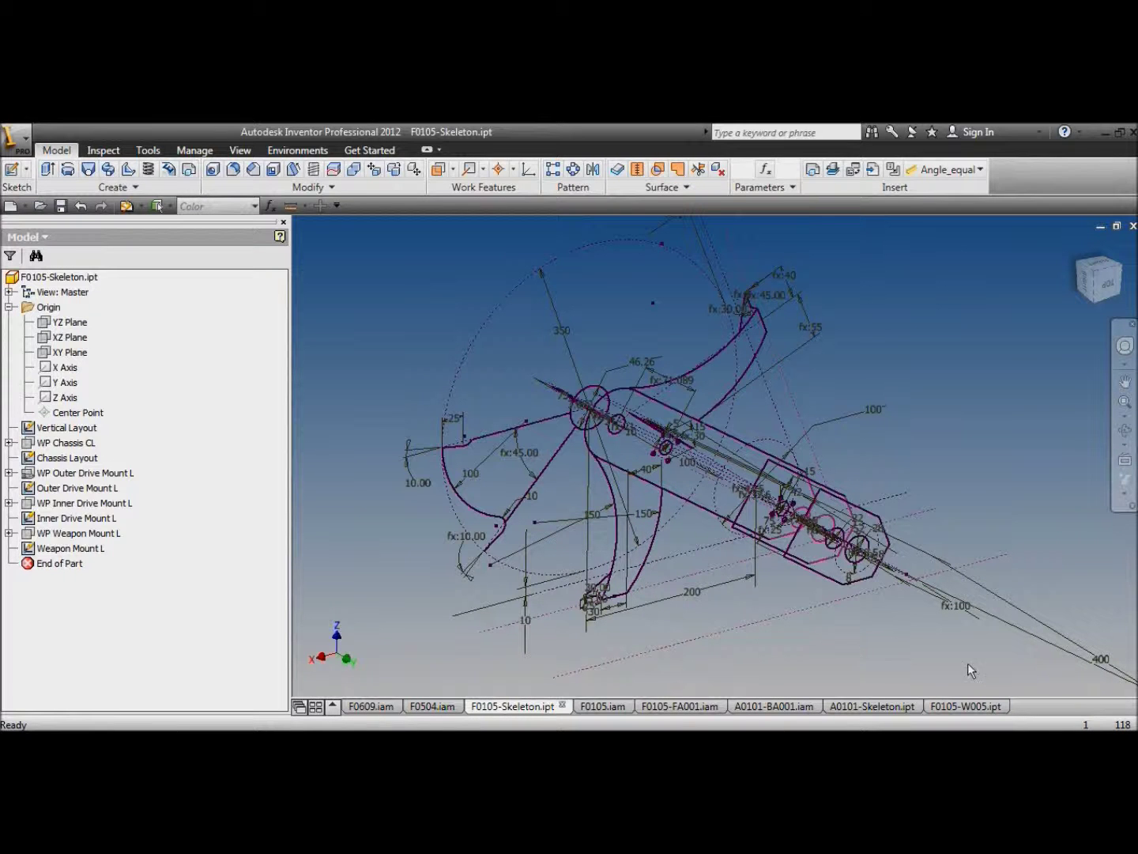
Close F0105-W005.ipt and open the long F0105-F003 plate from the F0105-FA001 assembly.
{"action": "left_click", "coordinate": [949, 708]}
{"action": "left_click", "coordinate": [1008, 706]}
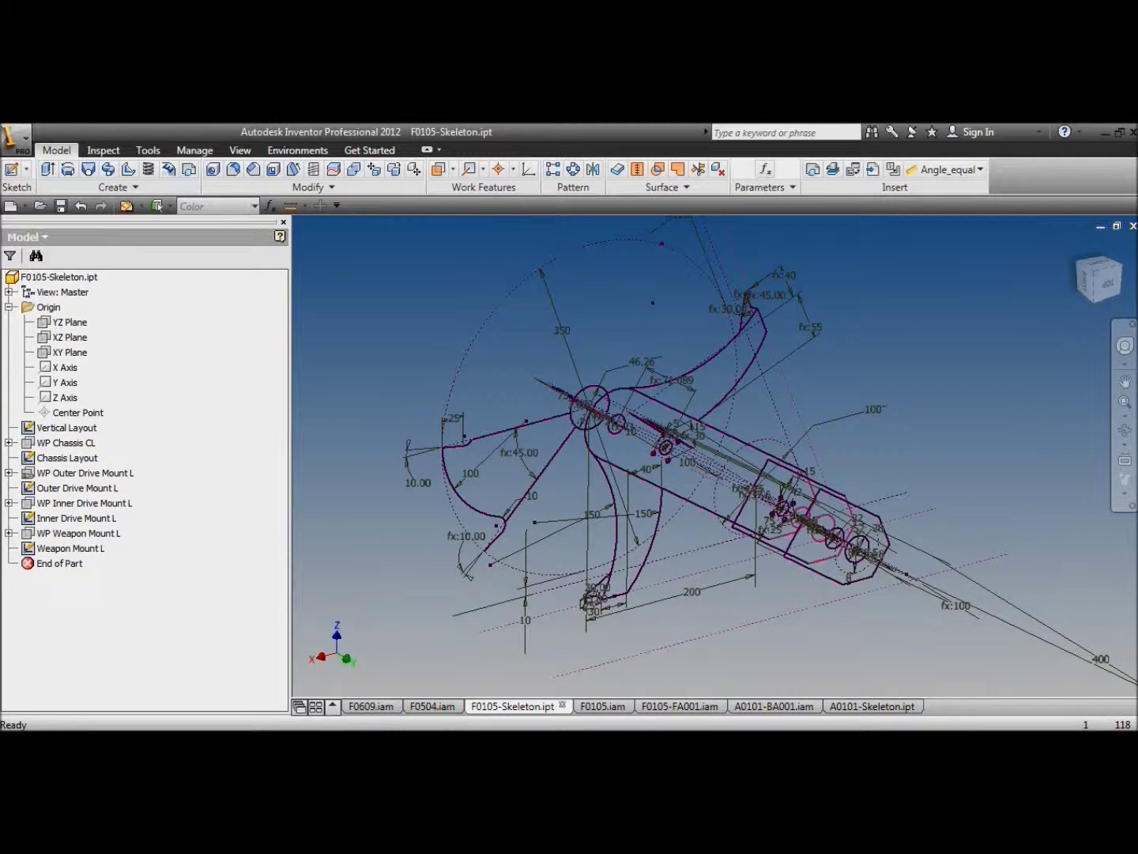
{"action": "left_click", "coordinate": [601, 710]}
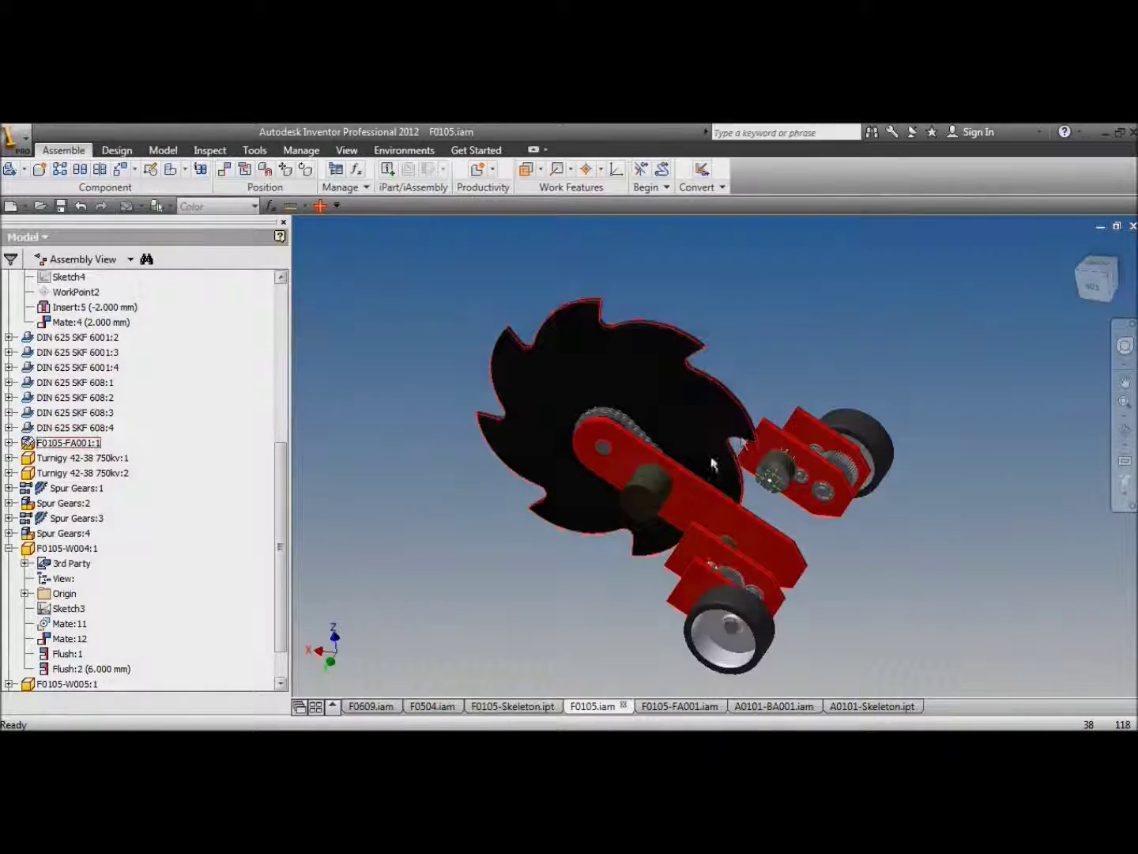
{"action": "left_click", "coordinate": [653, 709]}
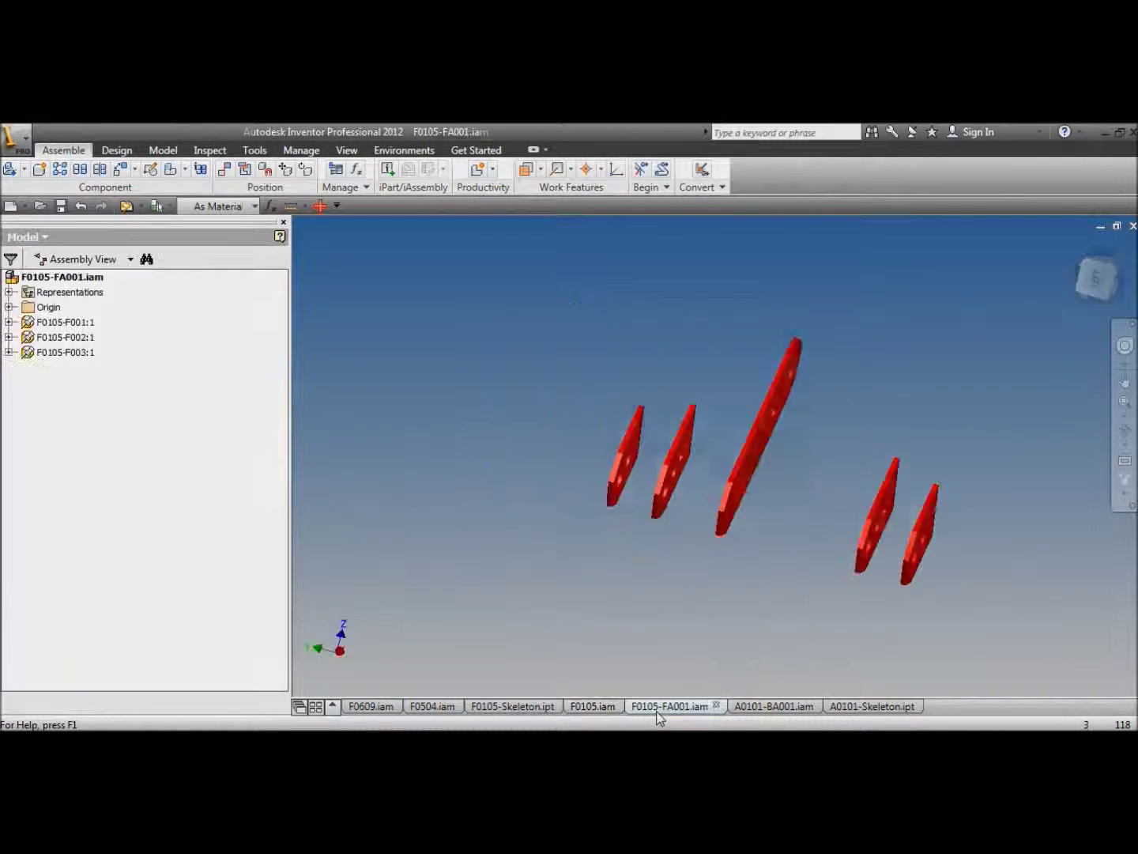
{"action": "right_click", "coordinate": [764, 399]}
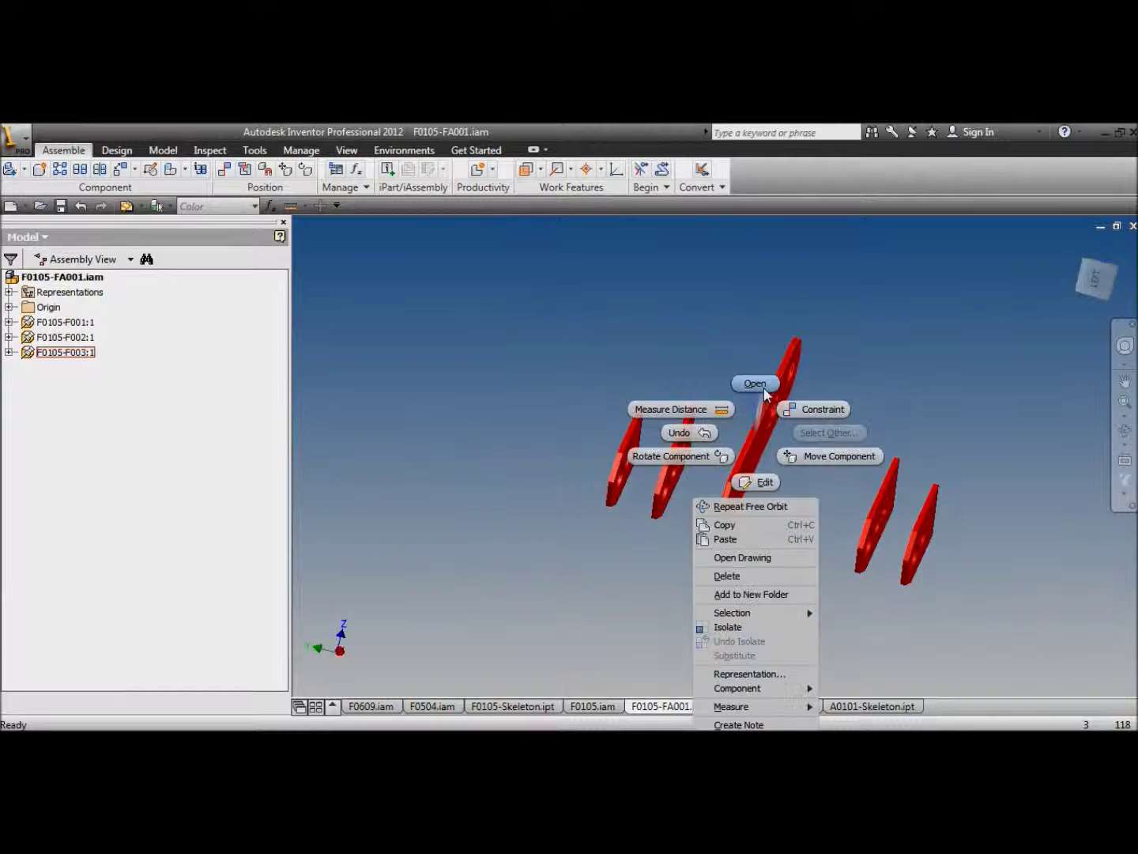
{"action": "left_click", "coordinate": [761, 384]}
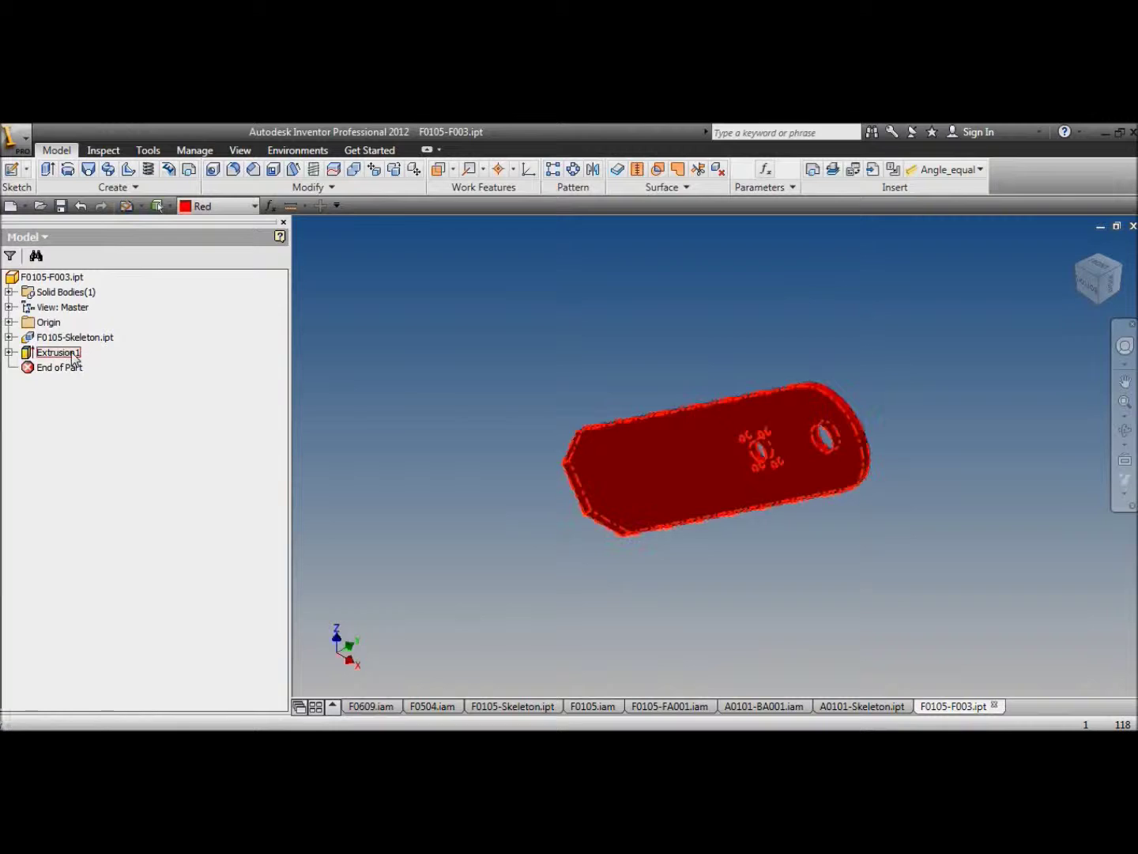
Edit Extrusion1 to include the upper and lower leg profiles with their toes, keeping the Primary_Plate_THK distance.
{"action": "right_click", "coordinate": [75, 357]}
{"action": "left_click", "coordinate": [143, 473]}
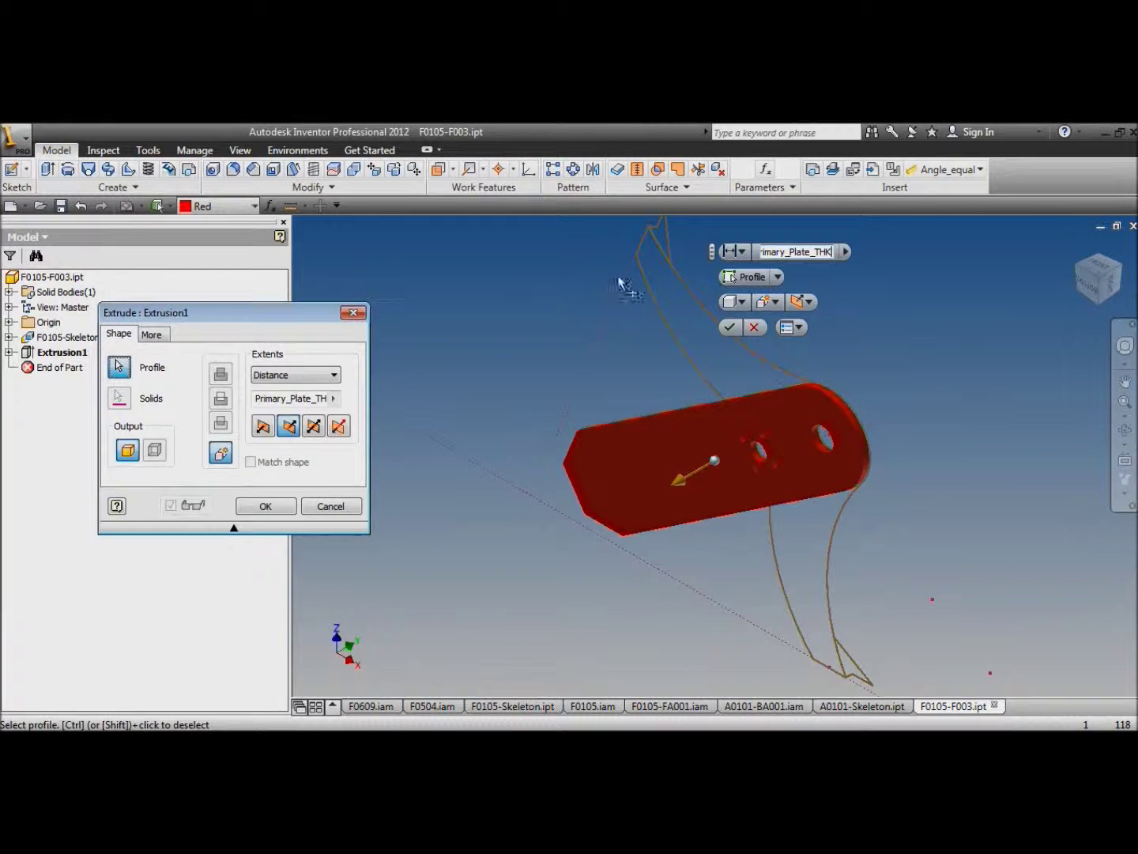
{"action": "left_click", "coordinate": [659, 238]}
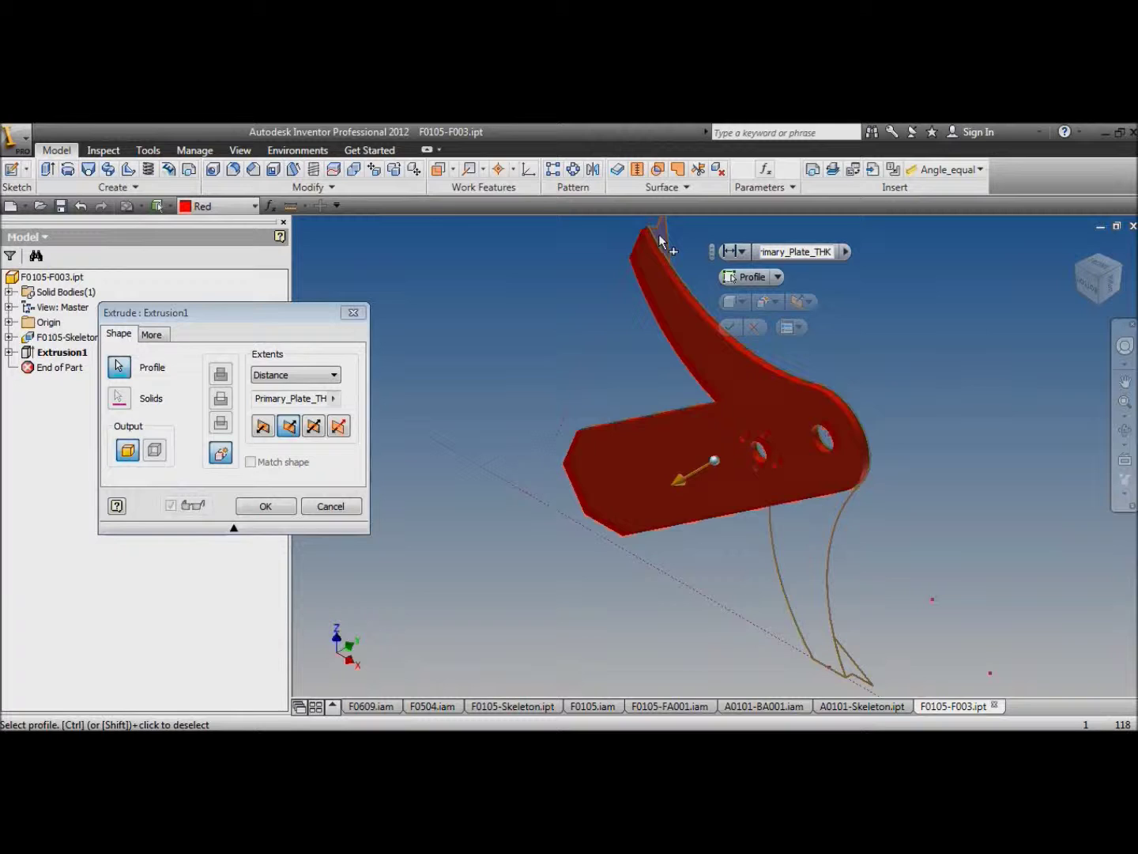
{"action": "left_click", "coordinate": [807, 553]}
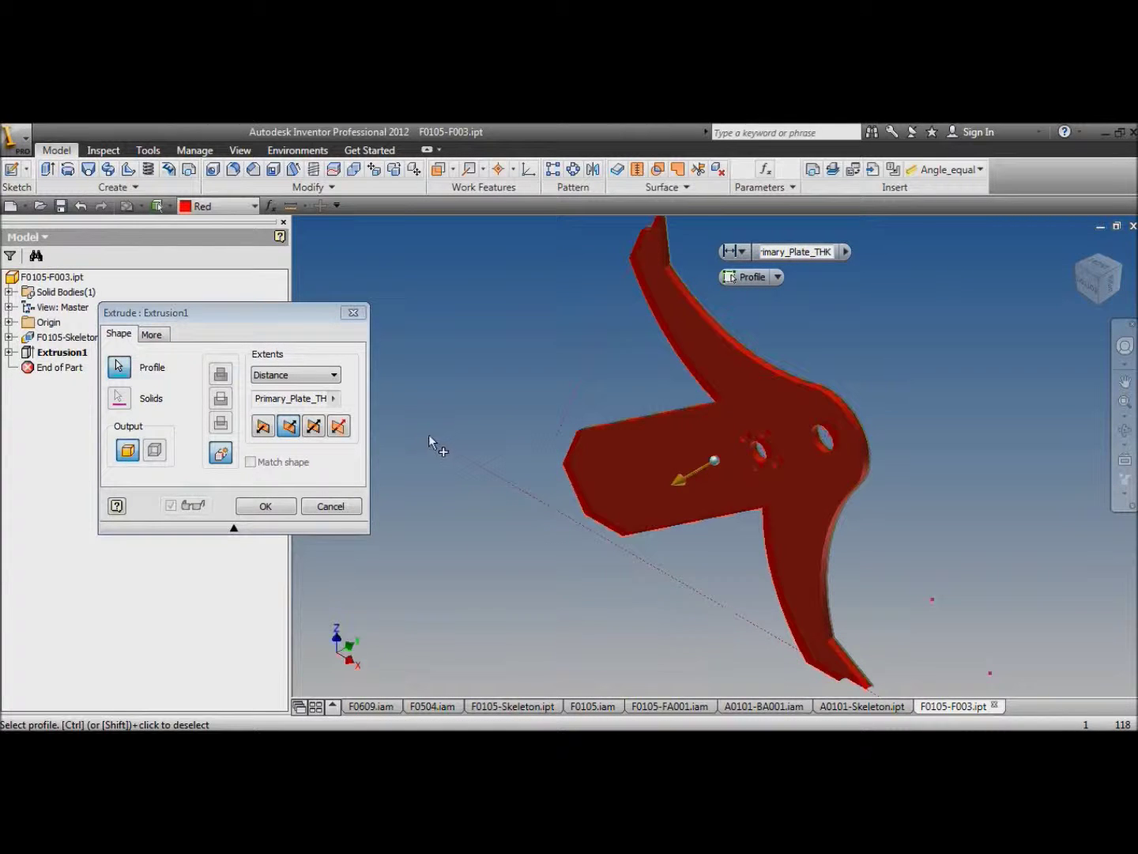
{"action": "left_click", "coordinate": [286, 508]}
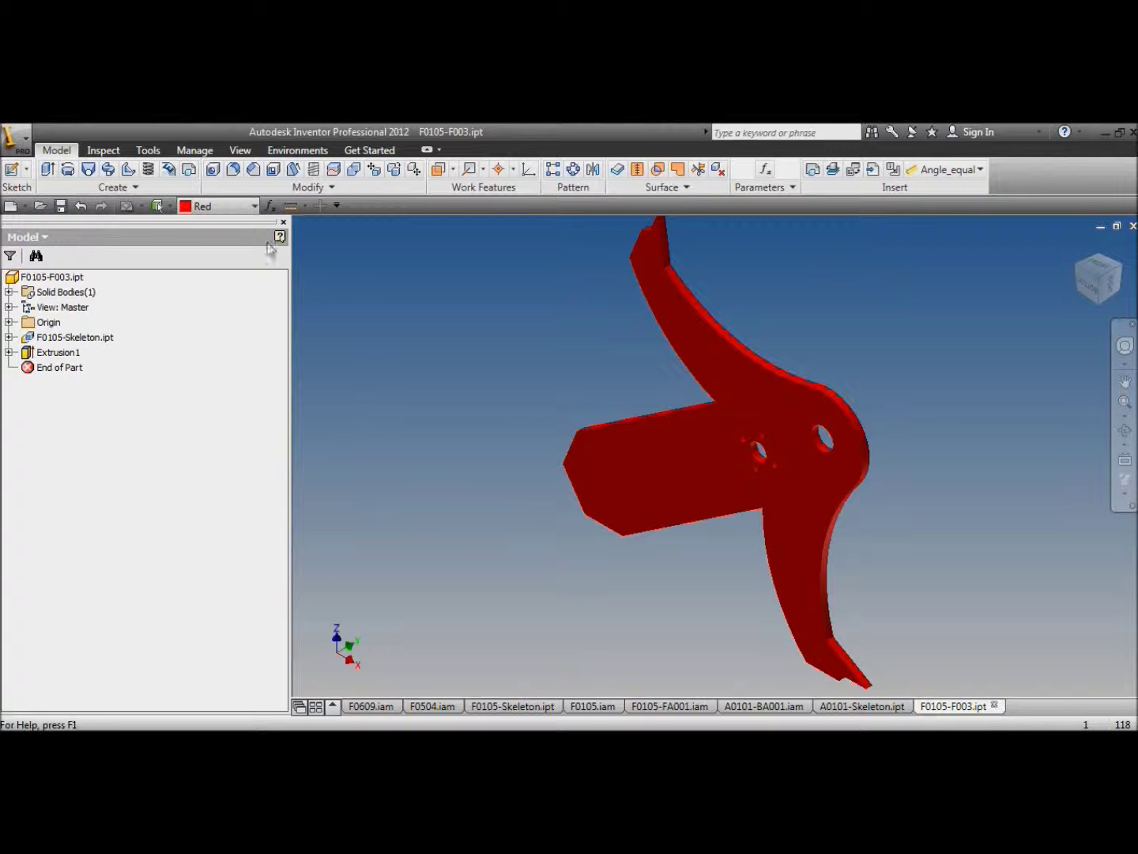
Start a 25 mm fillet with the two corners where the upper and lower legs meet the rear arm.
{"action": "left_click", "coordinate": [232, 170]}
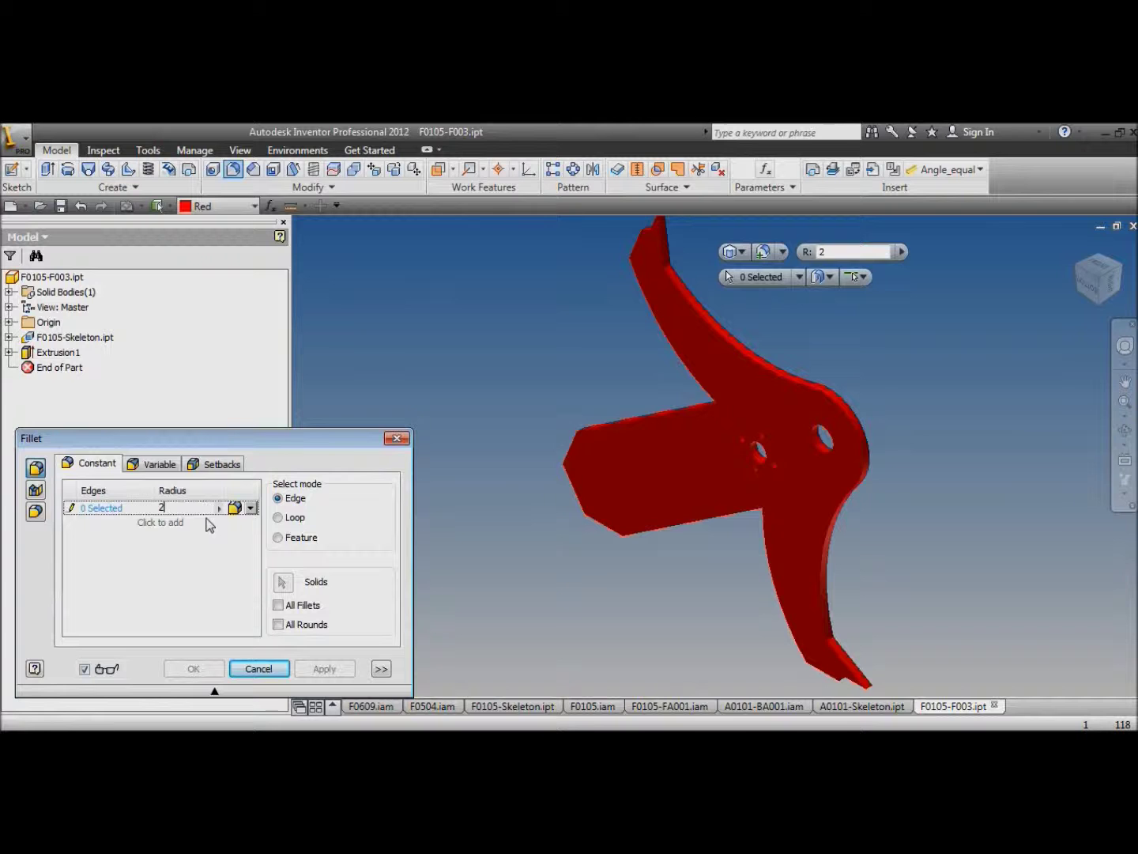
{"action": "scroll", "coordinate": [706, 401], "scroll_direction": "down", "scroll_amount": 4}
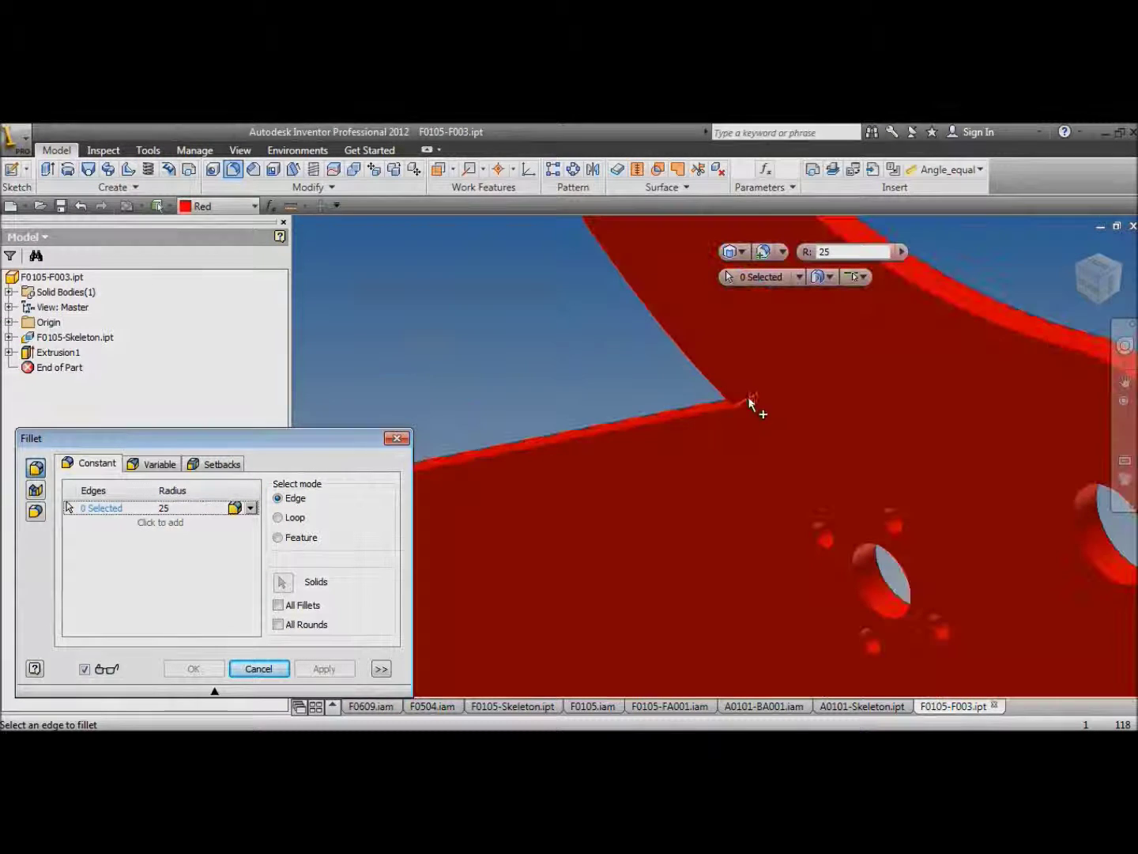
{"action": "left_click", "coordinate": [747, 399]}
{"action": "scroll", "coordinate": [636, 374], "scroll_direction": "up", "scroll_amount": 2}
{"action": "scroll", "coordinate": [702, 477], "scroll_direction": "down", "scroll_amount": 4}
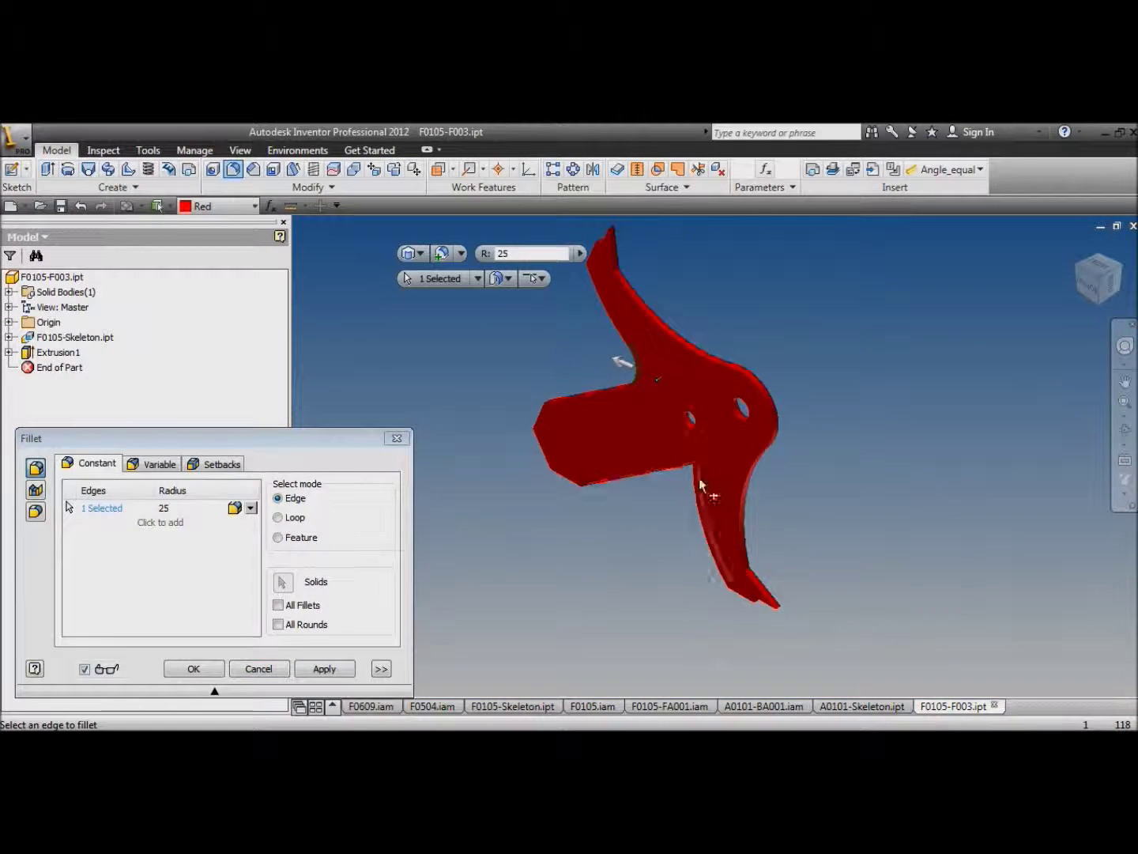
{"action": "scroll", "coordinate": [692, 417], "scroll_direction": "up", "scroll_amount": 4}
{"action": "left_click", "coordinate": [686, 418]}
{"action": "scroll", "coordinate": [601, 400], "scroll_direction": "down", "scroll_amount": 3}
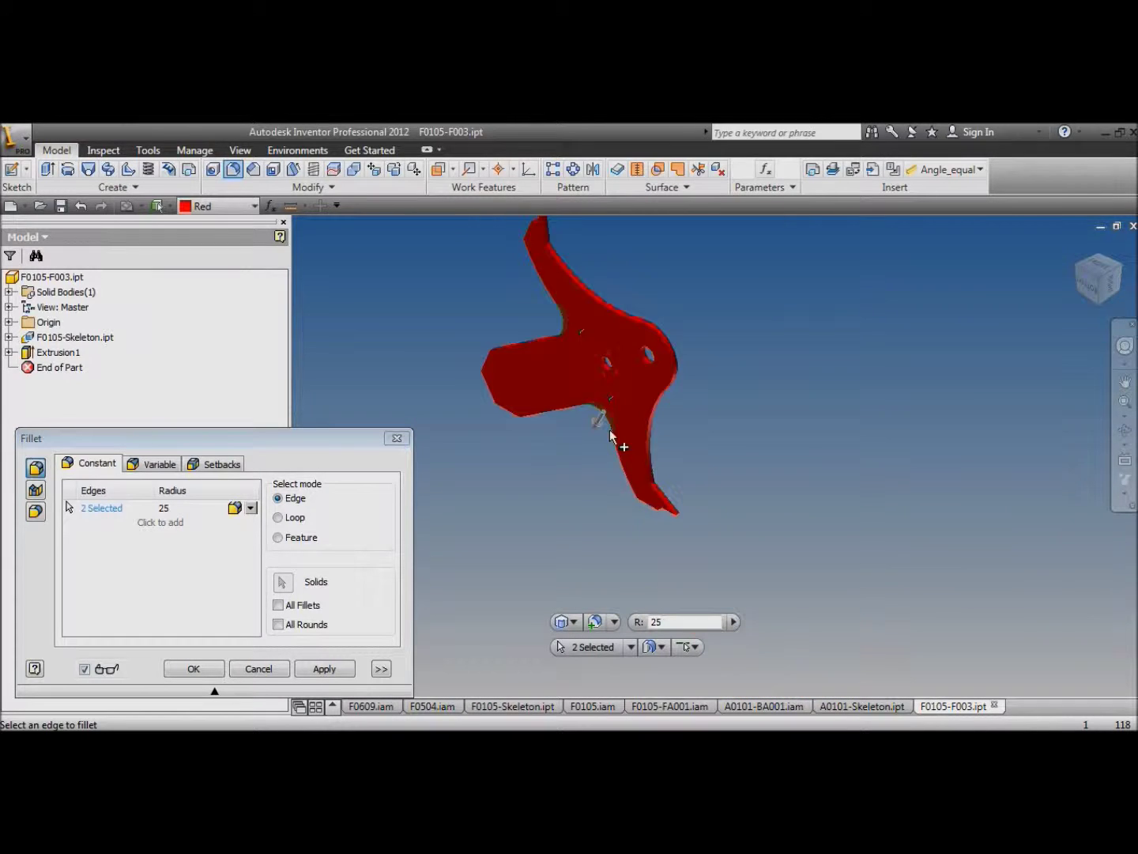
Add the lower and upper toe corners on the blade side to the 25 mm fillet and finish it.
{"action": "scroll", "coordinate": [640, 459], "scroll_direction": "up", "scroll_amount": 3}
{"action": "left_click", "coordinate": [634, 447]}
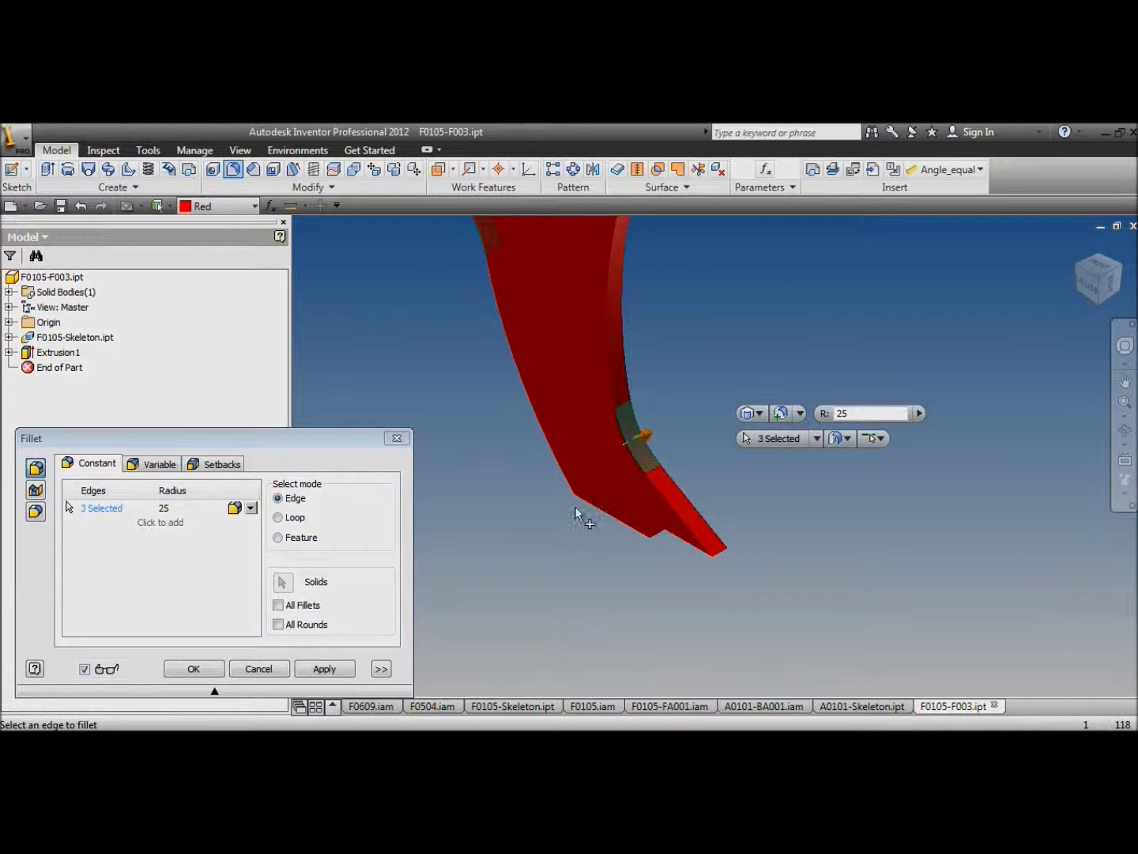
{"action": "scroll", "coordinate": [575, 508], "scroll_direction": "down", "scroll_amount": 3}
{"action": "scroll", "coordinate": [523, 318], "scroll_direction": "up", "scroll_amount": 3}
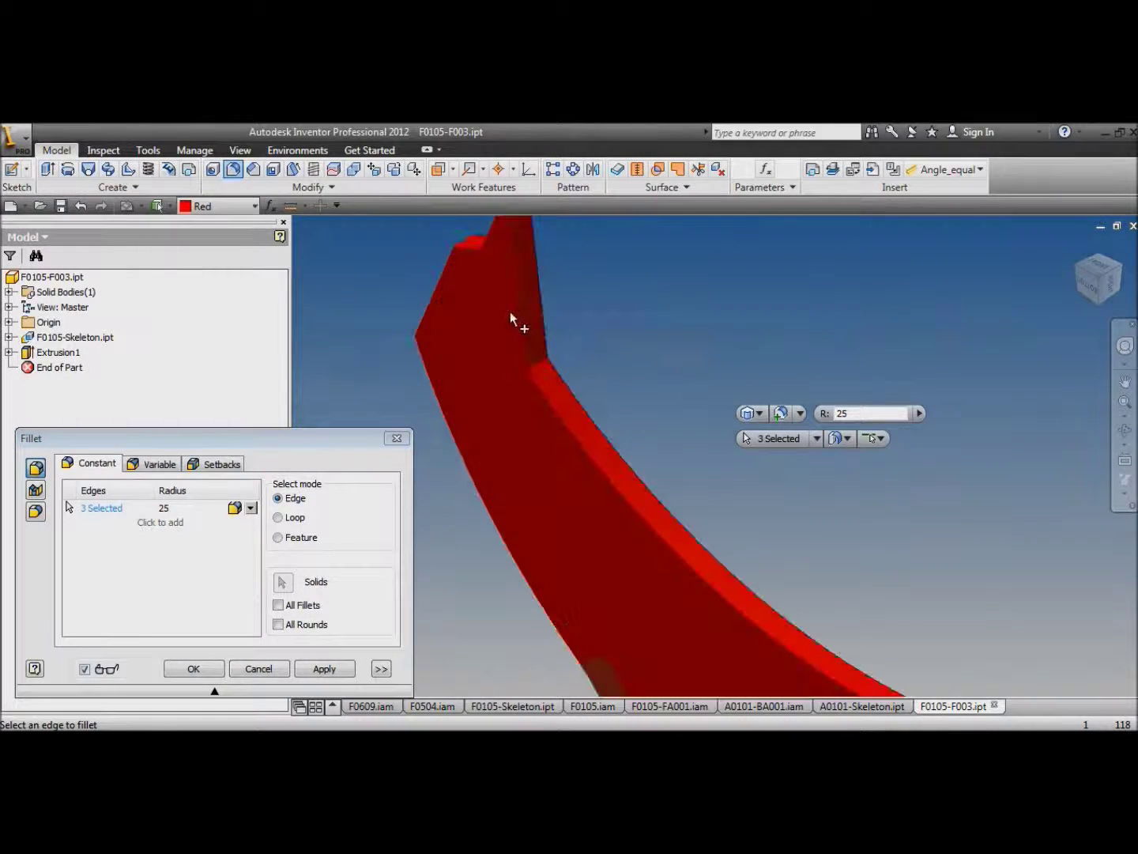
{"action": "left_click", "coordinate": [541, 358]}
{"action": "scroll", "coordinate": [556, 360], "scroll_direction": "down", "scroll_amount": 3}
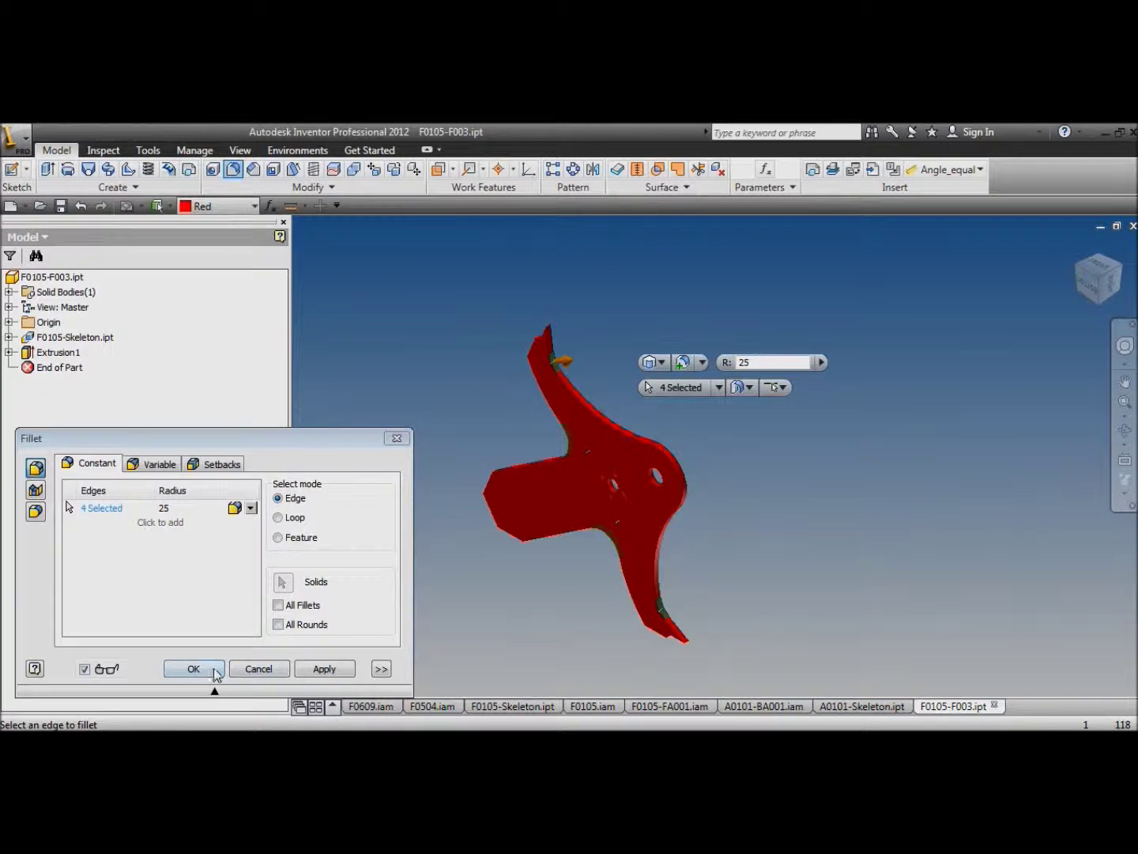
{"action": "left_click", "coordinate": [213, 668]}
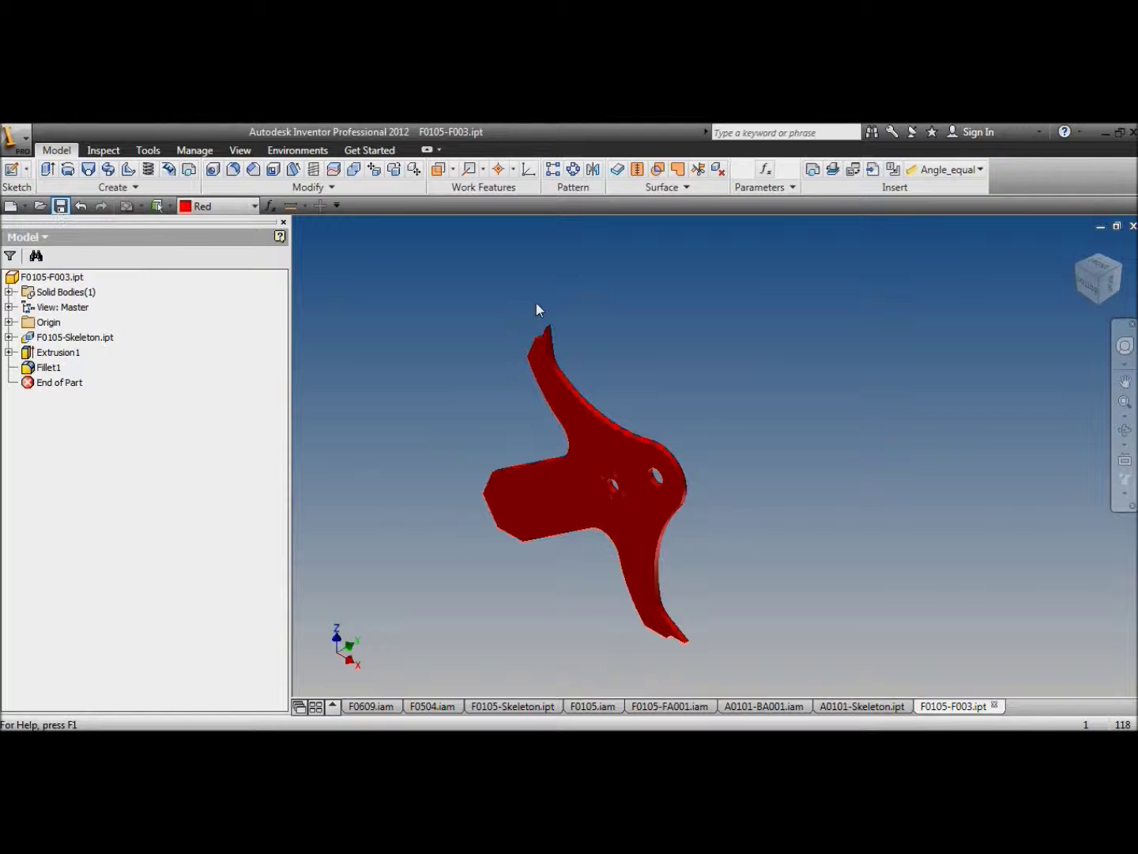
Save and close F0105-F003.ipt, and go to the F0105.iam assembly.
{"action": "key", "text": "ctrl+s"}
{"action": "left_click", "coordinate": [647, 380]}
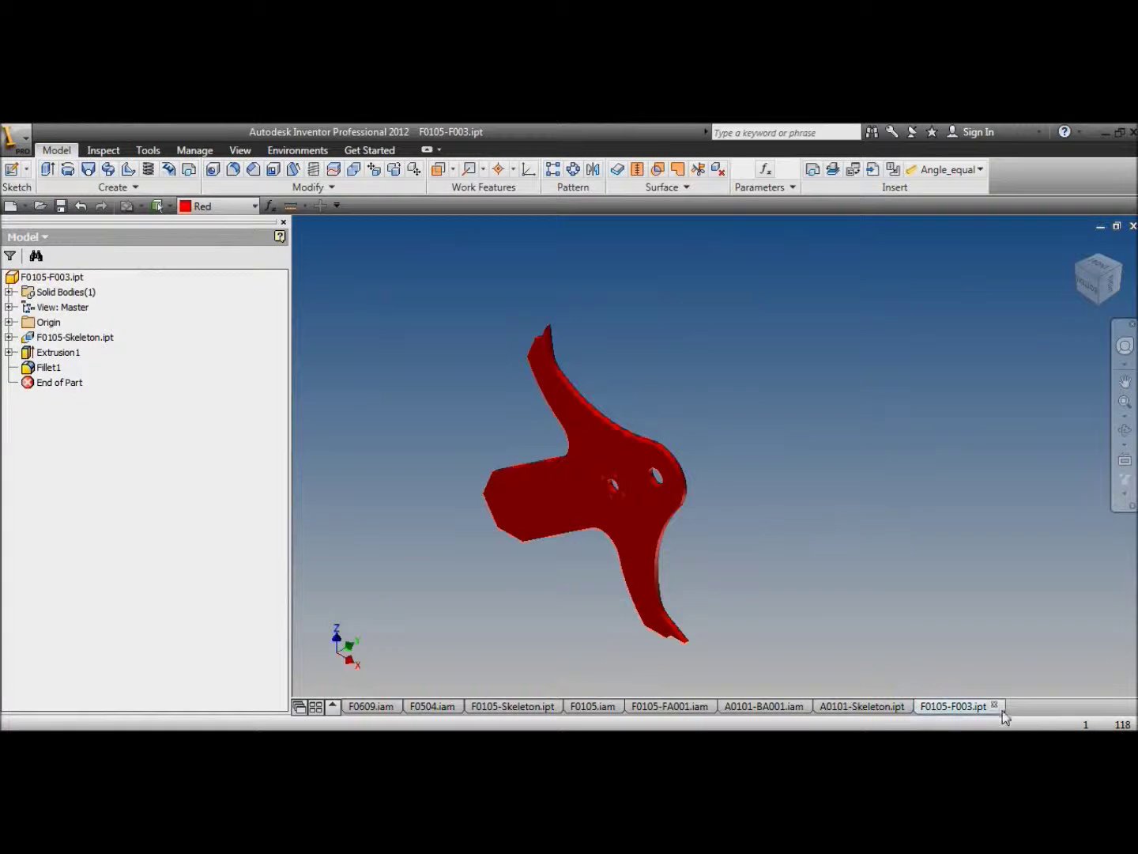
{"action": "left_click", "coordinate": [993, 705]}
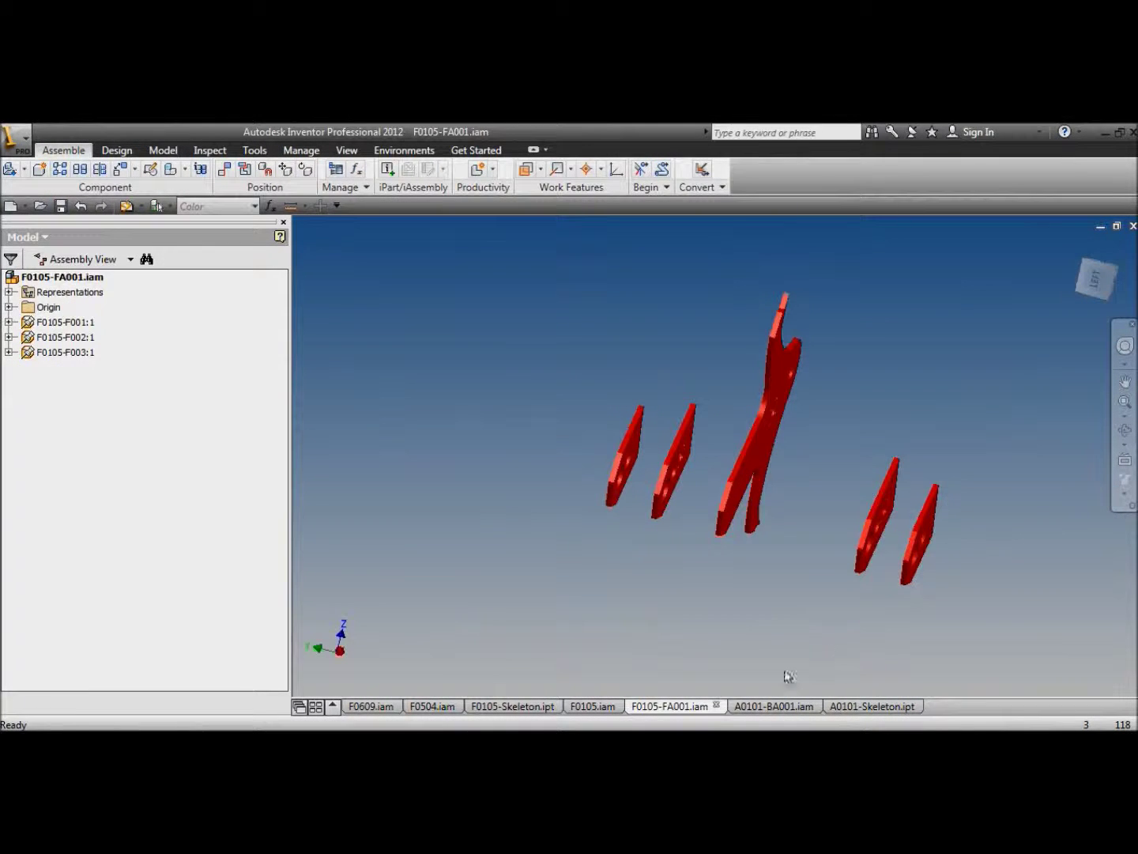
{"action": "left_click", "coordinate": [589, 709]}
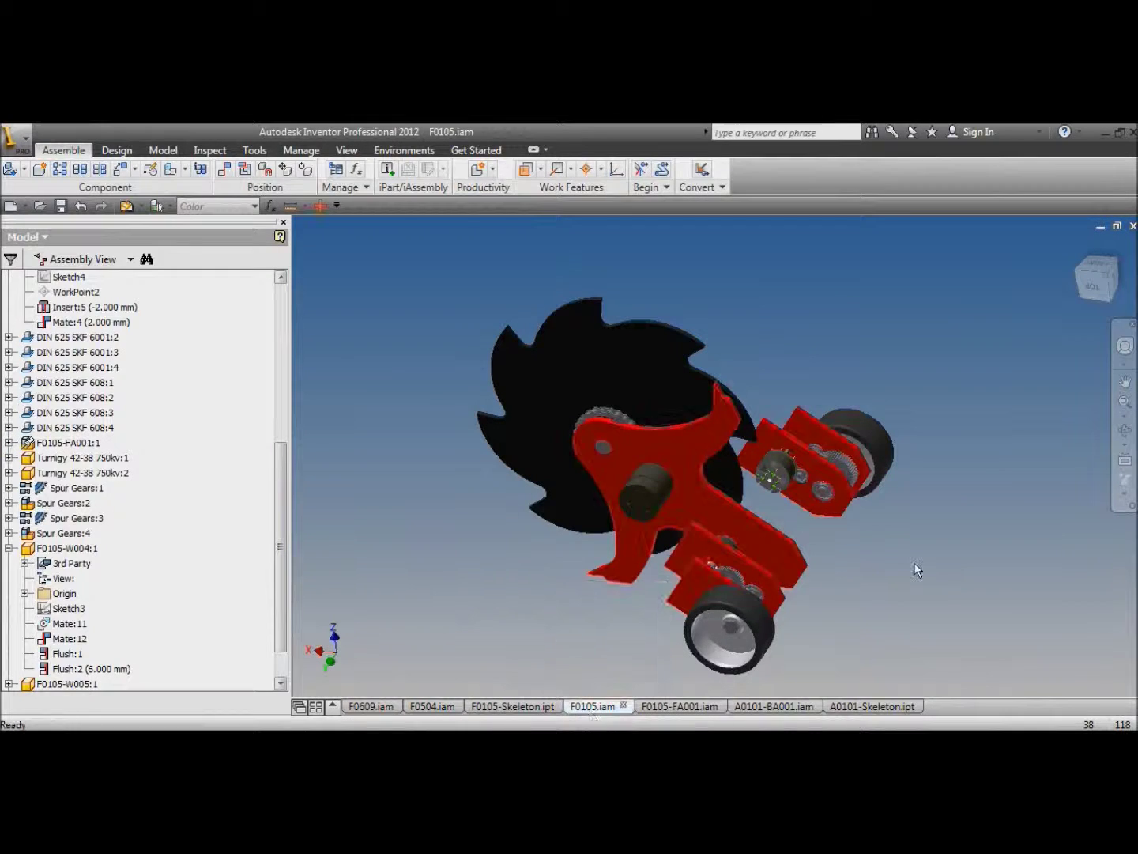
Examine the F0105 assembly from several sides to check how the legged plate sits against the blade and wheels.
{"action": "left_click", "coordinate": [1122, 431]}
{"action": "left_click_drag", "start_coordinate": [703, 507], "coordinate": [797, 471]}
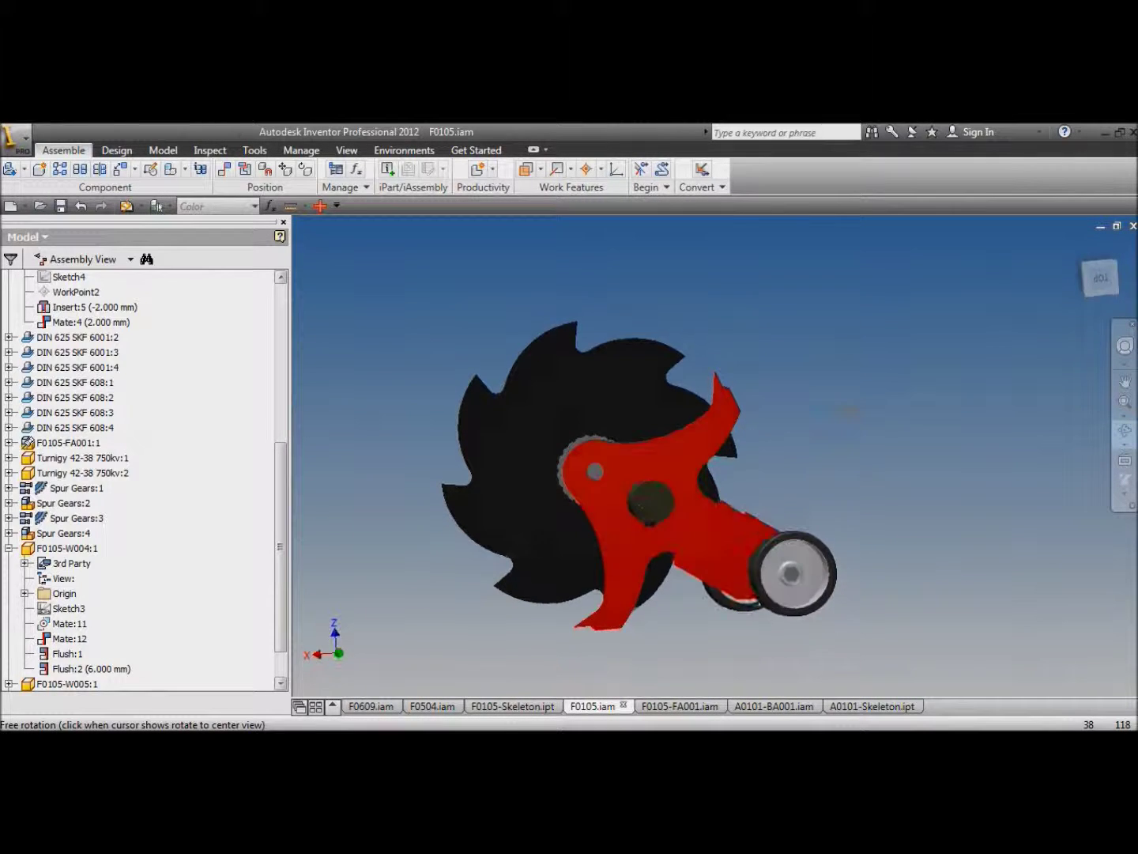
{"action": "left_click_drag", "start_coordinate": [849, 408], "coordinate": [875, 427]}
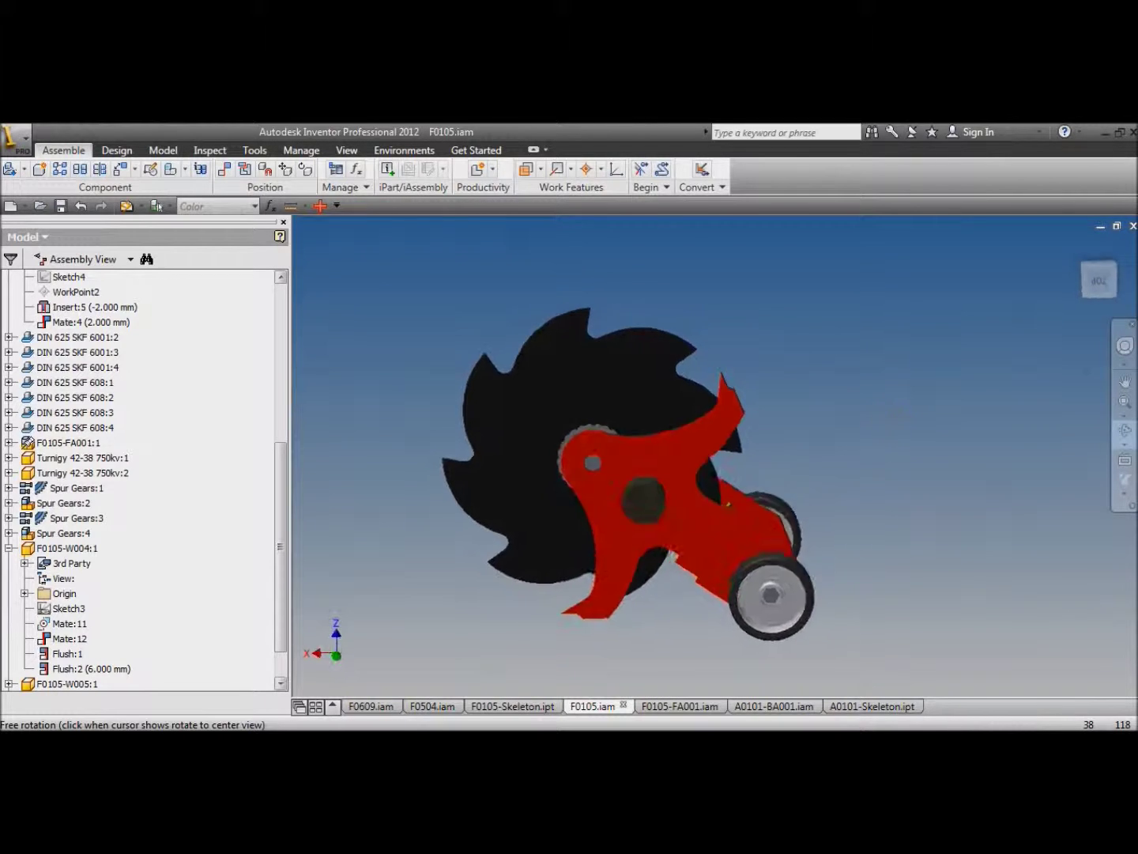
{"action": "left_click_drag", "start_coordinate": [890, 419], "coordinate": [906, 395]}
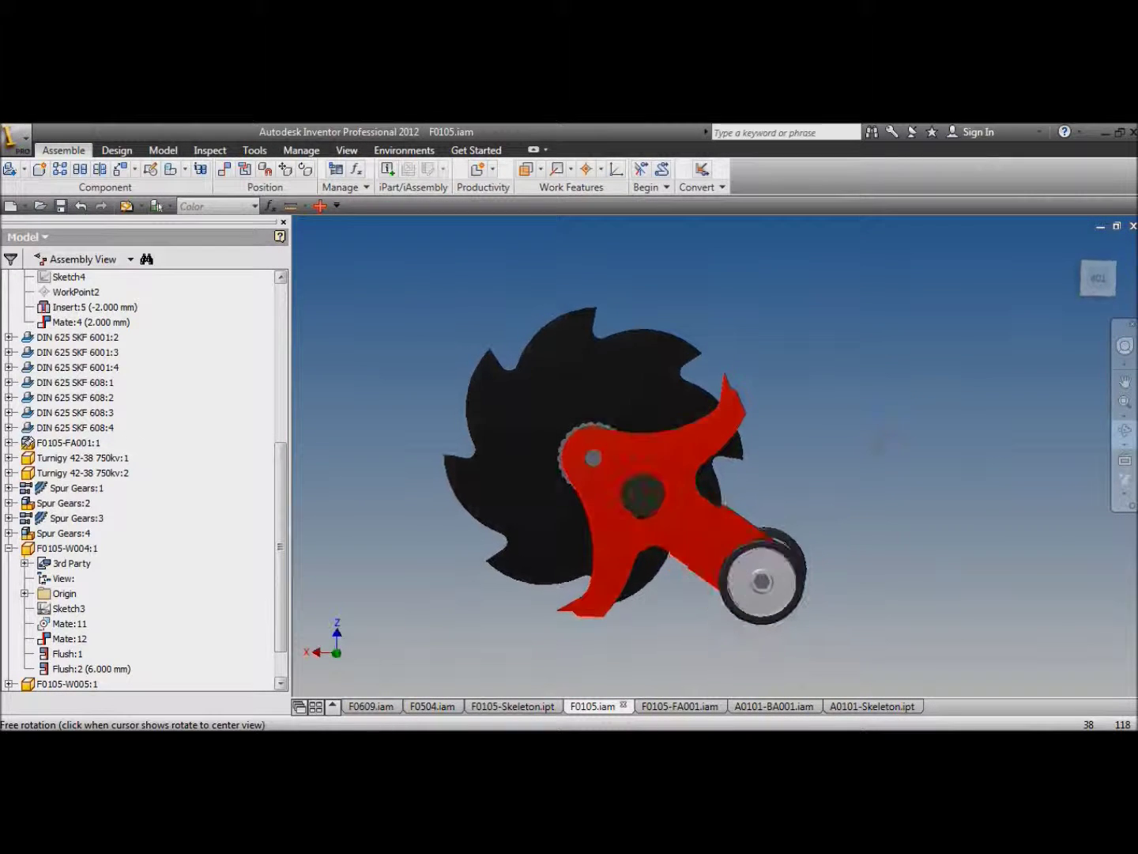
{"action": "middle_click_drag", "start_coordinate": [747, 466], "coordinate": [960, 534]}
{"action": "left_click_drag", "start_coordinate": [860, 561], "coordinate": [740, 573]}
{"action": "key", "text": "F4"}
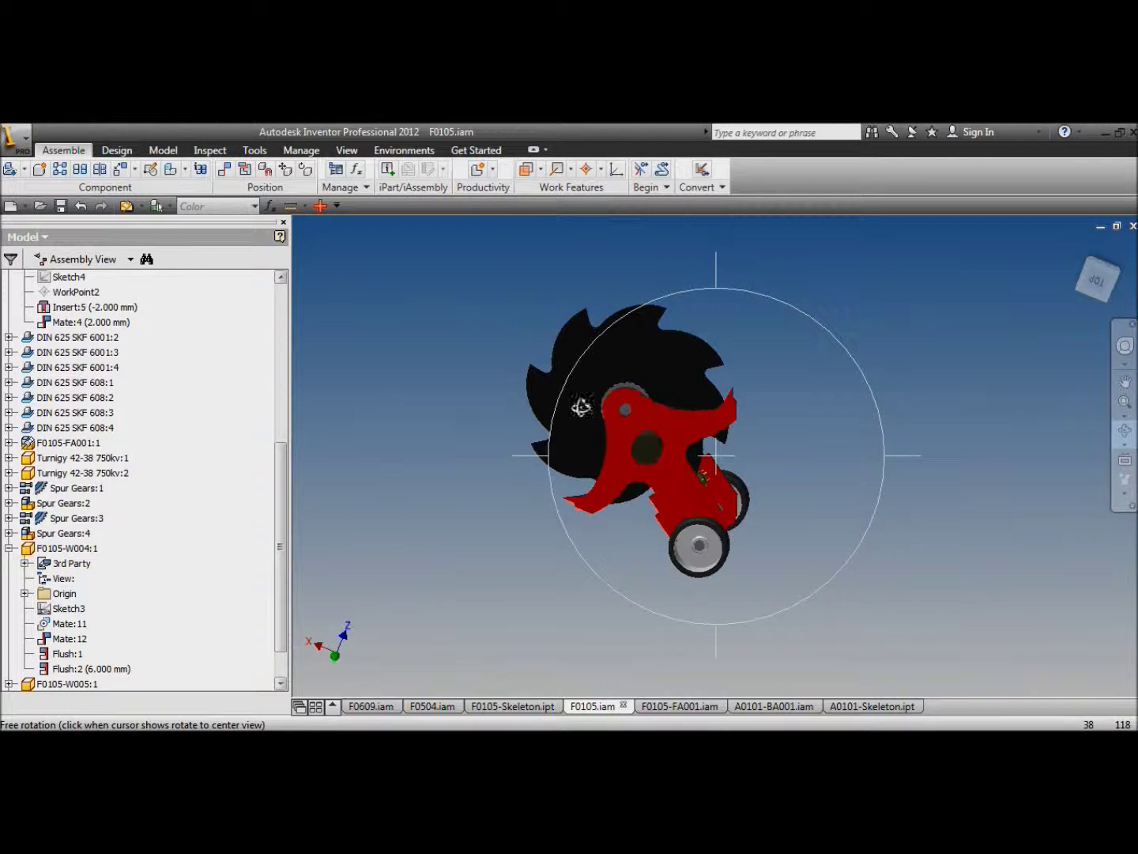
{"action": "left_click_drag", "start_coordinate": [724, 503], "coordinate": [487, 488]}
{"action": "right_click", "coordinate": [724, 344]}
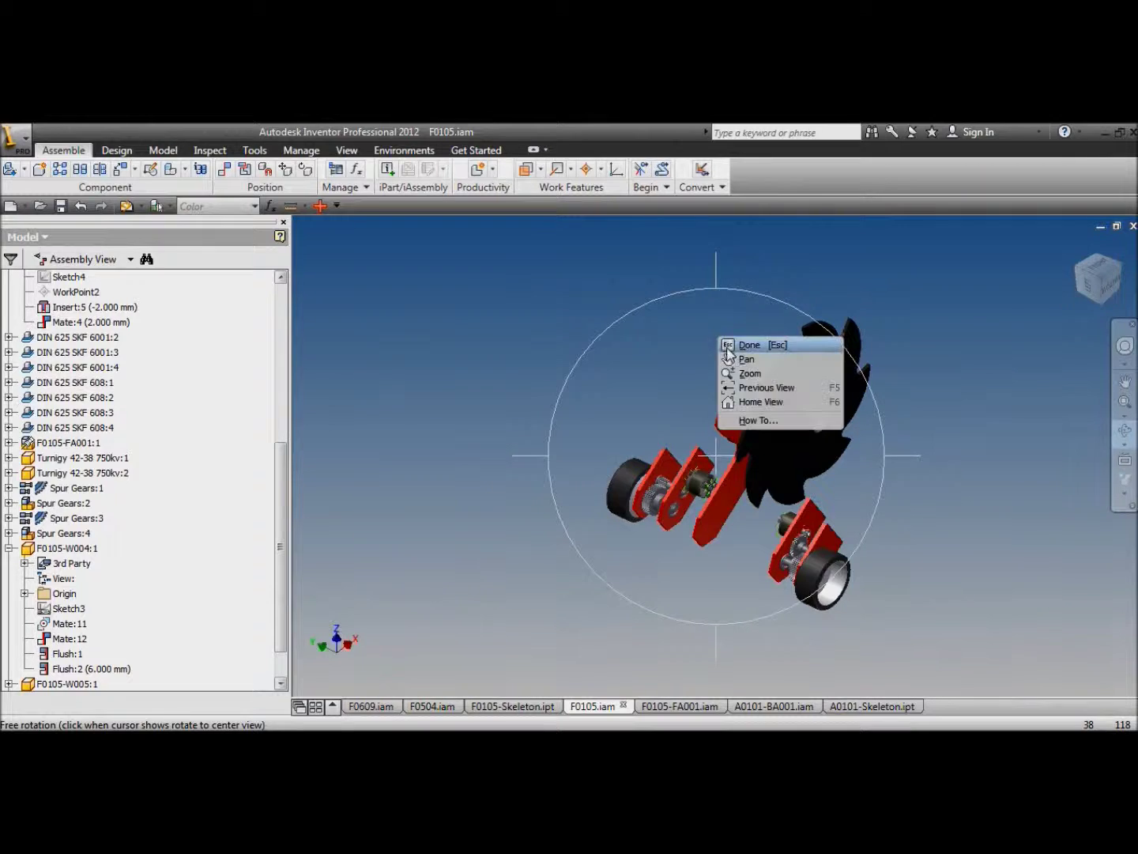
{"action": "left_click", "coordinate": [746, 343]}
{"action": "scroll", "coordinate": [792, 429], "scroll_direction": "up", "scroll_amount": 3}
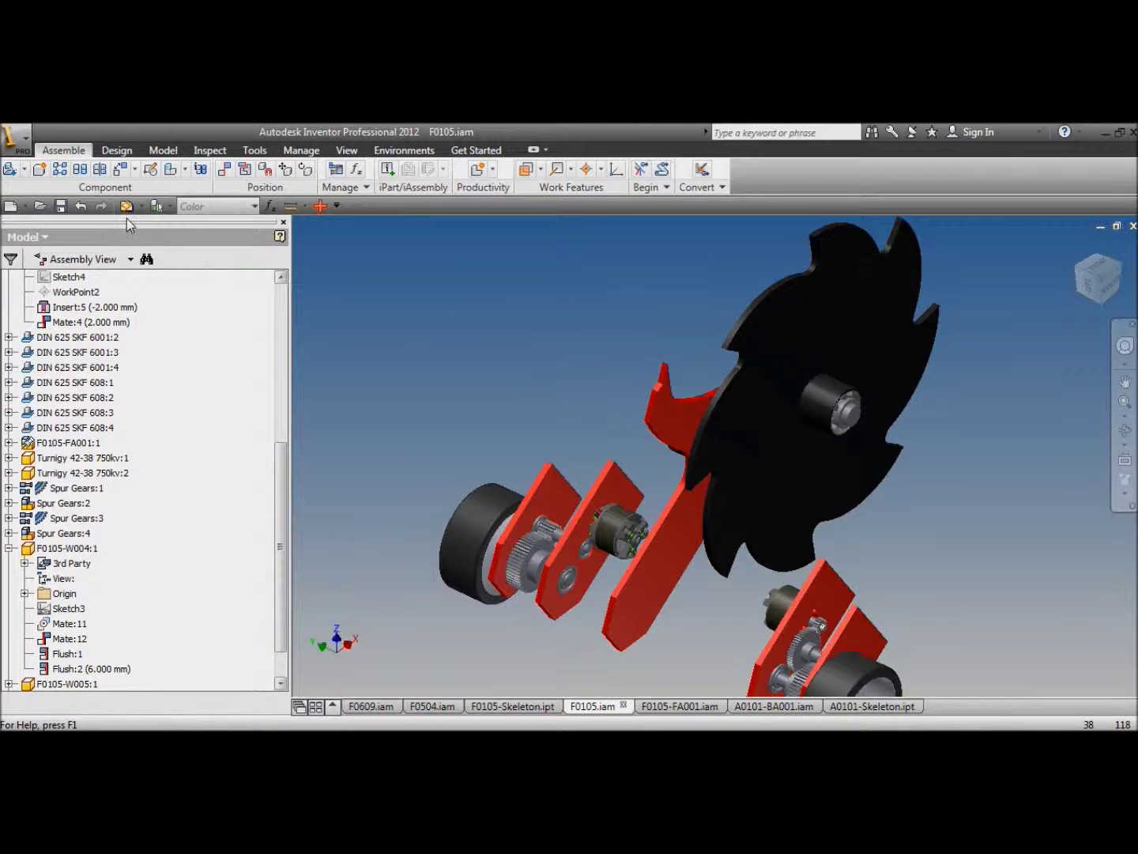
Save F0105.iam with its dependents and switch to F0105-Skeleton.ipt.
{"action": "left_click", "coordinate": [60, 208]}
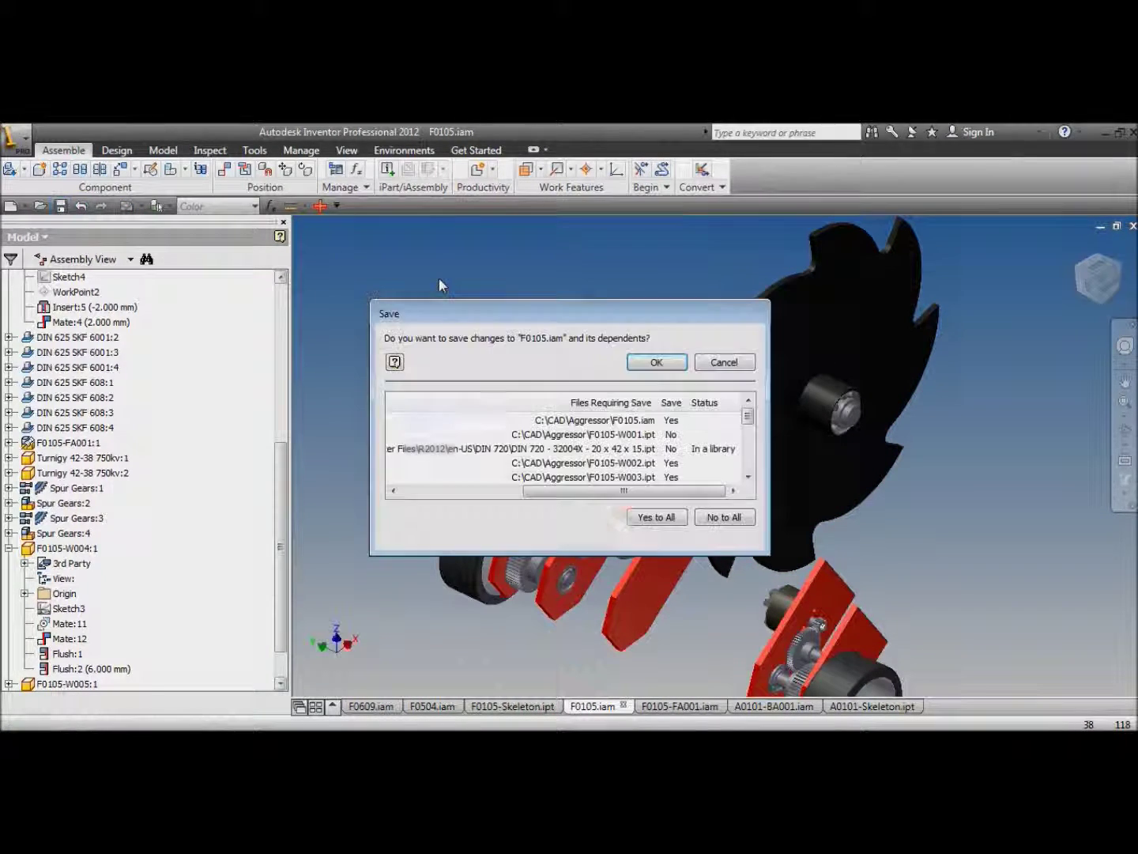
{"action": "left_click", "coordinate": [653, 362]}
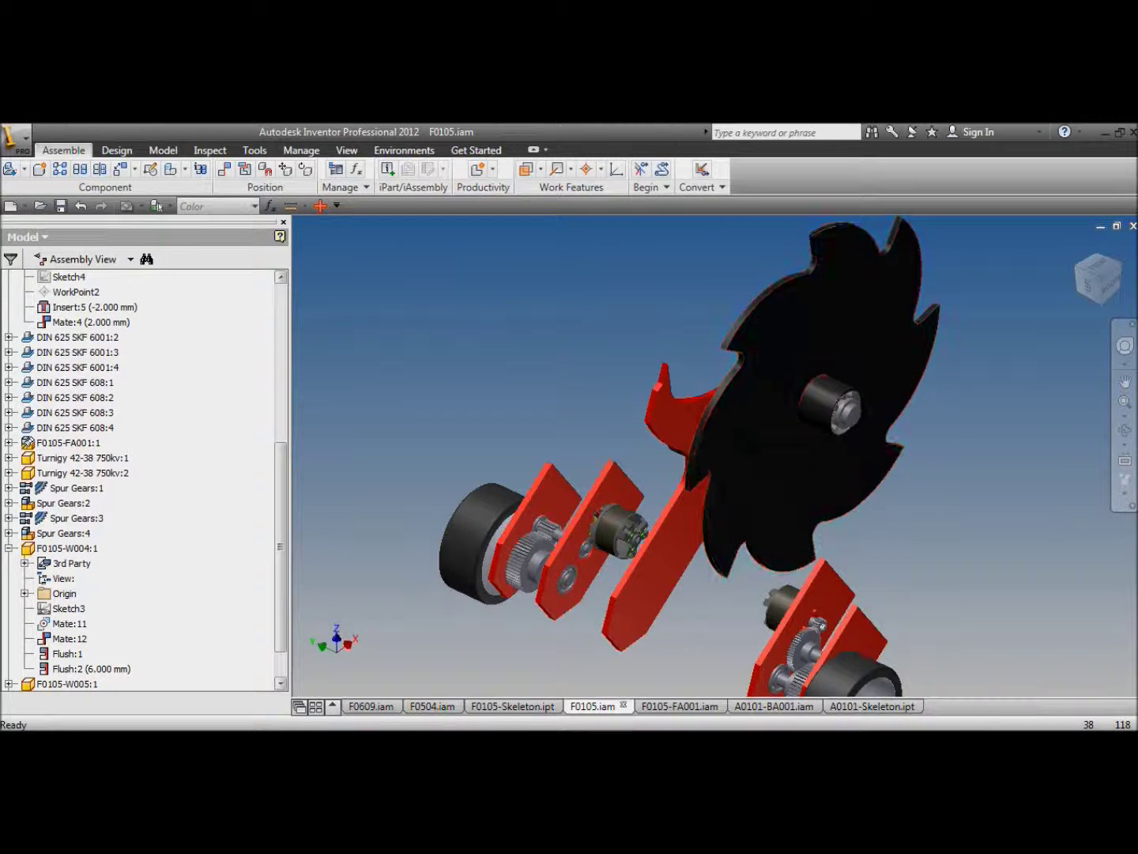
{"action": "left_click", "coordinate": [509, 707]}
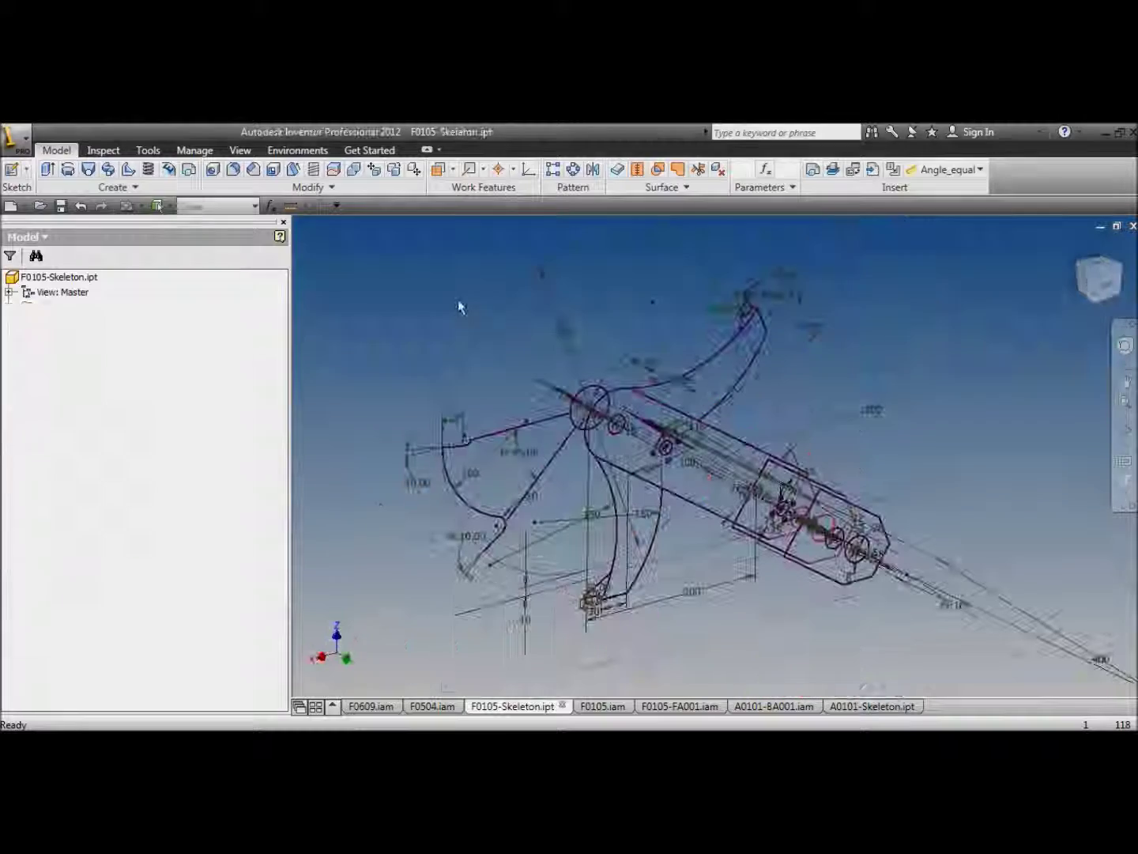
Create a work plane for the opposite weapon mount, based on WP Weapon Mount L, and name it WP Weapon Mount R.
{"action": "left_click", "coordinate": [86, 533]}
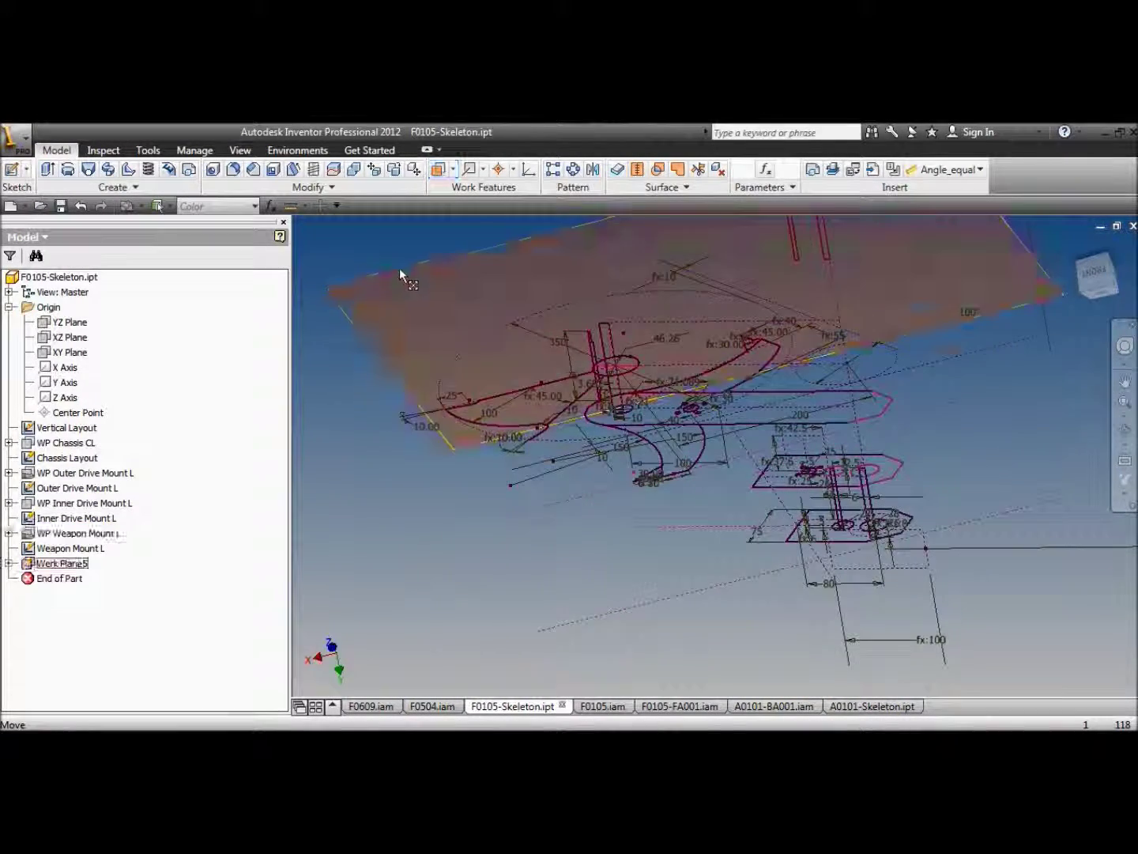
{"action": "left_click", "coordinate": [70, 564]}
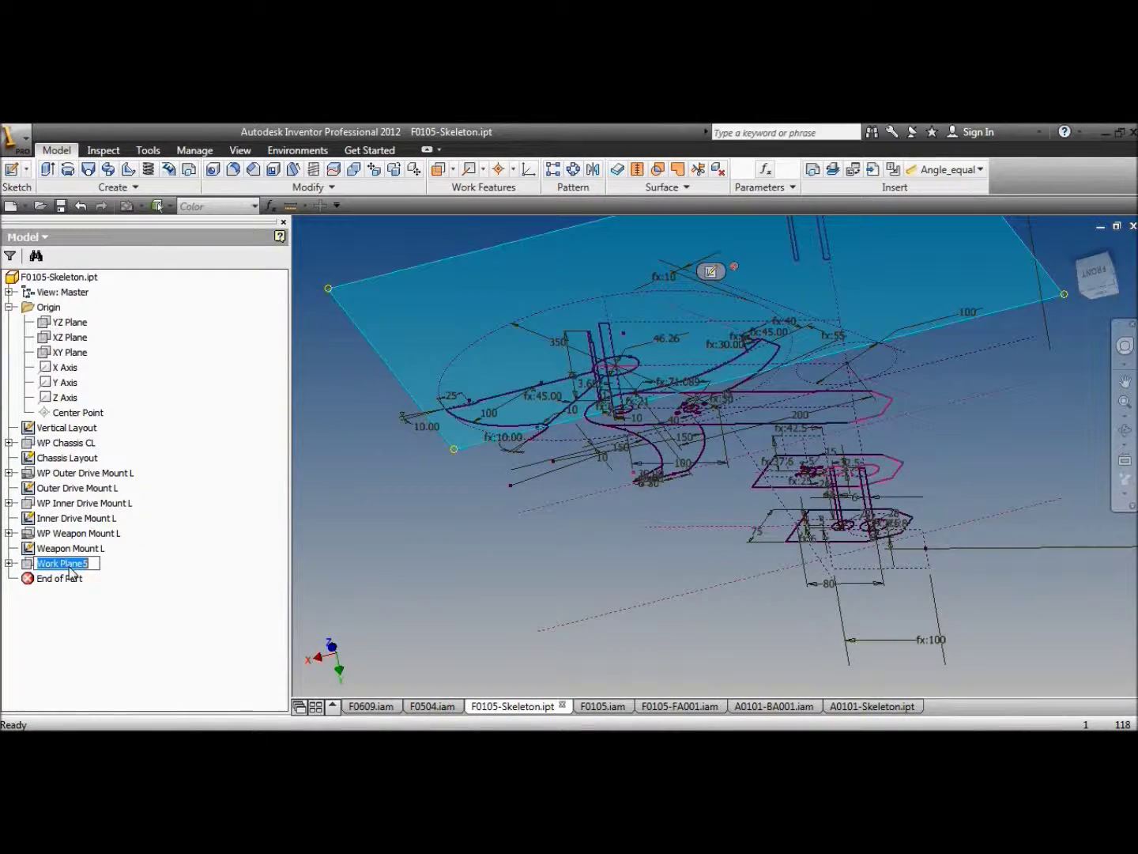
{"action": "type", "text": "WP Weapon Mount R"}
{"action": "key", "text": "Return"}
Start a sketch on WP Weapon Mount R and project the left weapon mount's outline, including the legs and toes, into it.
{"action": "key", "text": "s"}
{"action": "left_click", "coordinate": [274, 171]}
{"action": "scroll", "coordinate": [718, 454], "scroll_direction": "down", "scroll_amount": 2}
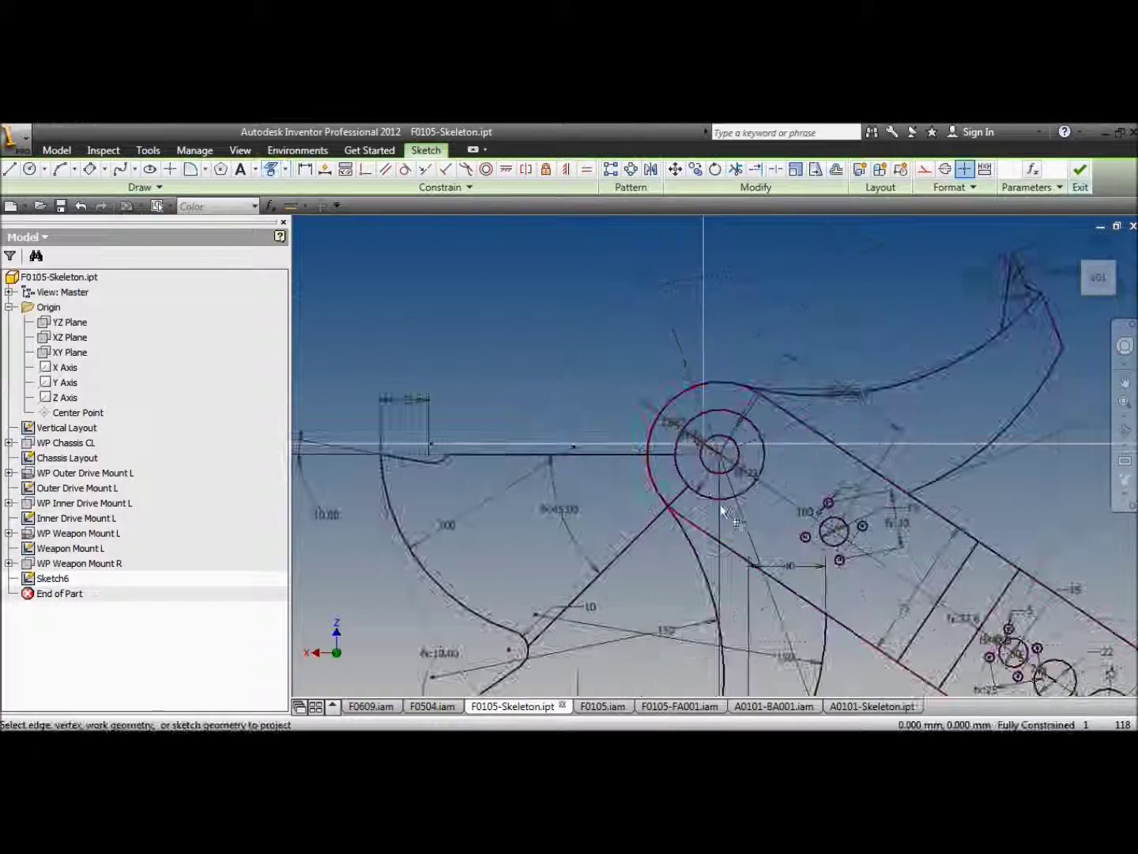
{"action": "left_click", "coordinate": [815, 606]}
{"action": "middle_click_drag", "start_coordinate": [709, 602], "coordinate": [623, 295]}
{"action": "mouse_move", "coordinate": [622, 510]}
{"action": "left_click", "coordinate": [685, 587]}
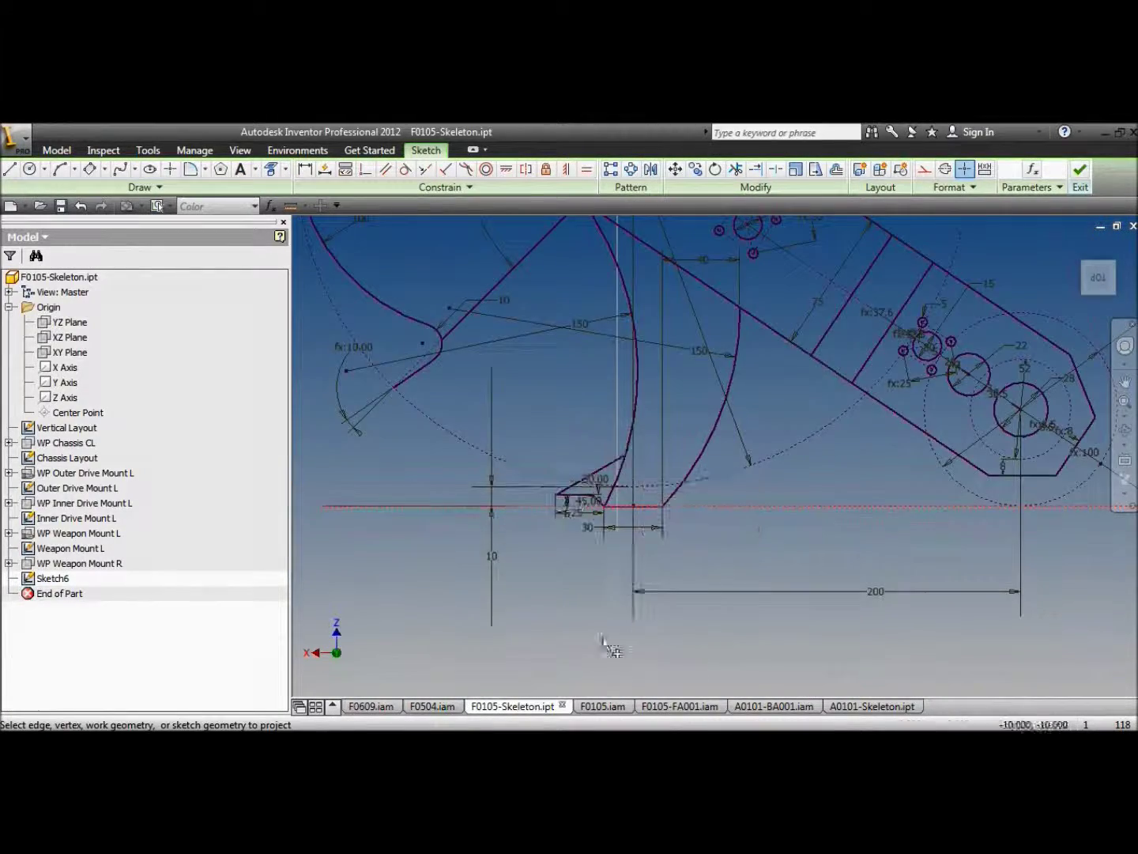
{"action": "left_click", "coordinate": [664, 635]}
{"action": "scroll", "coordinate": [574, 568], "scroll_direction": "up", "scroll_amount": 2}
Finish the sketch of the projected outline and rename it.
{"action": "left_click", "coordinate": [1126, 433]}
{"action": "left_click_drag", "start_coordinate": [791, 428], "coordinate": [423, 389]}
{"action": "key", "text": "Escape"}
{"action": "key", "text": "s"}
{"action": "double_click", "coordinate": [61, 580]}
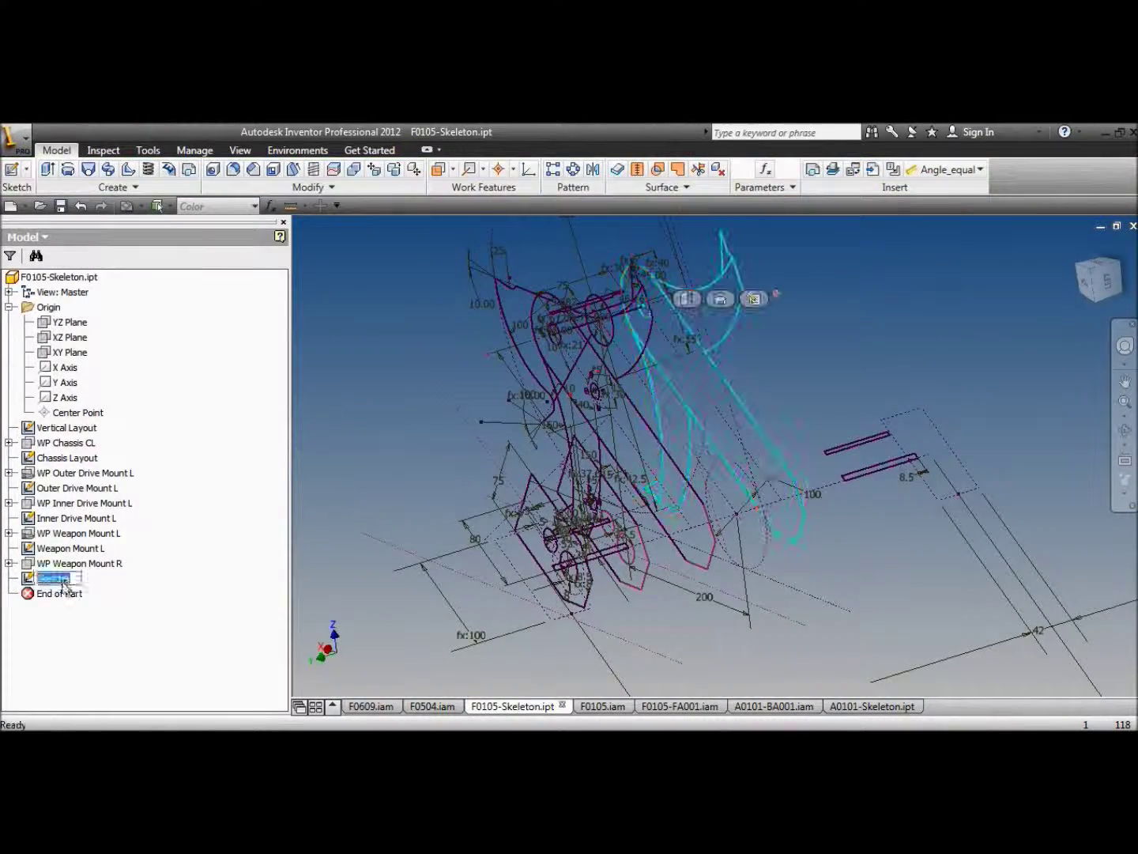
{"action": "left_click", "coordinate": [417, 371]}
Create a new part and derive the right weapon mount geometry from F0105-Skeleton.ipt into it.
{"action": "key", "text": "ctrl+n"}
{"action": "left_click", "coordinate": [814, 169]}
{"action": "left_click_drag", "start_coordinate": [819, 383], "coordinate": [819, 319]}
{"action": "double_click", "coordinate": [519, 346]}
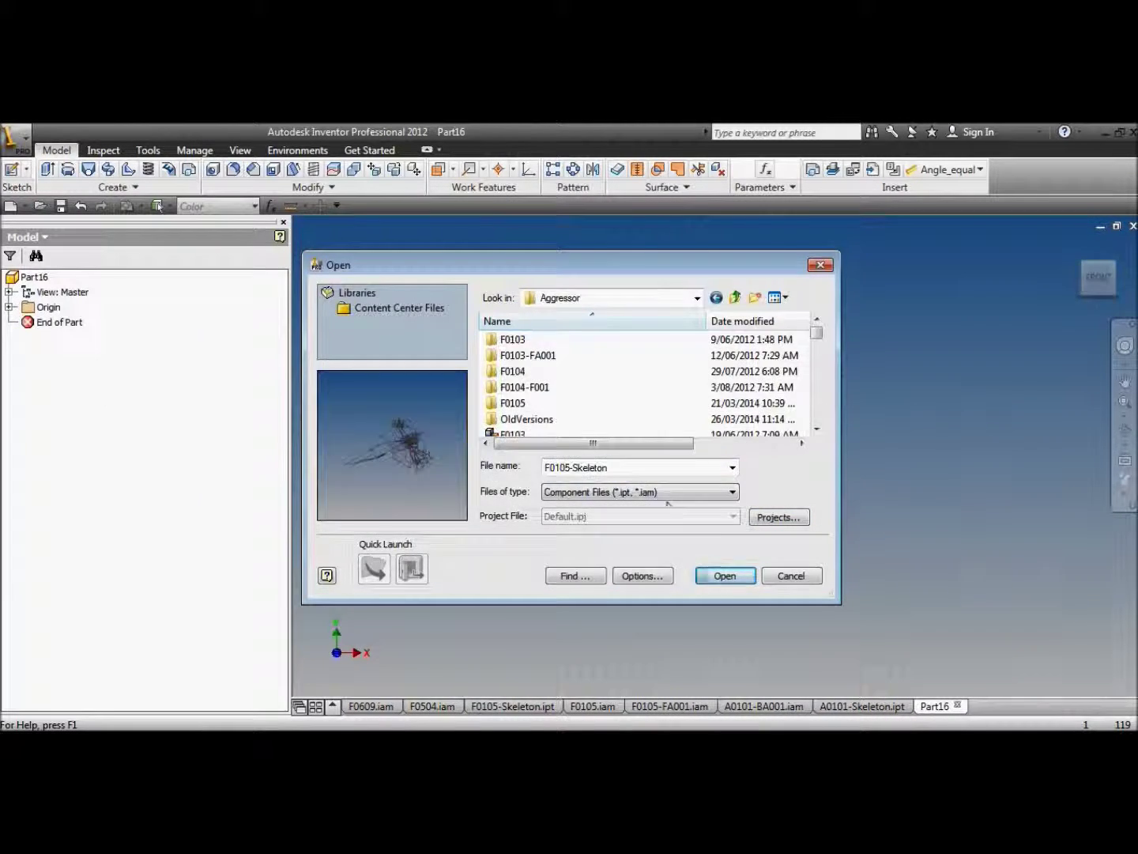
{"action": "left_click", "coordinate": [725, 577]}
{"action": "left_click", "coordinate": [256, 378]}
{"action": "left_click", "coordinate": [255, 408]}
{"action": "left_click", "coordinate": [225, 378]}
{"action": "left_click", "coordinate": [271, 452]}
{"action": "left_click", "coordinate": [377, 710]}
Extrude the mount body and both leg profiles, taking the distance from a listed parameter.
{"action": "left_click", "coordinate": [47, 169]}
{"action": "left_click", "coordinate": [711, 474]}
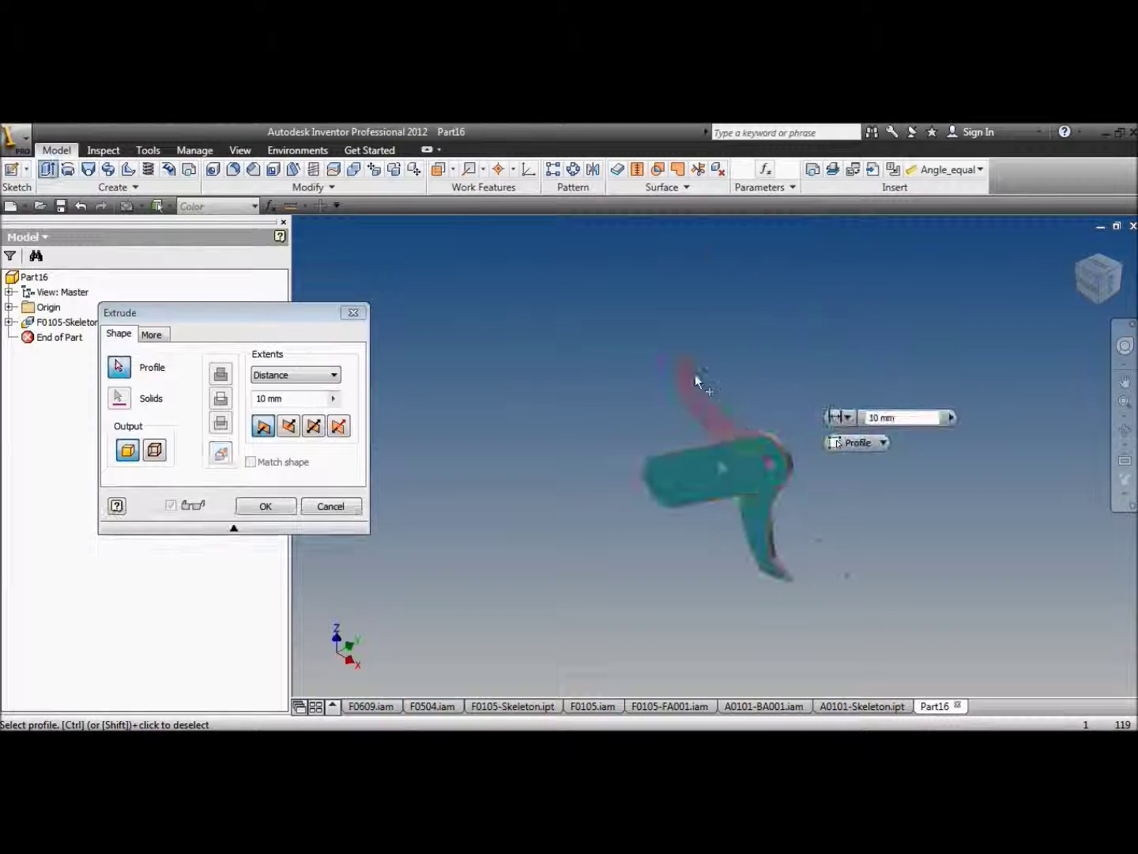
{"action": "left_click", "coordinate": [697, 379]}
{"action": "left_click", "coordinate": [336, 400]}
{"action": "left_click", "coordinate": [411, 463]}
{"action": "left_click", "coordinate": [266, 506]}
Fillet the new plate's leg and toe corners with a 25 mm radius.
{"action": "left_click", "coordinate": [233, 168]}
{"action": "type", "text": "25"}
{"action": "scroll", "coordinate": [710, 439], "scroll_direction": "down", "scroll_amount": 4}
{"action": "left_click", "coordinate": [724, 457]}
{"action": "middle_click_drag", "start_coordinate": [793, 553], "coordinate": [715, 442], "text": "shift"}
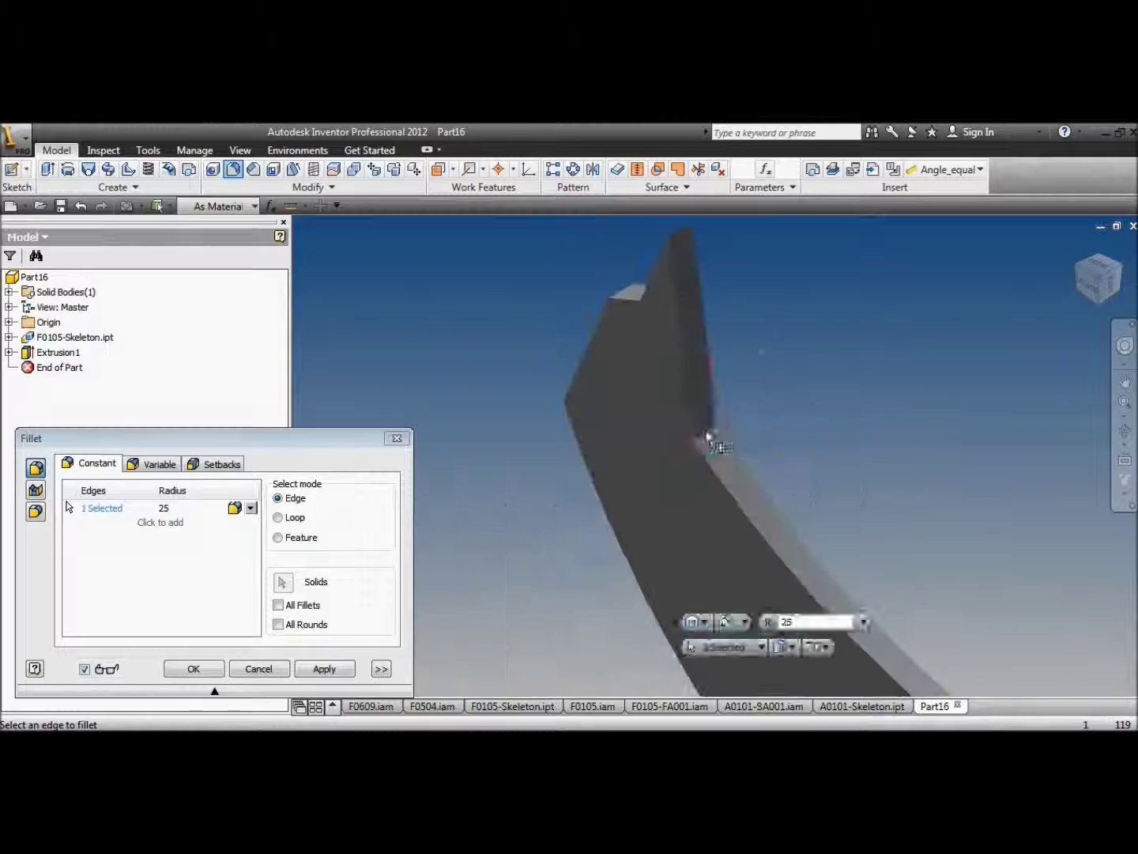
{"action": "left_click", "coordinate": [714, 442]}
{"action": "left_click", "coordinate": [207, 670]}
Save the new part as F0105-F004.ipt together with the changed F0105-Skeleton.ipt.
{"action": "left_click", "coordinate": [62, 206]}
{"action": "left_click", "coordinate": [532, 341]}
{"action": "type", "text": "4"}
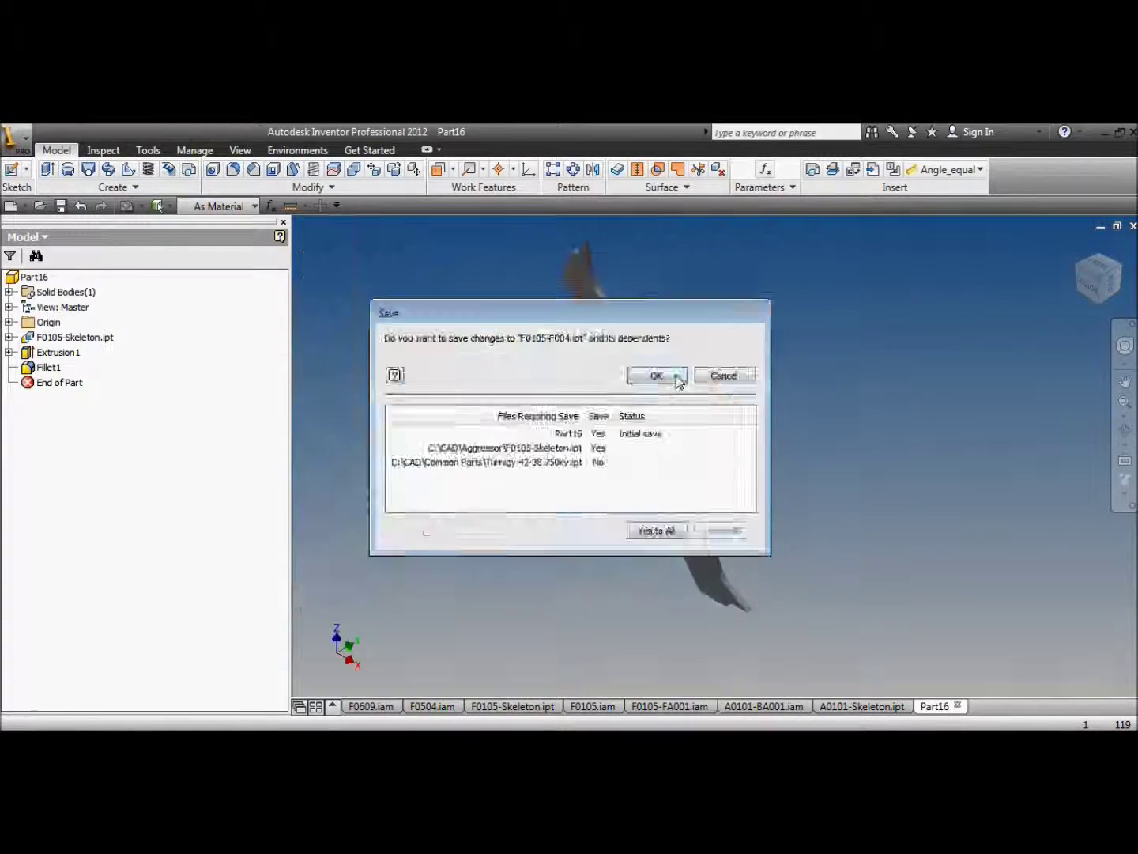
{"action": "left_click", "coordinate": [675, 378]}
Assign the material of F0105-F004 in its physical properties and set the part's colour to Red.
{"action": "left_click", "coordinate": [17, 139]}
{"action": "left_click", "coordinate": [647, 194]}
{"action": "left_click", "coordinate": [535, 275]}
{"action": "left_click", "coordinate": [532, 323]}
{"action": "left_click", "coordinate": [545, 677]}
{"action": "left_click", "coordinate": [254, 205]}
{"action": "left_click", "coordinate": [332, 514]}
{"action": "left_click", "coordinate": [222, 434]}
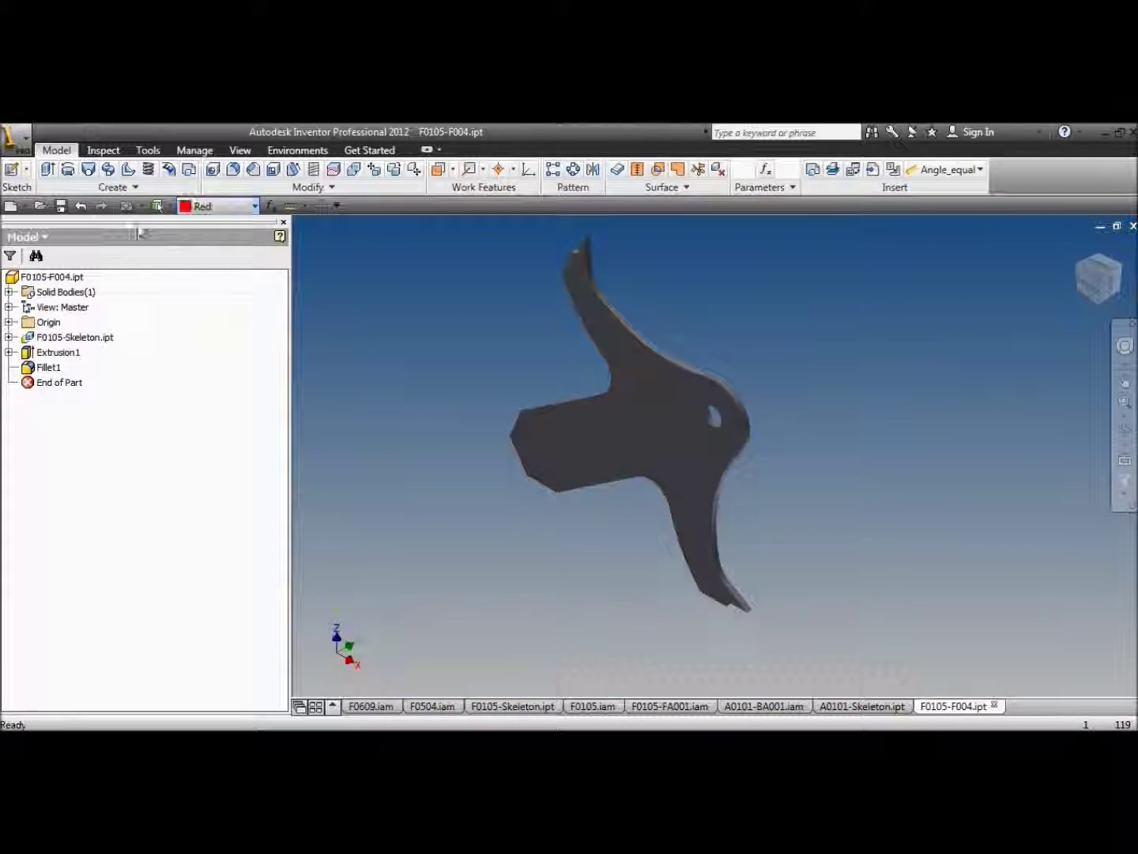
Add F0105-F004 to the F0105-FA001 assembly, set its offsets from the assembly origin to 0 mm and ground it.
{"action": "left_click", "coordinate": [669, 707]}
{"action": "left_click", "coordinate": [475, 415]}
{"action": "right_click", "coordinate": [474, 414]}
{"action": "left_click", "coordinate": [410, 695]}
{"action": "left_click", "coordinate": [655, 195]}
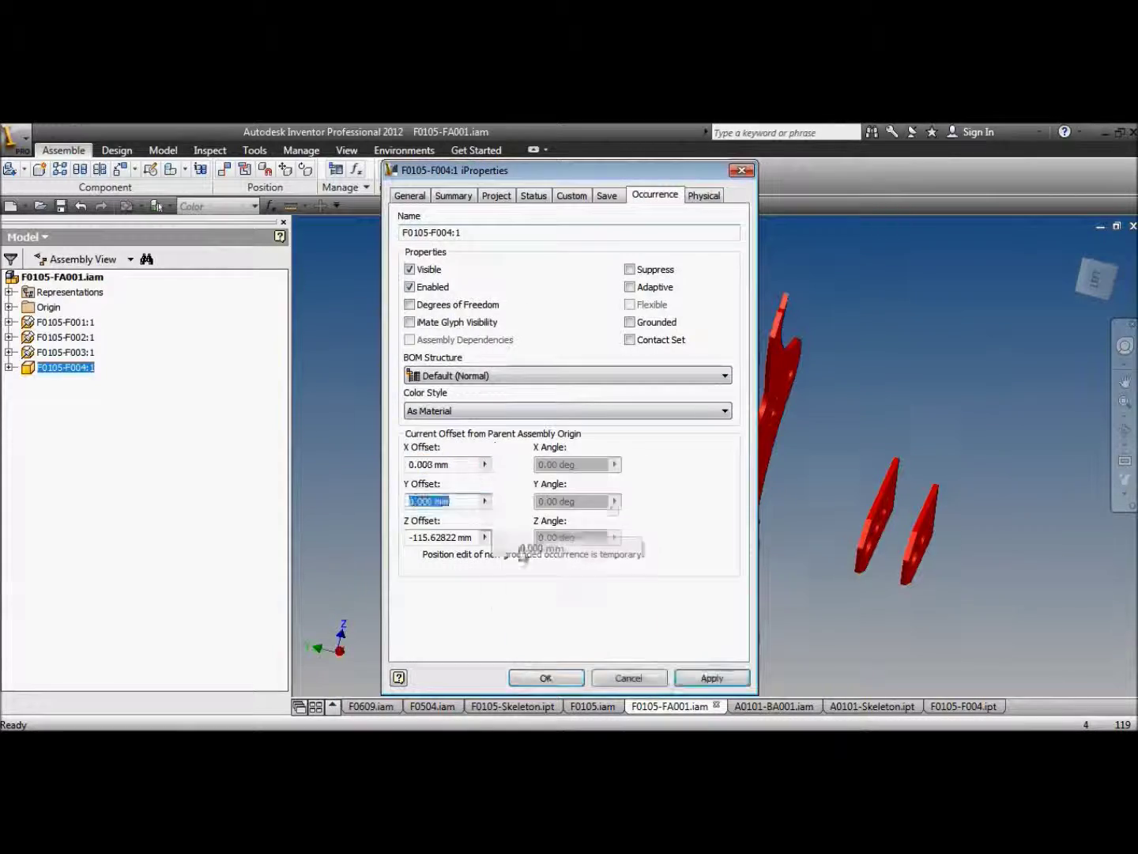
{"action": "type", "text": "0"}
{"action": "left_click", "coordinate": [629, 321]}
{"action": "left_click", "coordinate": [711, 677]}
{"action": "left_click", "coordinate": [546, 678]}
Return to F0105.iam and examine how the two legged plates fit on either side of the blade.
{"action": "left_click", "coordinate": [592, 706]}
{"action": "middle_click_drag", "start_coordinate": [868, 486], "coordinate": [811, 580], "text": "shift"}
{"action": "left_click_drag", "start_coordinate": [812, 580], "coordinate": [798, 474]}
{"action": "middle_click_drag", "start_coordinate": [762, 465], "coordinate": [670, 449]}
{"action": "scroll", "coordinate": [681, 434], "scroll_direction": "up", "scroll_amount": 2}
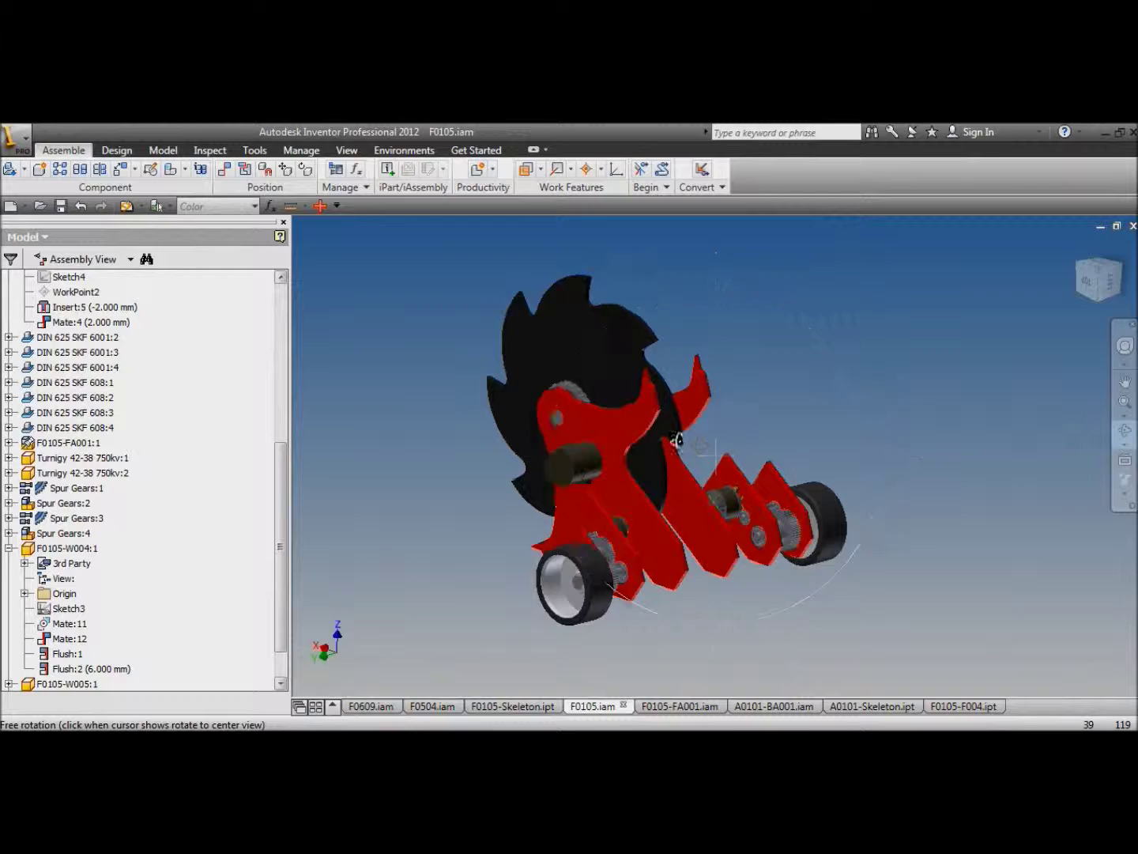
{"action": "left_click_drag", "start_coordinate": [678, 440], "coordinate": [546, 667]}
{"action": "right_click", "coordinate": [467, 522]}
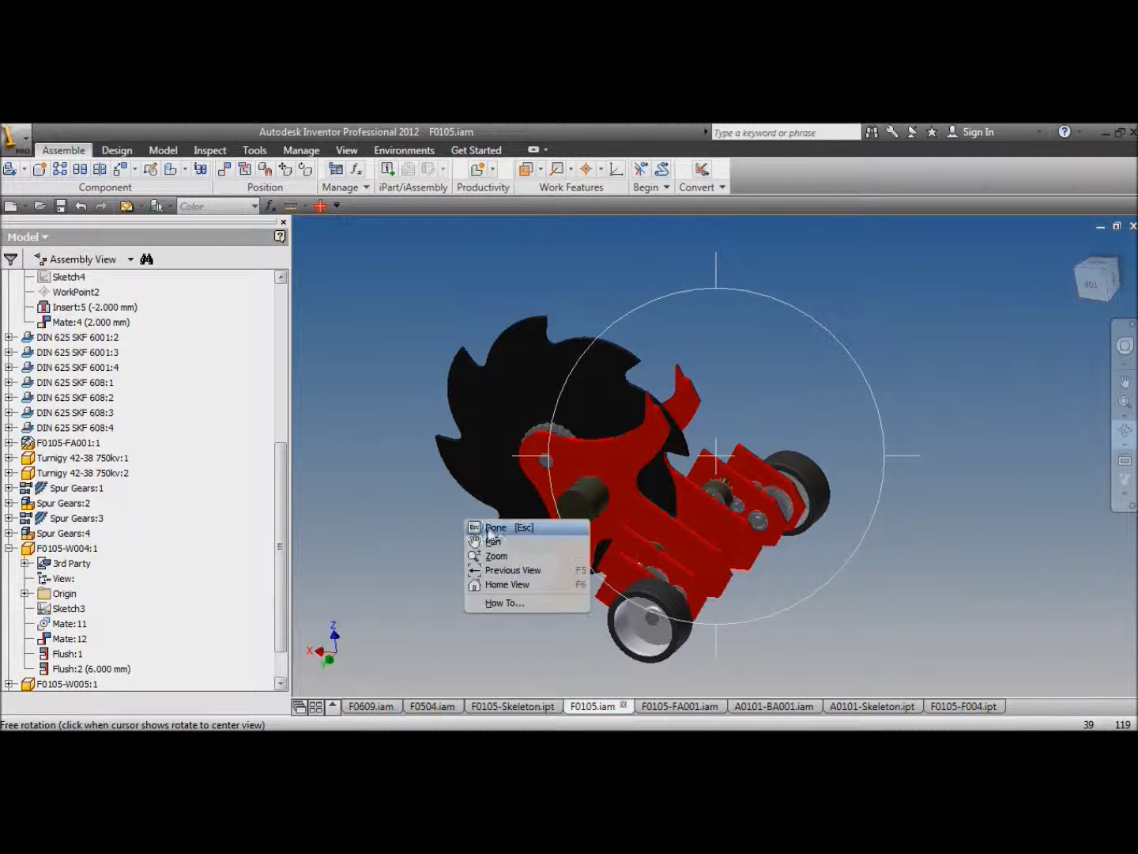
{"action": "left_click", "coordinate": [495, 531]}
Check the physical properties of the F0105 assembly, including its mass.
{"action": "left_click", "coordinate": [6, 129]}
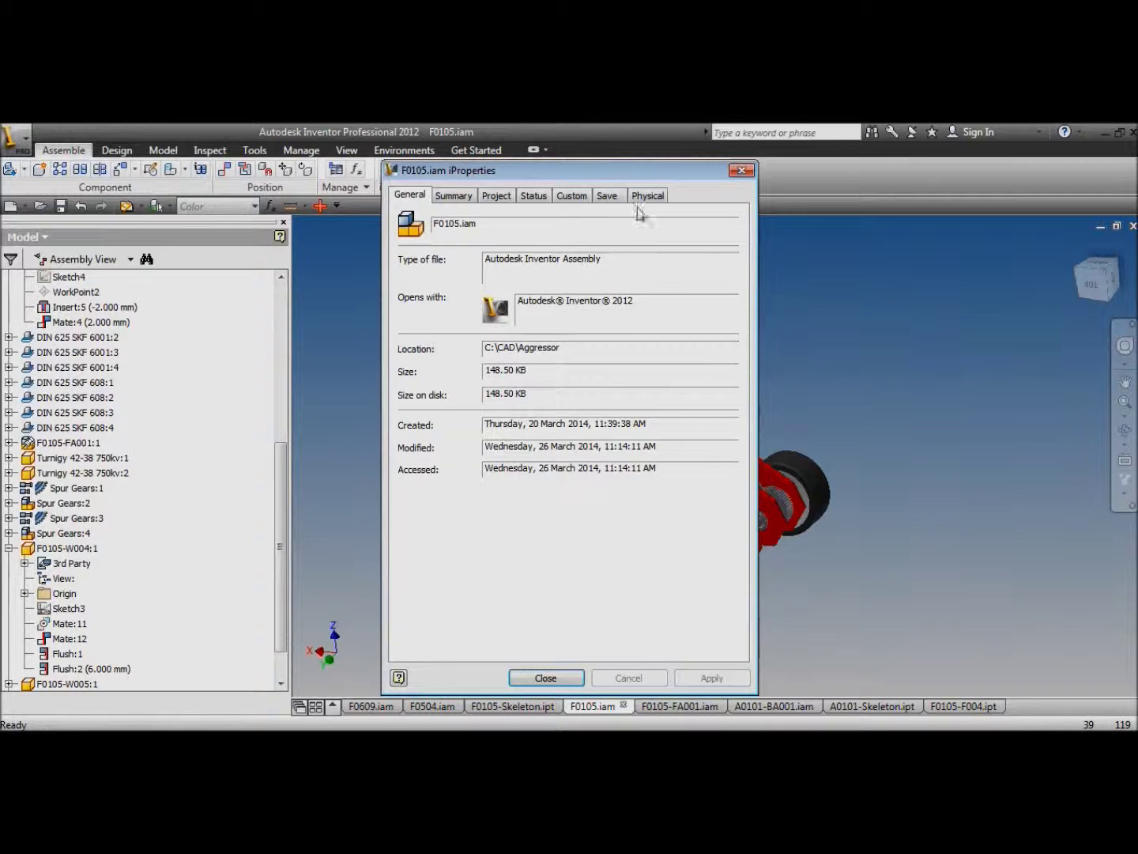
{"action": "left_click", "coordinate": [648, 197]}
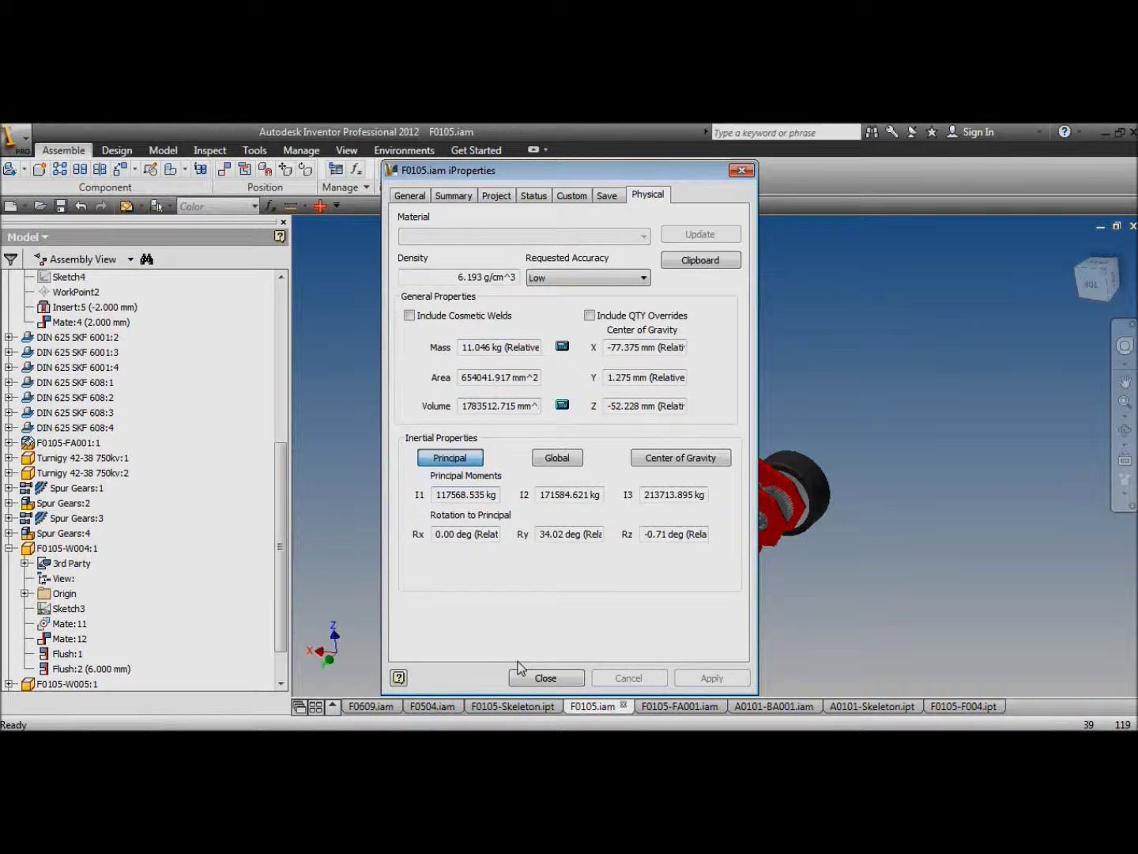
{"action": "left_click", "coordinate": [544, 678]}
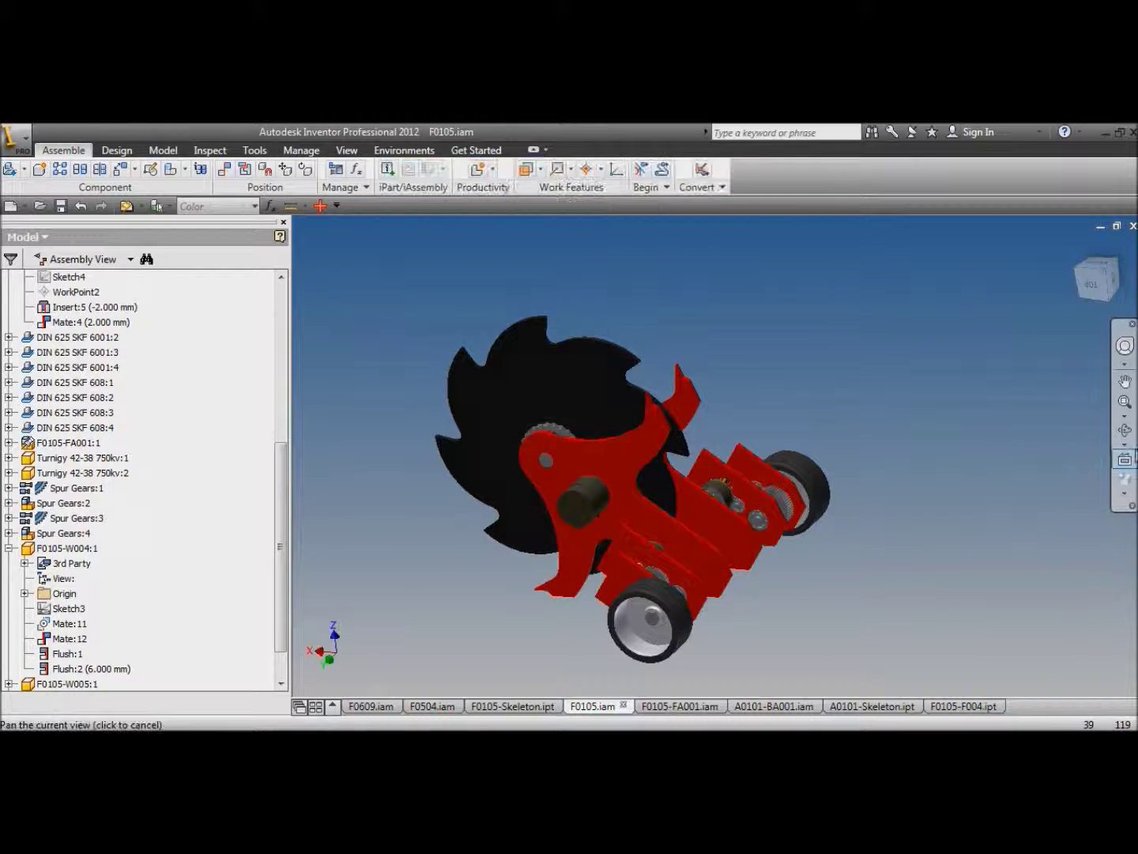
Inspect the legs and toes of both weapon mounts in side view and from behind the wheels.
{"action": "left_click_drag", "start_coordinate": [687, 465], "coordinate": [818, 494]}
{"action": "left_click_drag", "start_coordinate": [676, 455], "coordinate": [801, 503]}
{"action": "left_click_drag", "start_coordinate": [735, 502], "coordinate": [761, 513]}
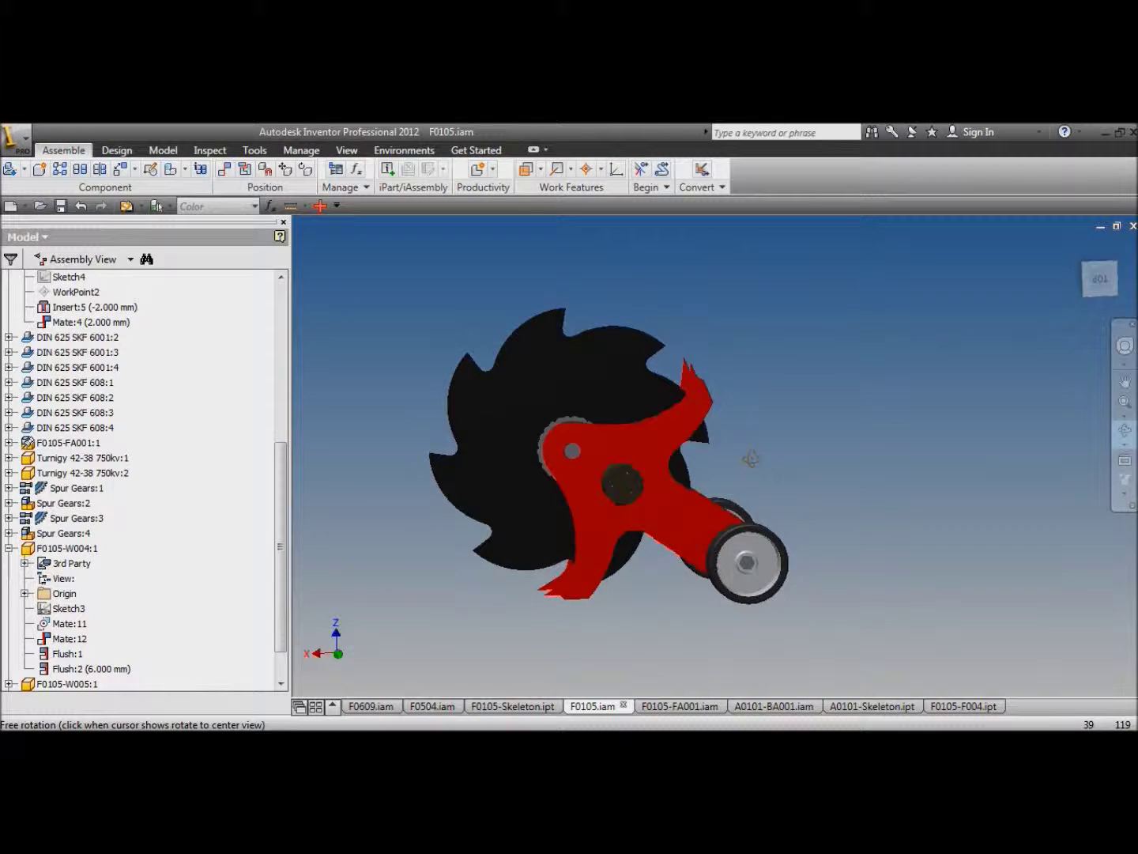
{"action": "left_click_drag", "start_coordinate": [698, 452], "coordinate": [754, 380]}
{"action": "right_click", "coordinate": [751, 374]}
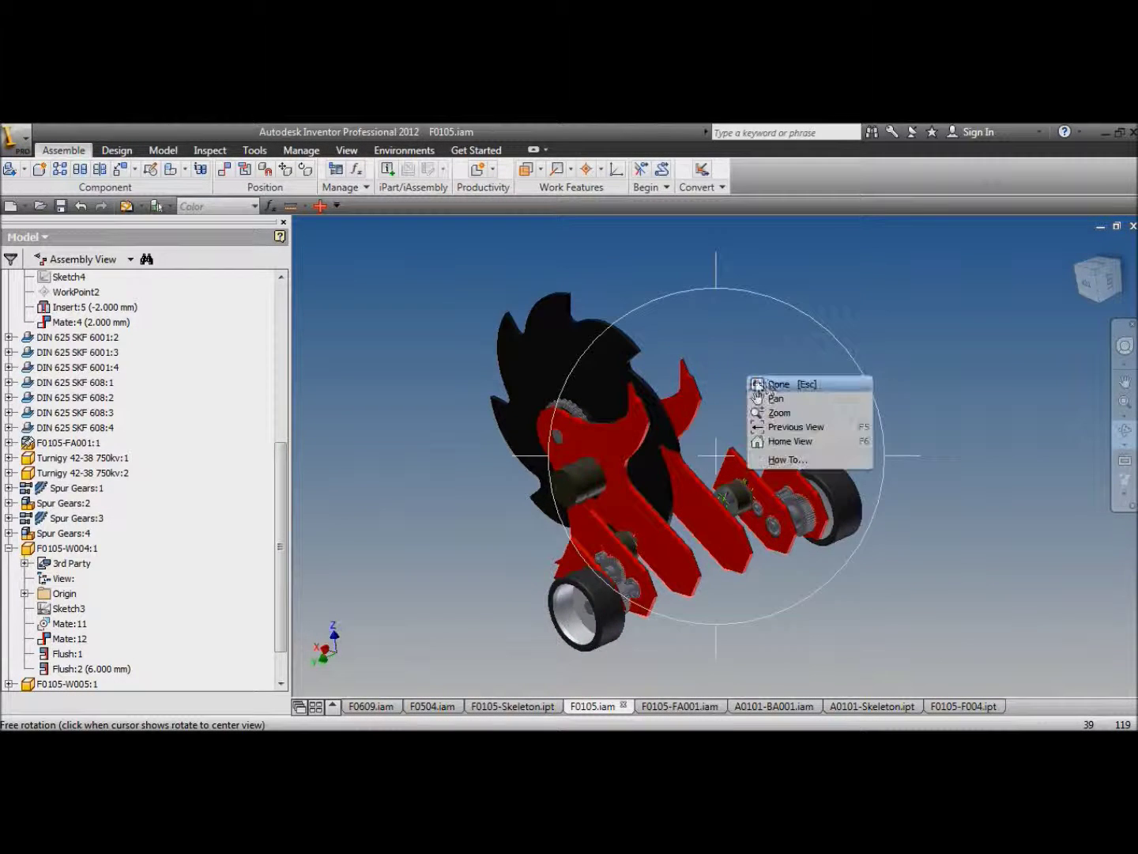
{"action": "left_click", "coordinate": [763, 385]}
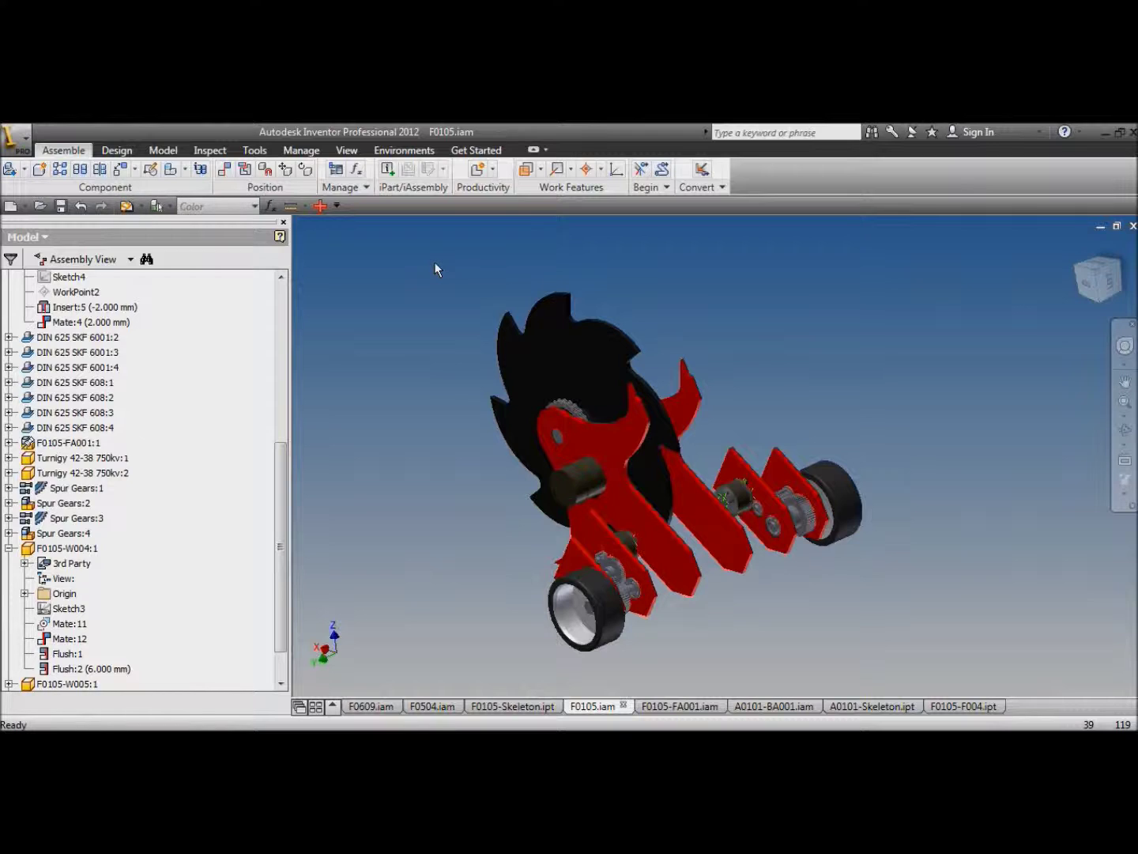